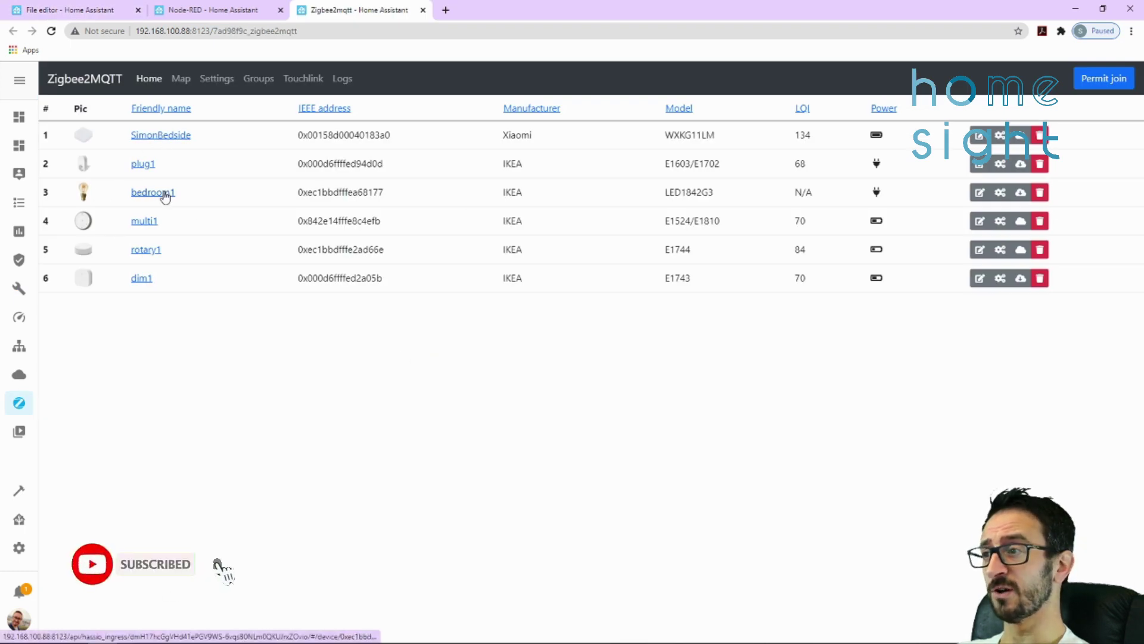
Check plug1's friendly name in Zigbee2MQTT's Rename device dialog, then go to configuration.yaml in the File editor
mouse_move(90, 197)
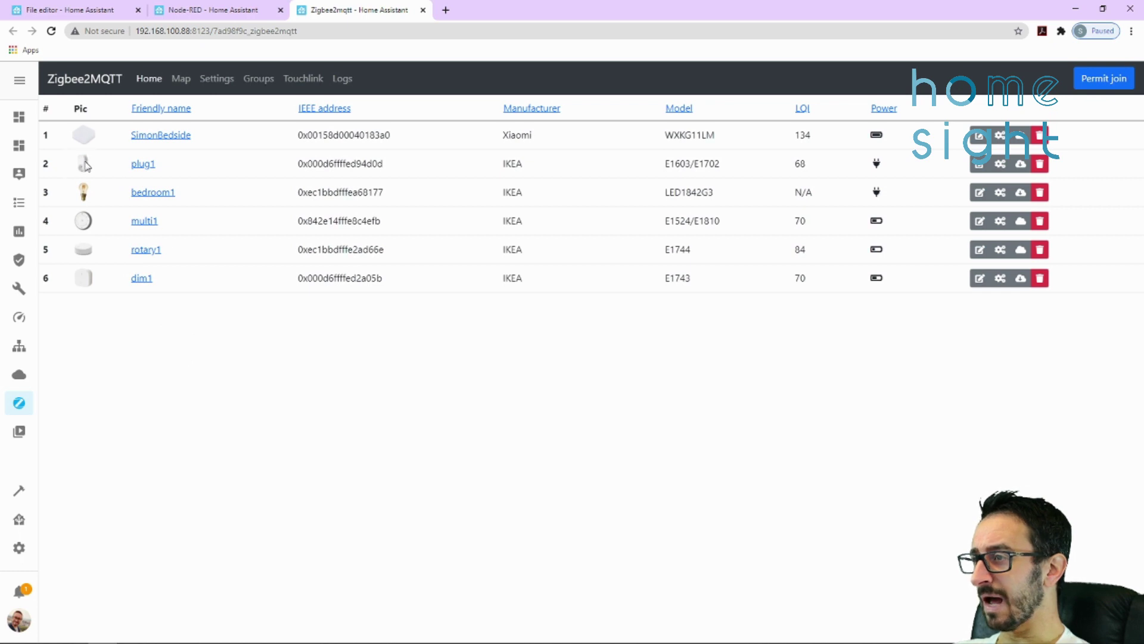
mouse_move(98, 154)
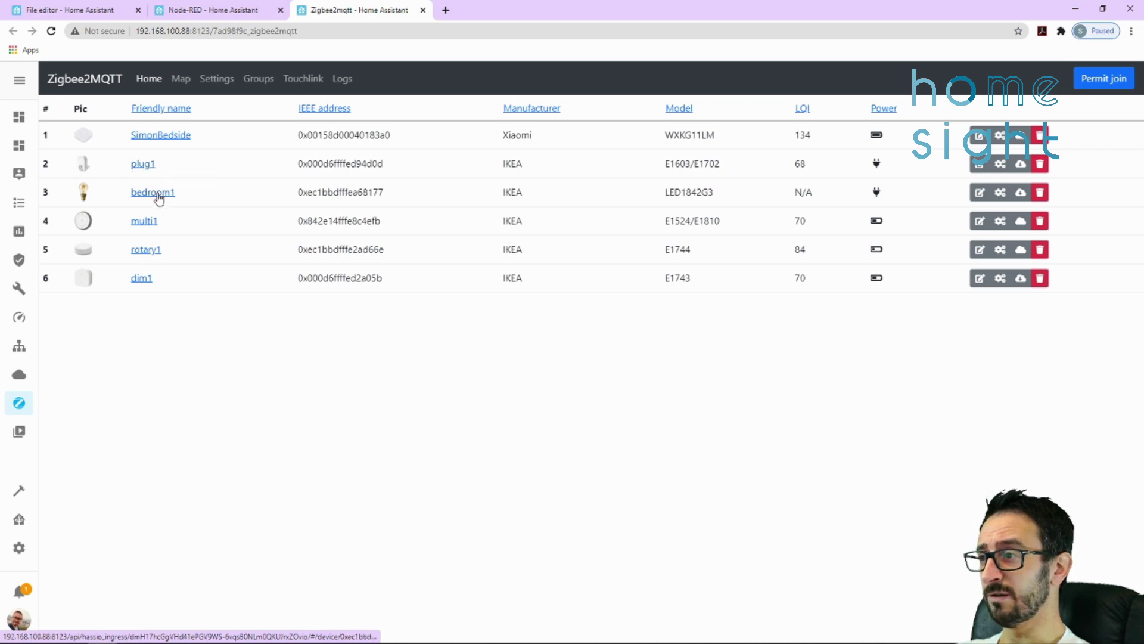
left_click(978, 169)
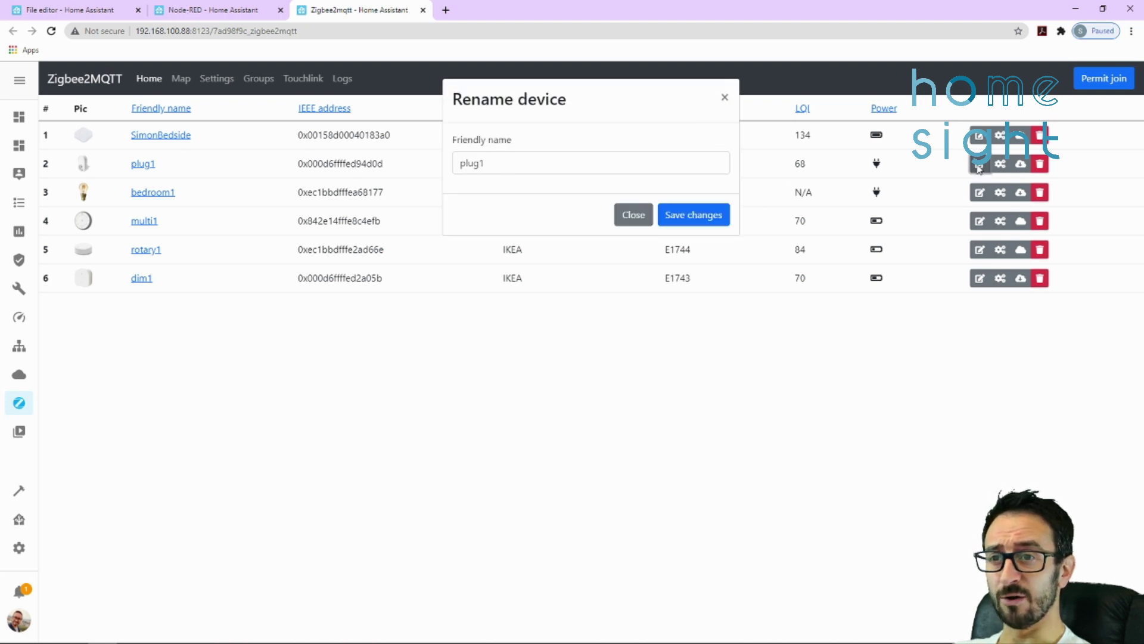
left_click(633, 215)
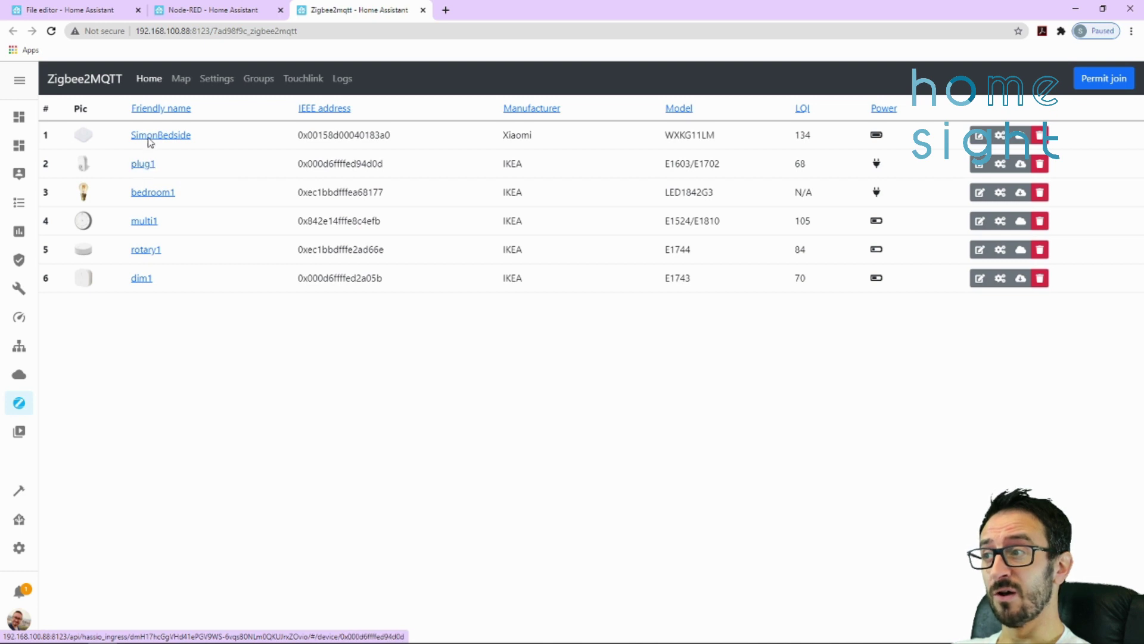
mouse_move(87, 134)
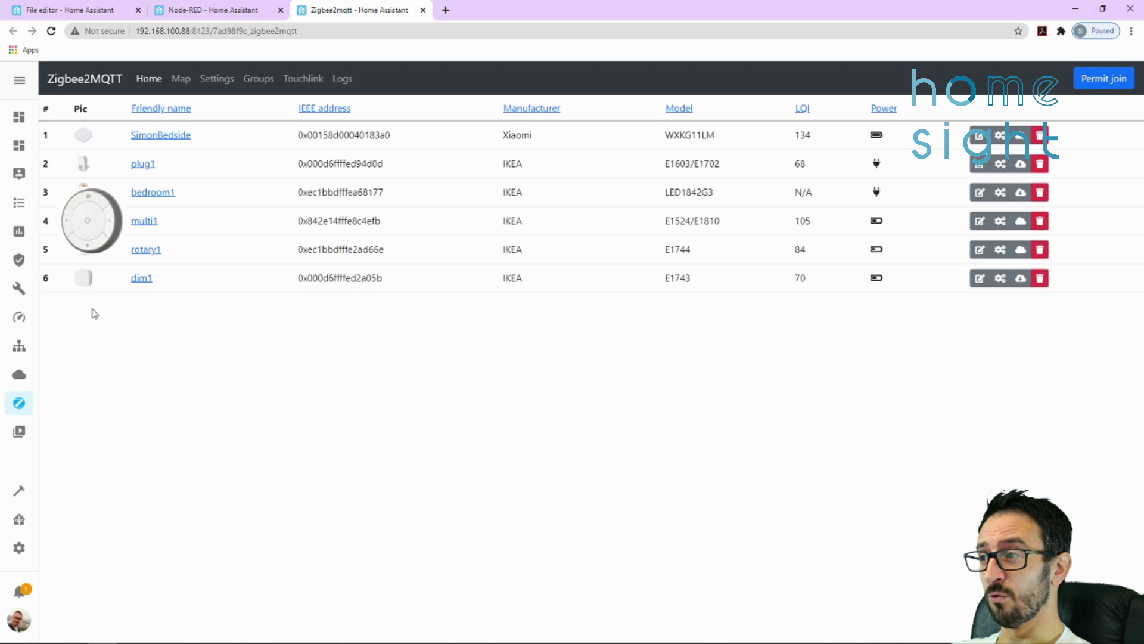
mouse_move(89, 255)
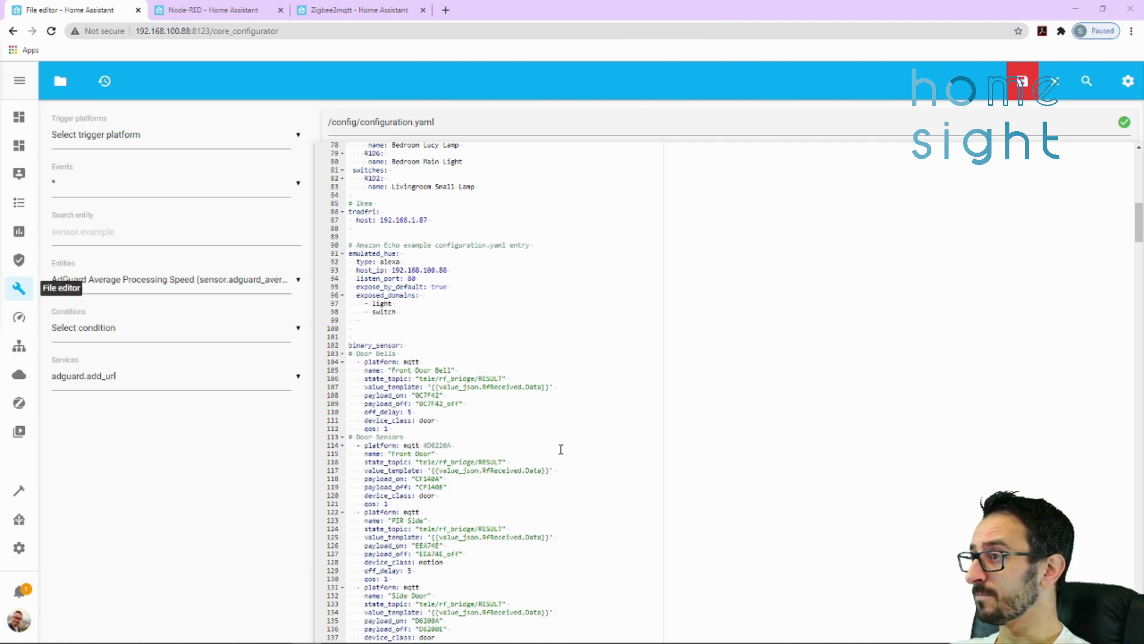
scroll(561, 450, "down", 5)
scroll(554, 453, "up", 7)
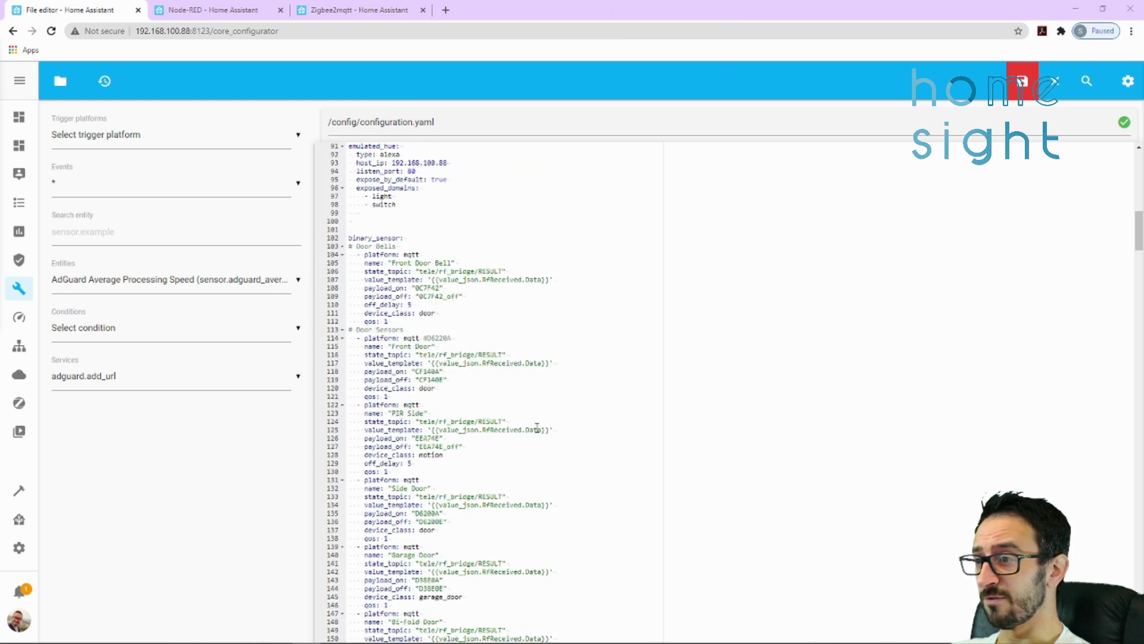
scroll(536, 429, "down", 13)
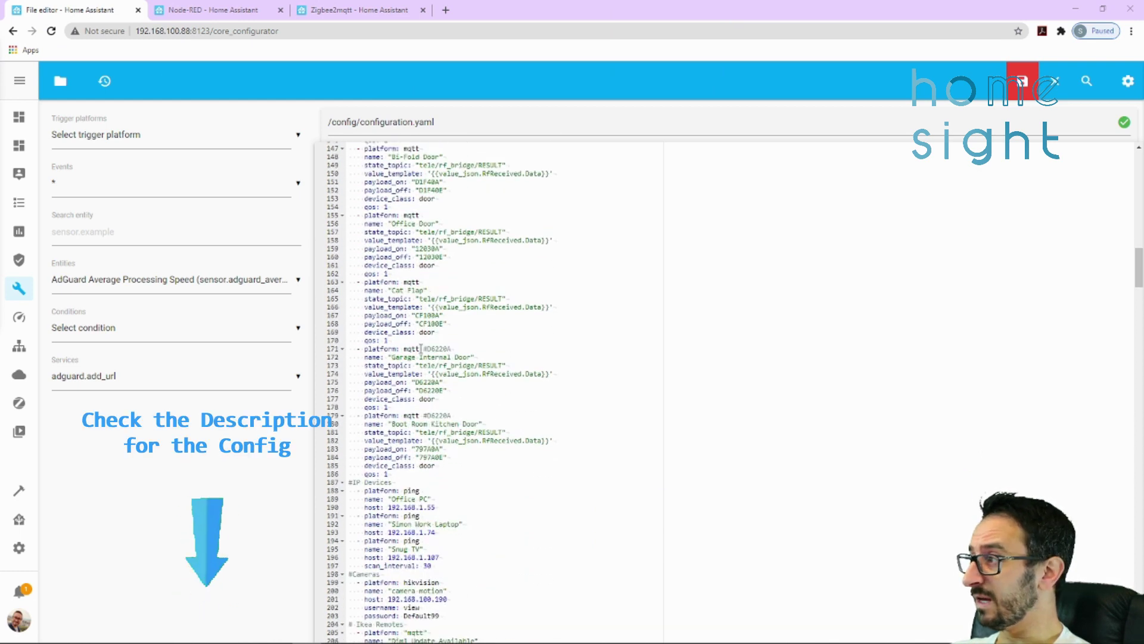
scroll(421, 349, "down", 8)
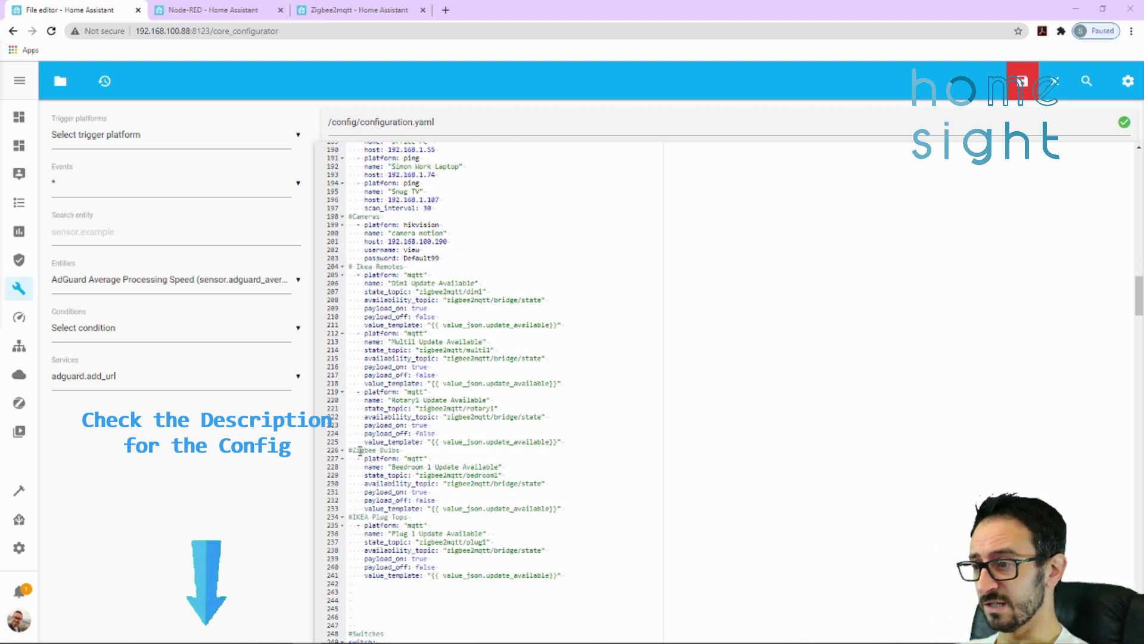
left_click_drag(349, 450, 578, 577)
scroll(438, 446, "down", 1)
left_click(424, 430)
left_click_drag(400, 414, 354, 414)
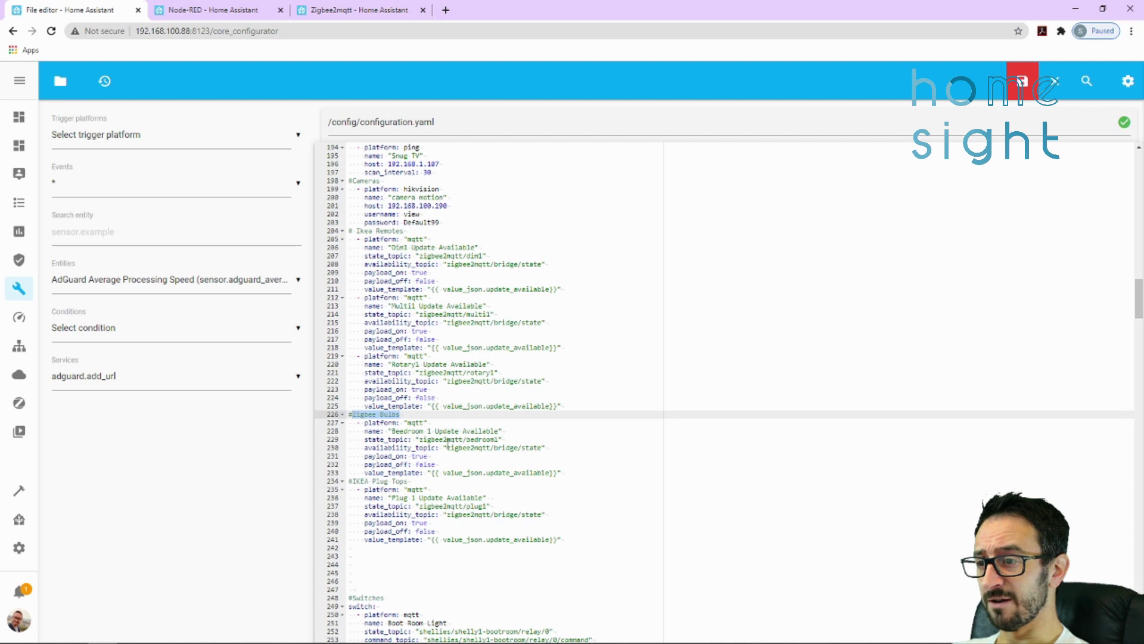
left_click_drag(420, 440, 467, 440)
left_click(475, 439)
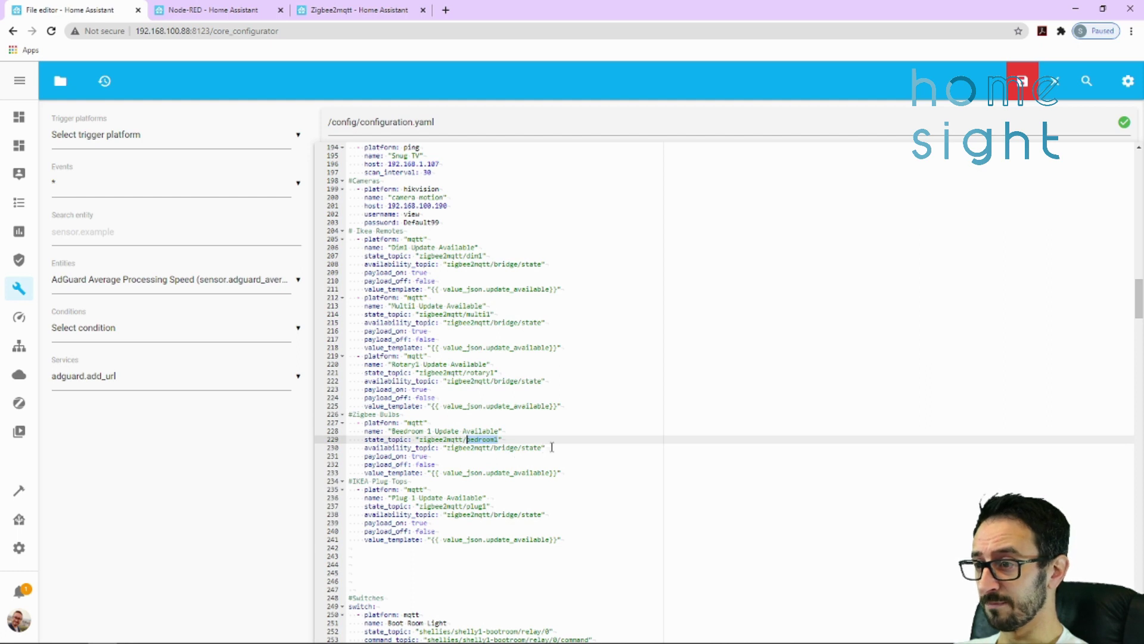
scroll(441, 476, "down", 1)
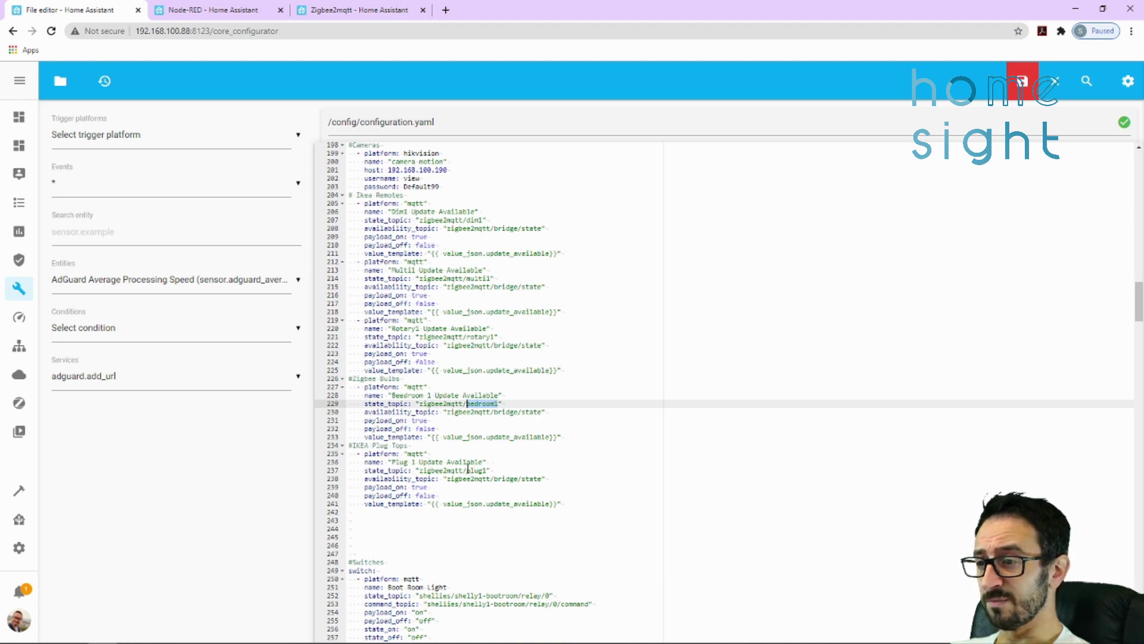
mouse_move(366, 469)
left_mouse_down()
mouse_move(549, 477)
mouse_move(365, 479)
left_mouse_up()
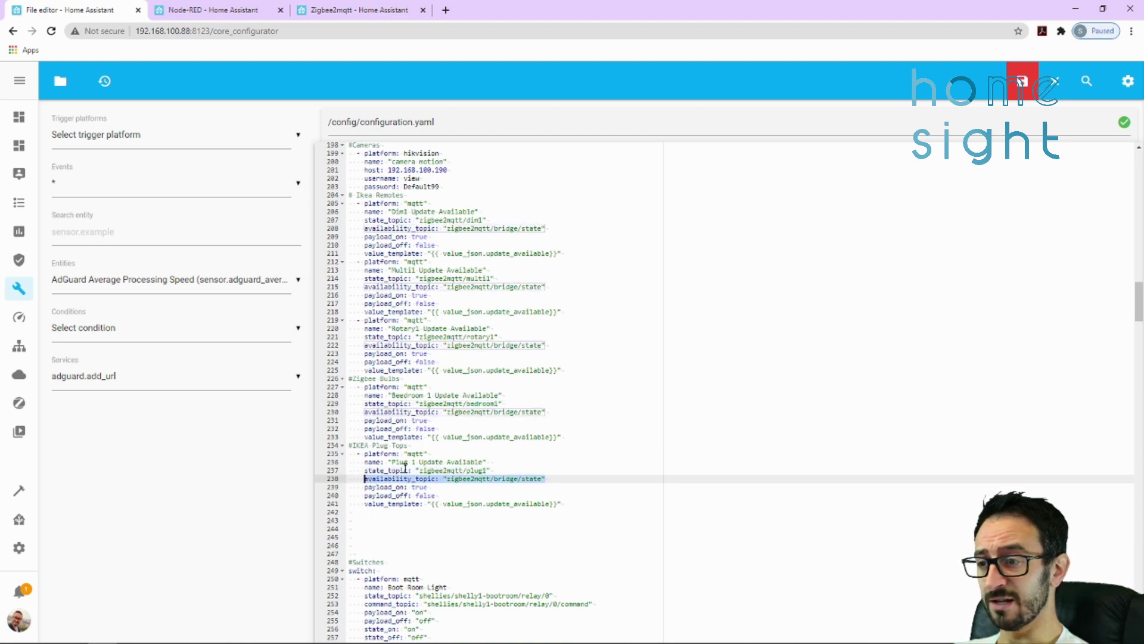
left_click(451, 479)
left_click_drag(490, 479, 373, 479)
left_click(485, 478)
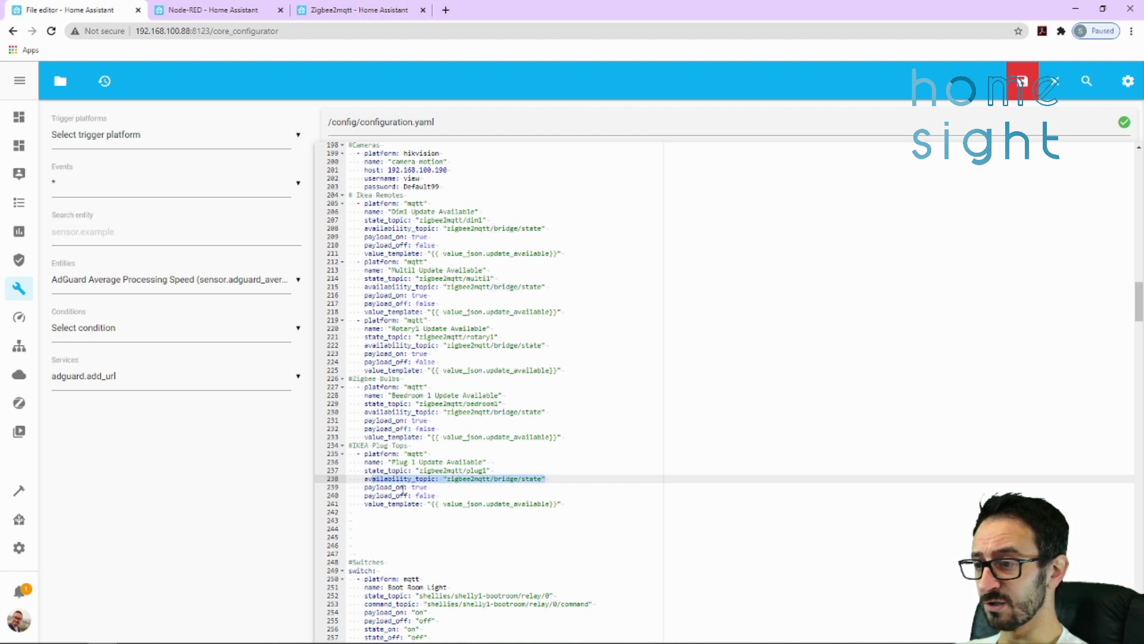
left_click(384, 487)
left_click(405, 495)
left_click(464, 503)
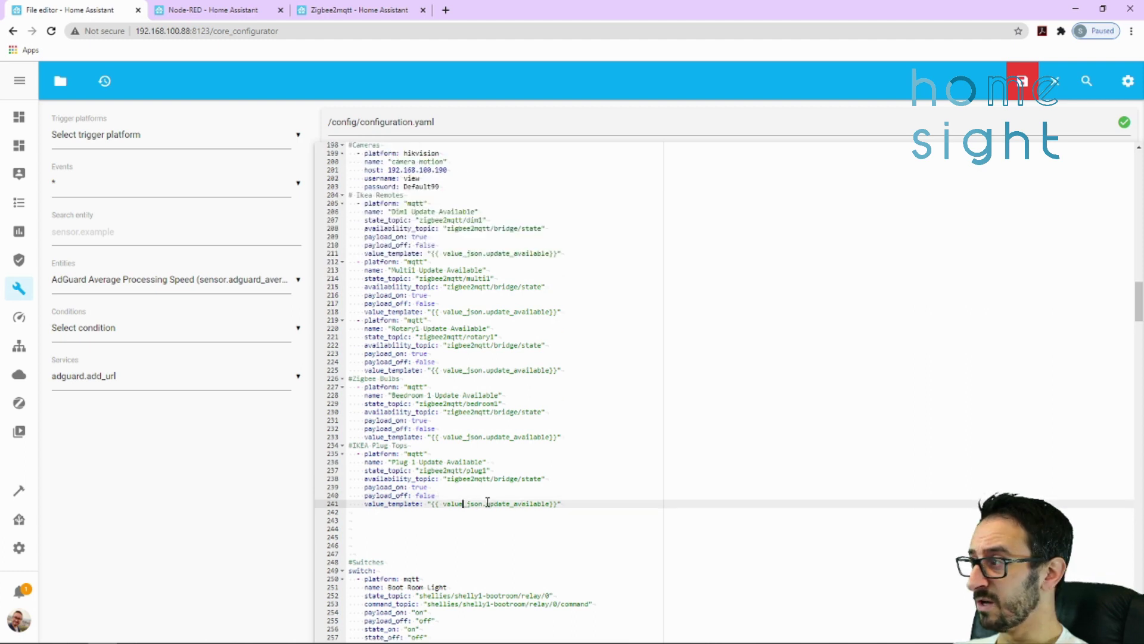
Paste the Plug 1 Switch MQTT block after line 333 and unindent the #IKEA Plug Tops comment
scroll(487, 503, "down", 3)
left_click_drag(385, 383, 351, 392)
scroll(421, 439, "down", 1)
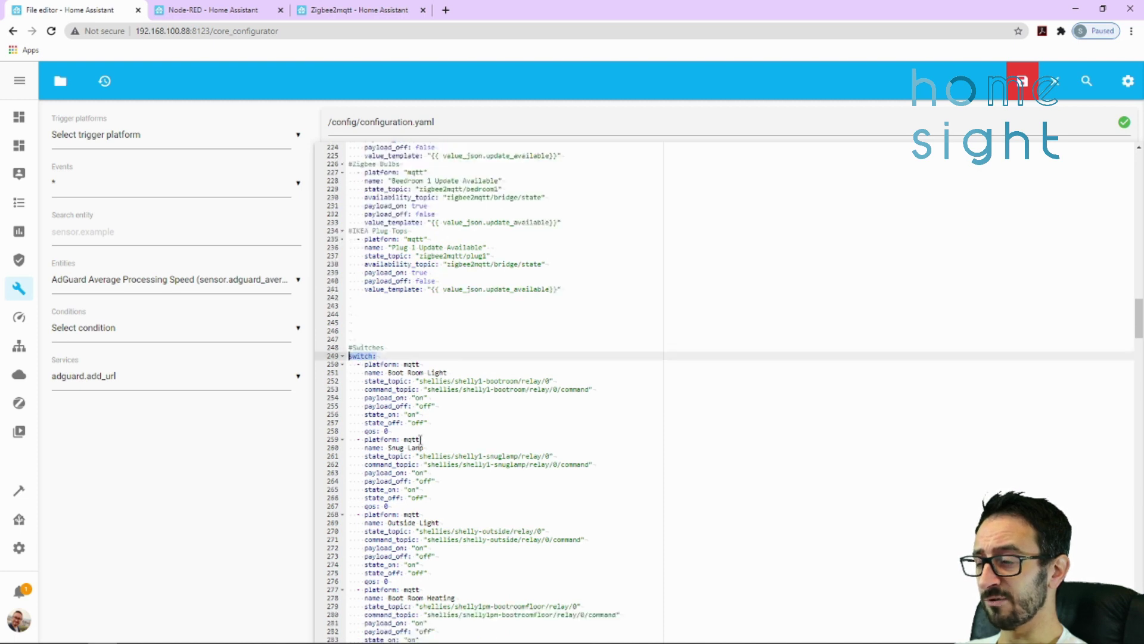
scroll(421, 439, "down", 10)
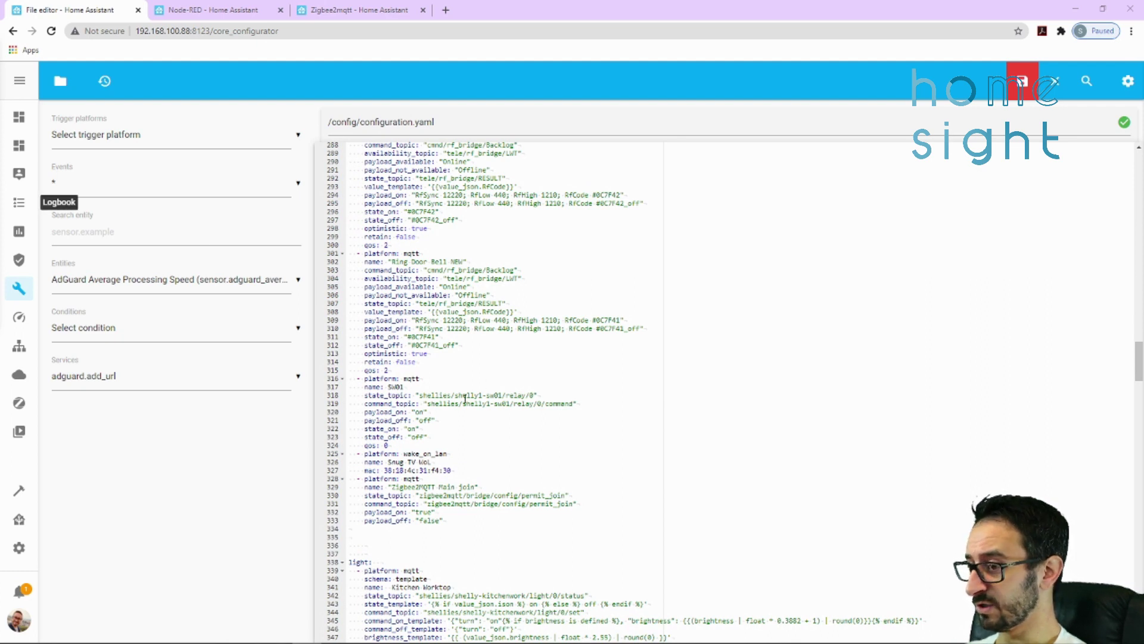
left_click(475, 522)
type("#IKEA Plug Tops   - platform: \"mqtt\"     name: \"Plug 1 Switch\"     state_topic: \"zigbee2mqtt/plug1\"     availability_topic: \"zigbee2mqtt/bridge/state\"     payload_off: \"OFF\"     payload_on: \"ON\"     value_template: \"{{ value_json.state }}\"     command_topic: \"zigbee2mqtt/plug1/set\"")
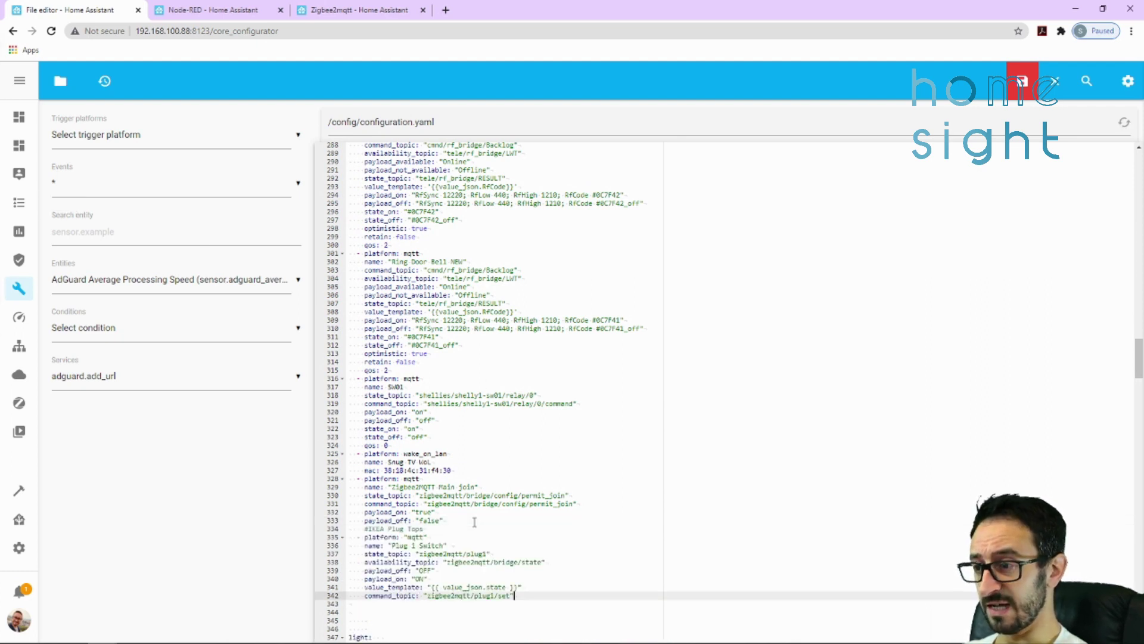
left_click(361, 531)
key("BackSpace")
key("BackSpace")
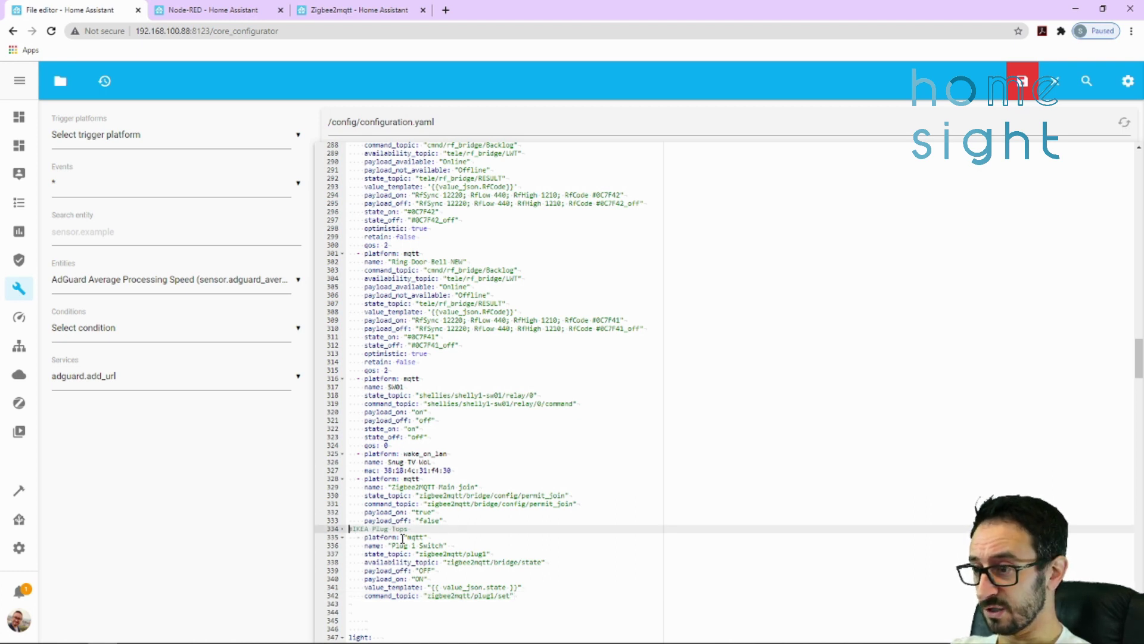
Review the new entry's zigbee2mqtt/plug1/set command_topic, ON payload and state_topic lines
scroll(421, 542, "down", 1)
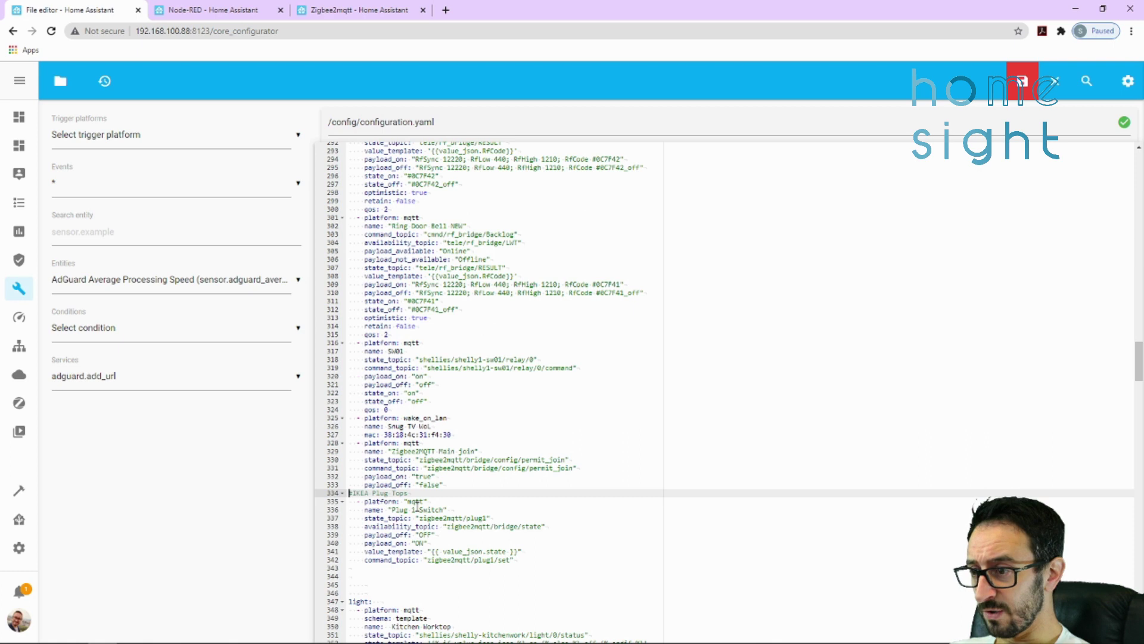
left_click(417, 508)
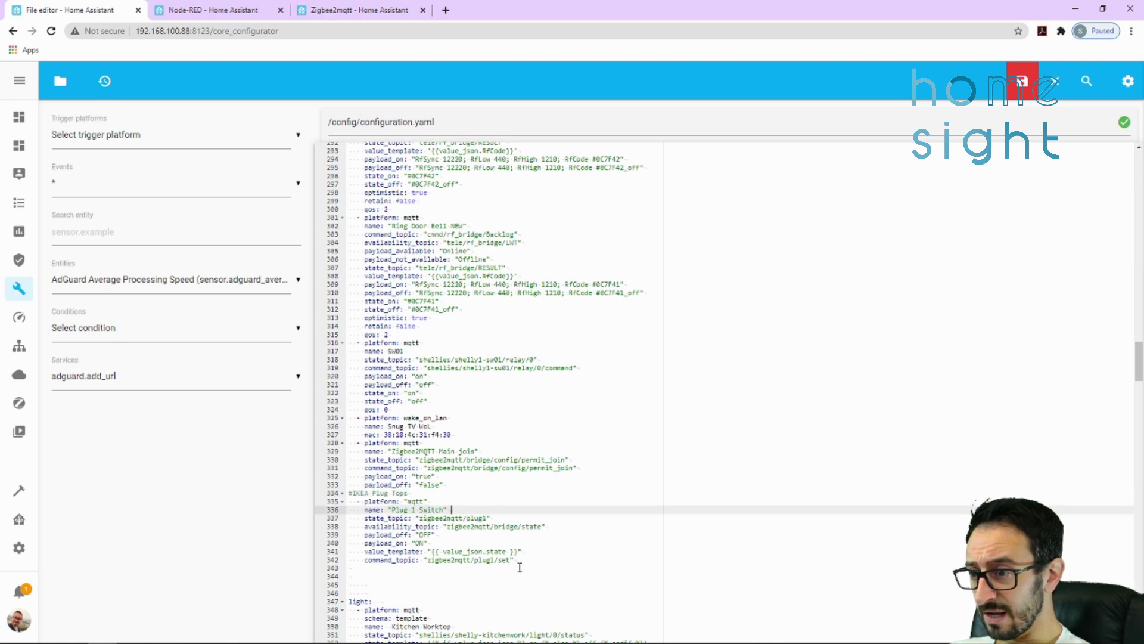
mouse_move(516, 561)
left_mouse_down()
mouse_move(365, 561)
mouse_move(508, 561)
left_mouse_up()
left_click(365, 560)
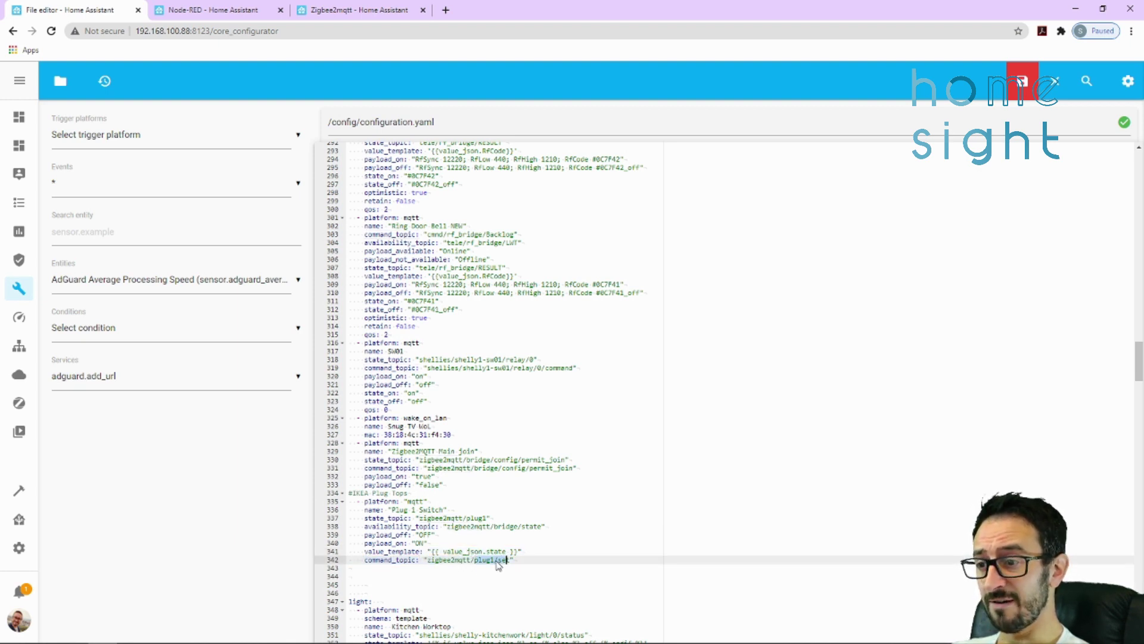
left_click(510, 559)
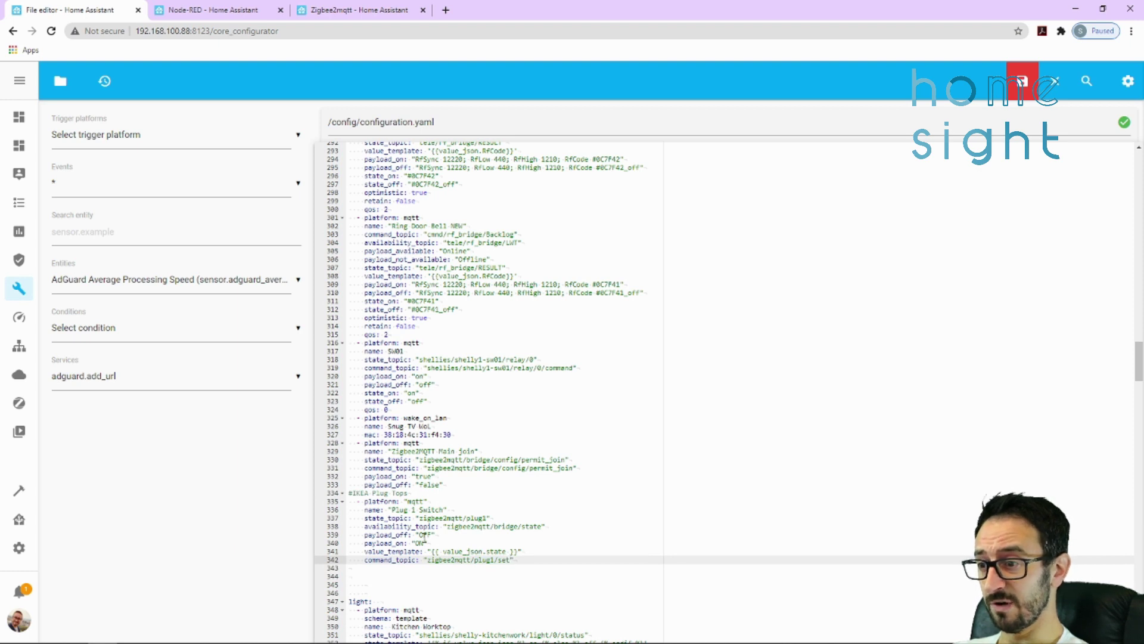
left_click(419, 542)
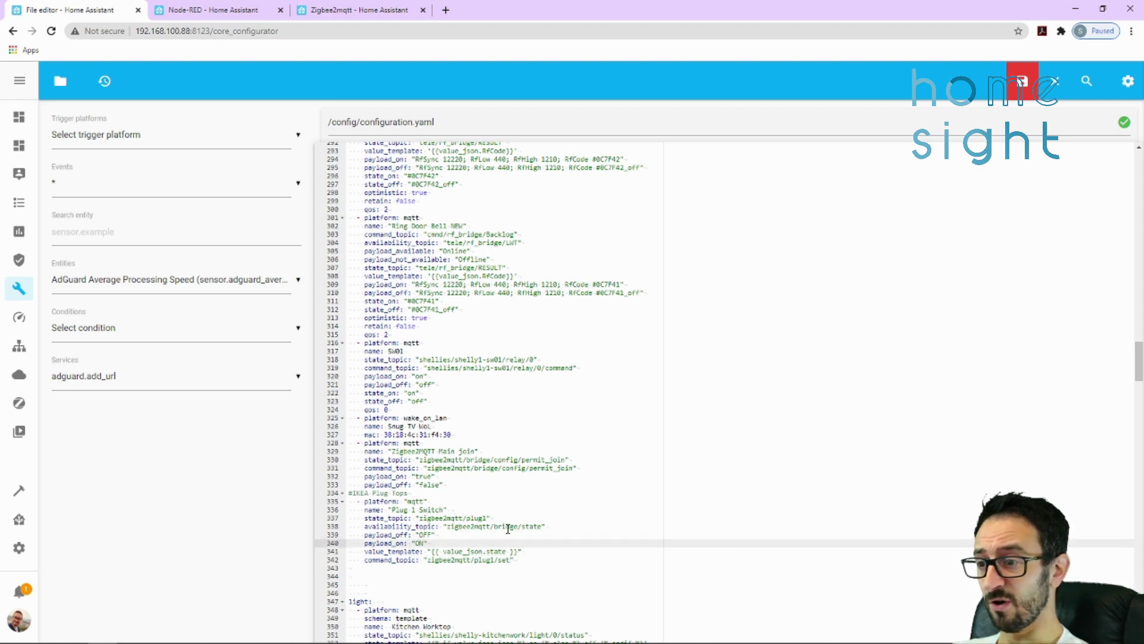
left_click_drag(495, 518, 356, 518)
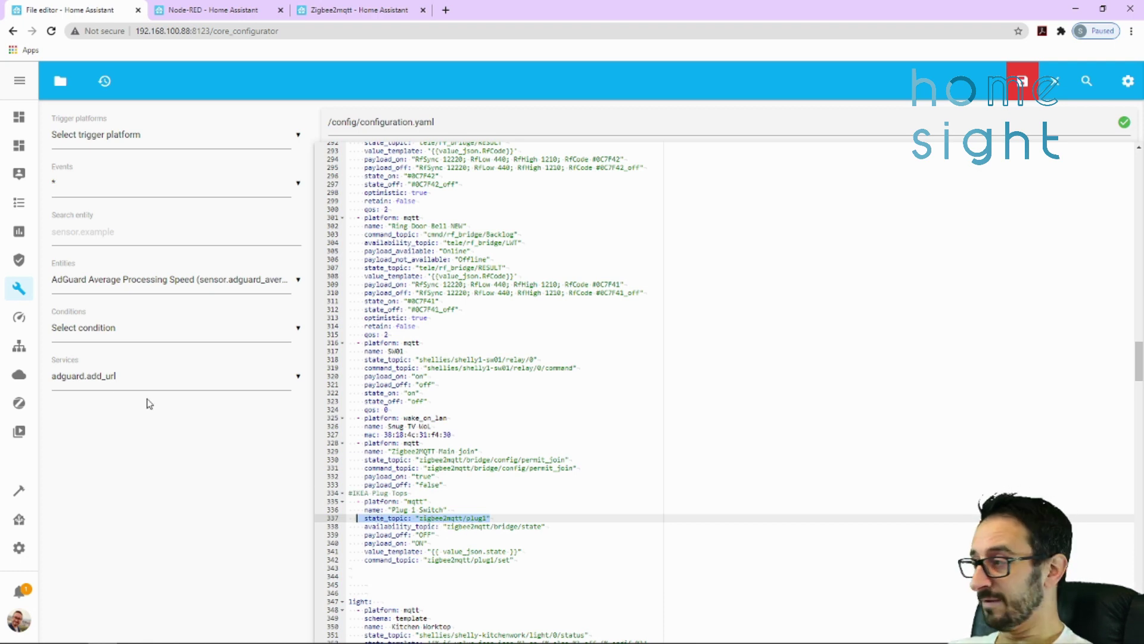
scroll(446, 403, "down", 1)
Paste the #Zigbee Bulbs Bedroom 1 Light MQTT block at the end of the light: section and save
left_click_drag(379, 566, 349, 565)
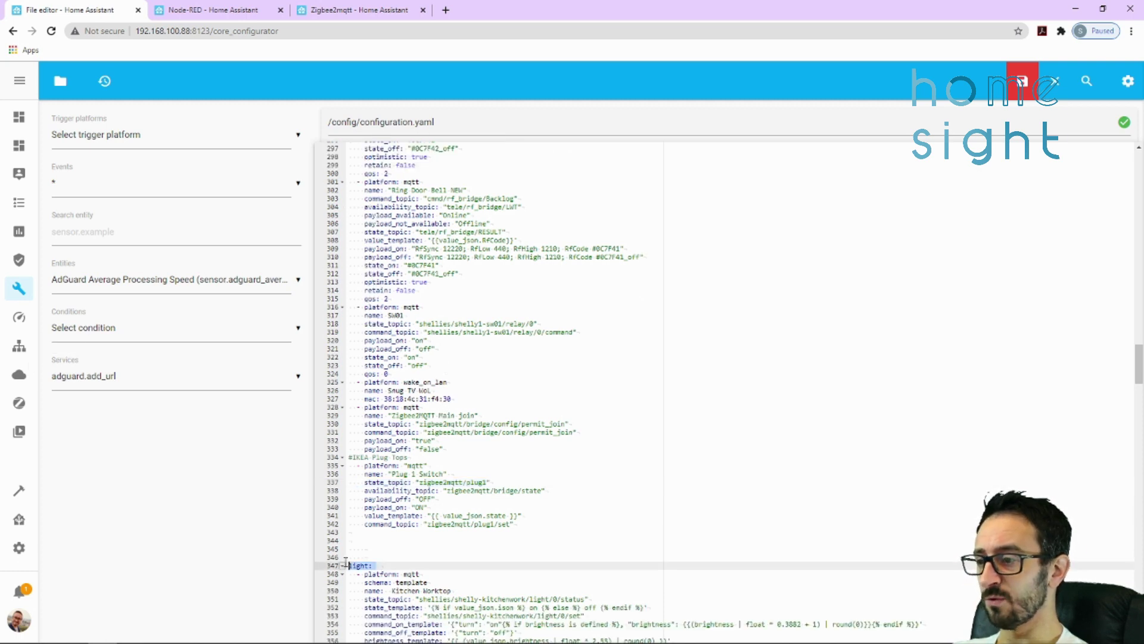
scroll(519, 493, "down", 8)
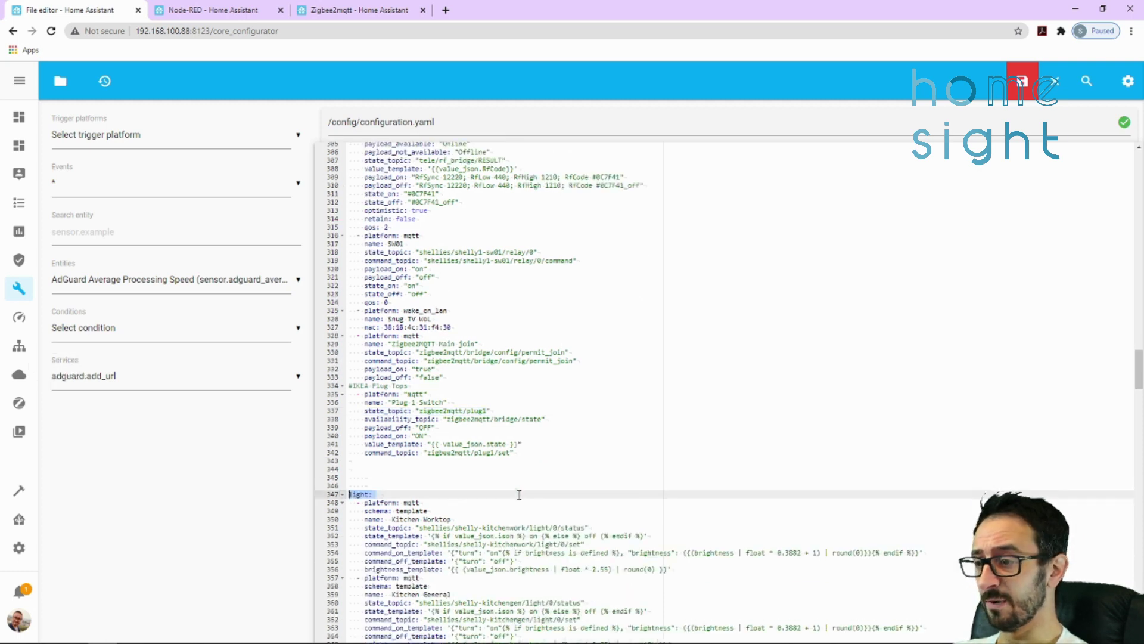
scroll(519, 496, "down", 8)
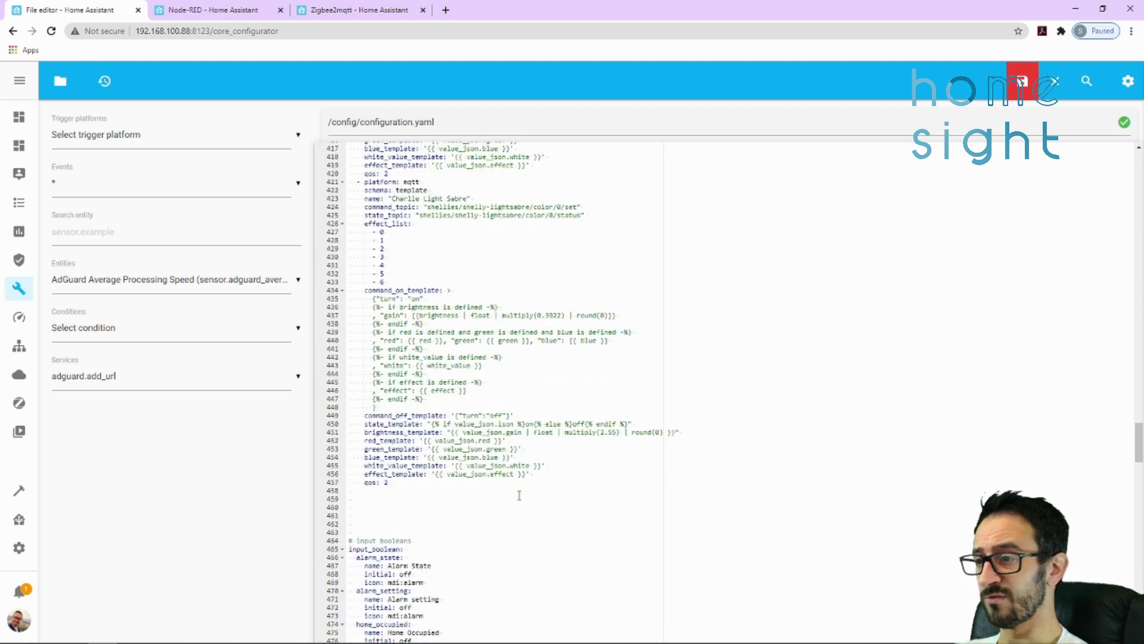
scroll(491, 497, "up", 1)
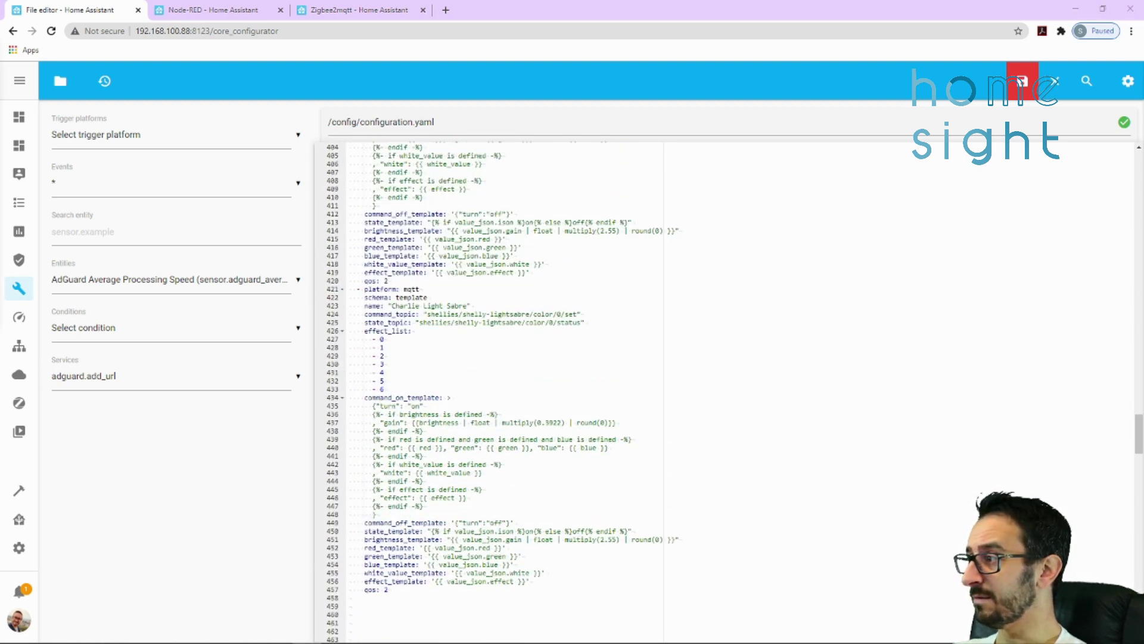
type("#Zigbee Bulbs   - platform: \"mqtt\"     name: \"Bedroom 1 Light\"     state_topic: \"zigbee2mqtt/bedroom1\"     availability_topic: \"zigbee2mqtt/bridge/state\"     brightness: true     schema: \"json\"     command_topic: \"zigbee2mqtt/bedroom1/set\"     brightness_scale: 254")
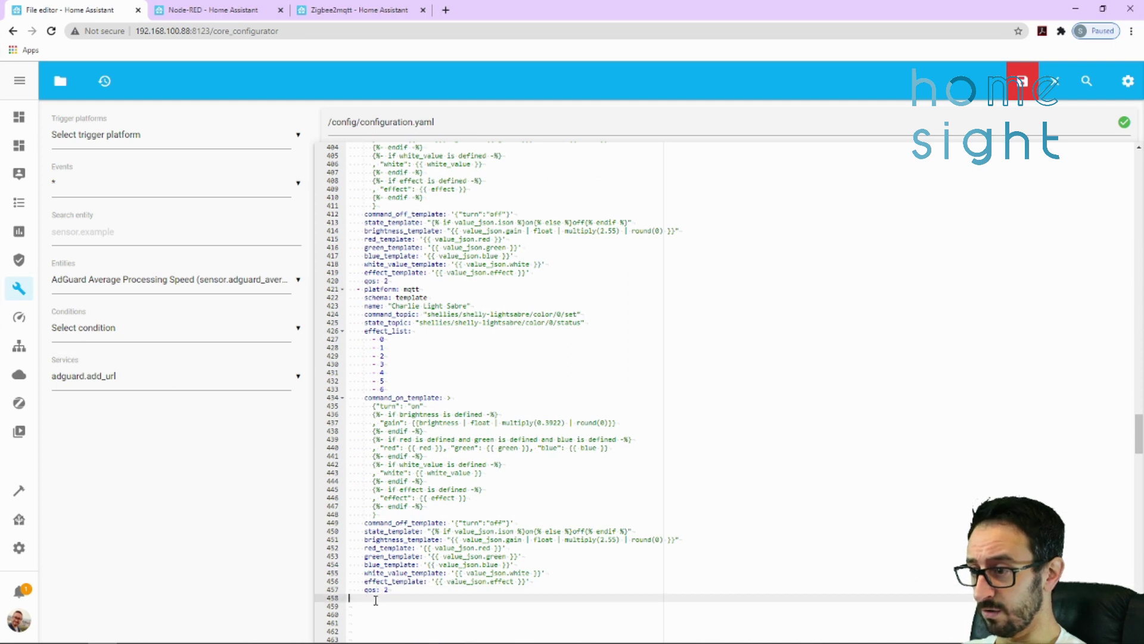
key("ctrl+s")
scroll(391, 588, "down", 2)
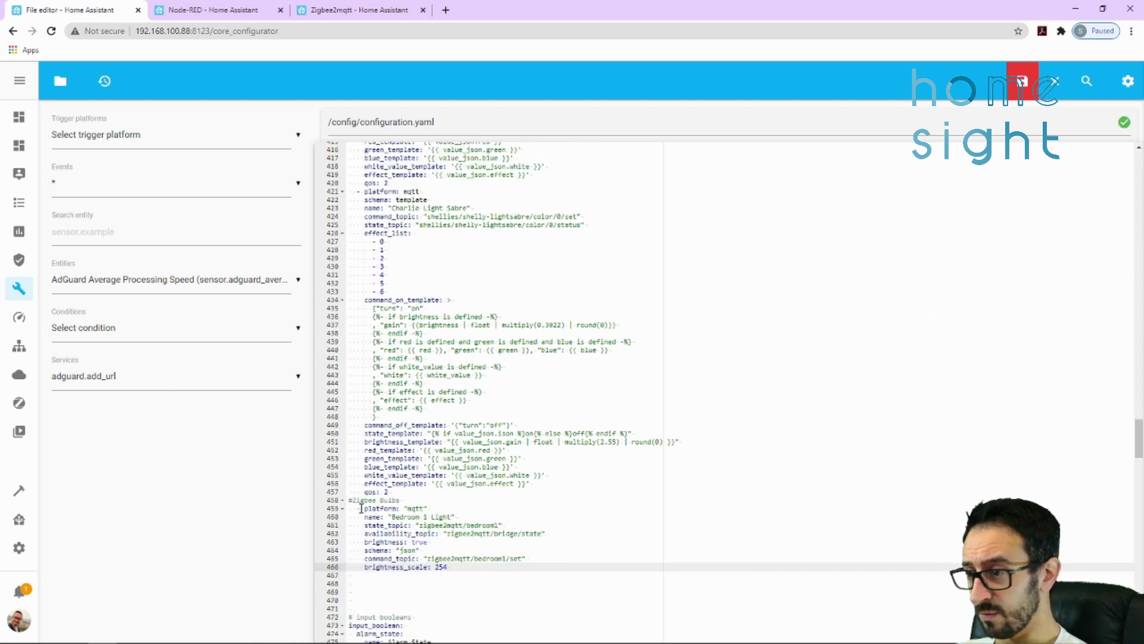
Review the new light's platform line, zigbee2mqtt/bedroom1/set command topic and brightness_scale 254
left_click(357, 508)
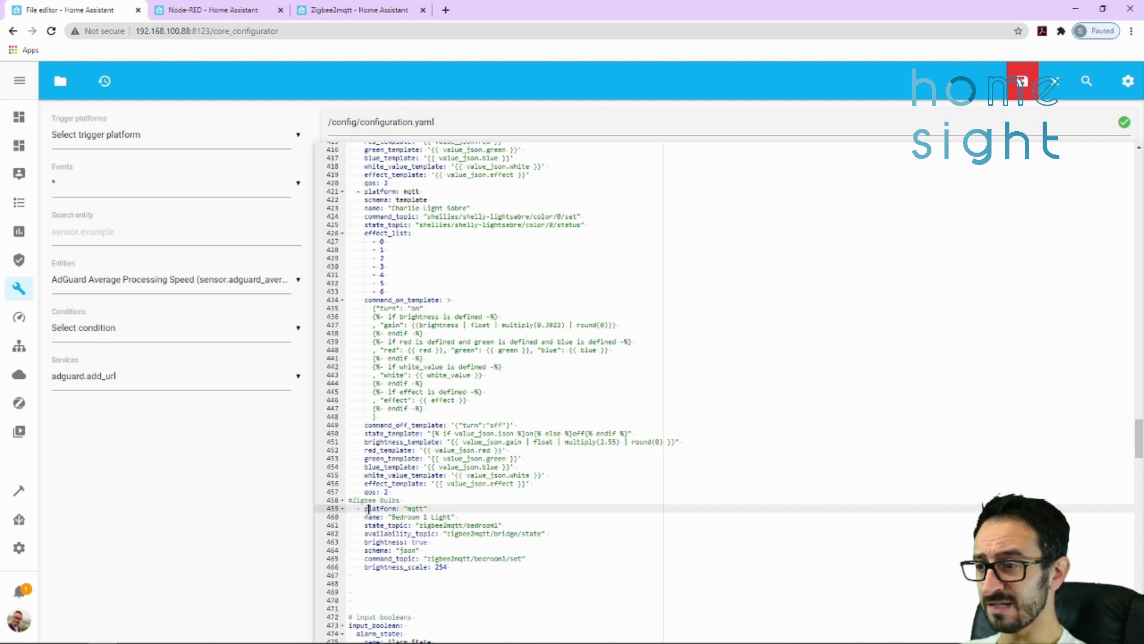
mouse_move(349, 511)
left_mouse_down()
mouse_move(421, 511)
mouse_move(360, 509)
left_mouse_up()
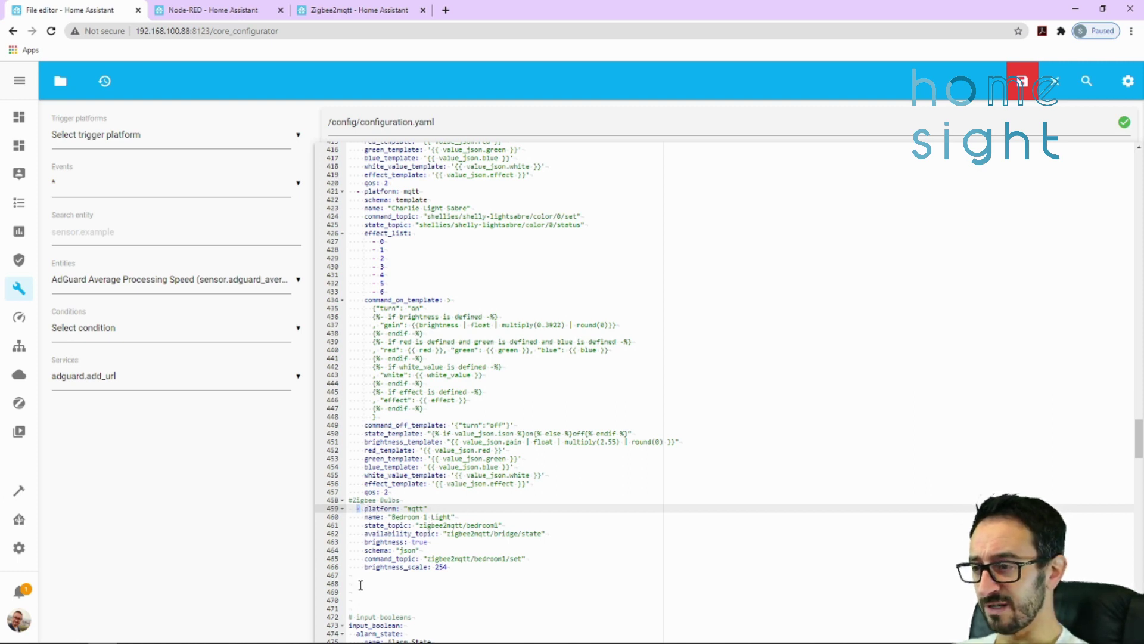
scroll(387, 554, "down", 1)
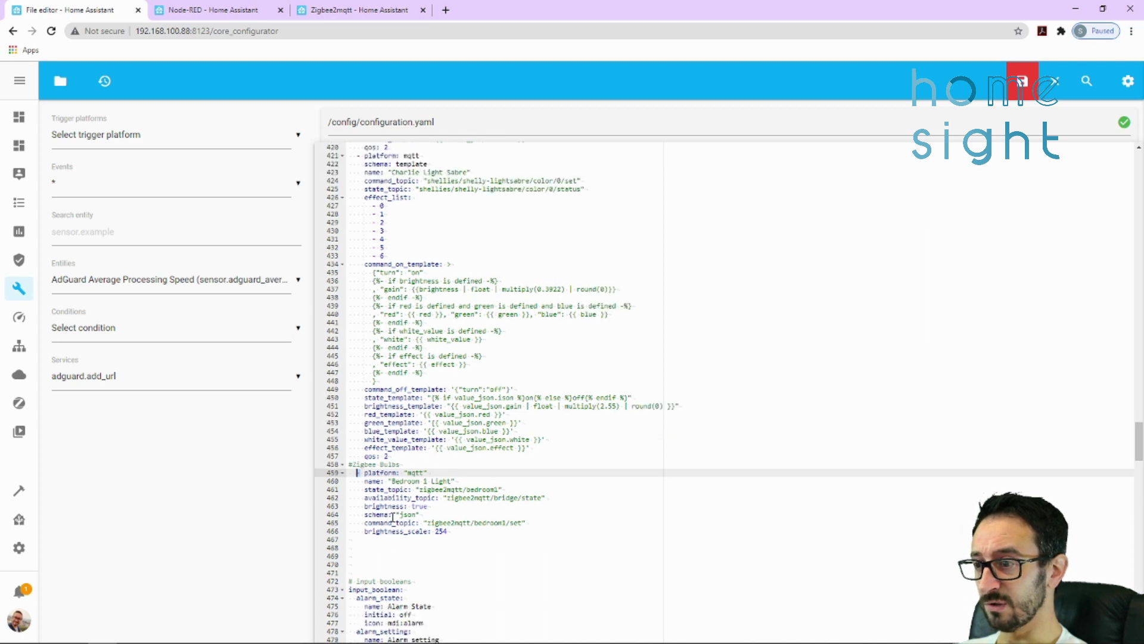
scroll(366, 480, "down", 1)
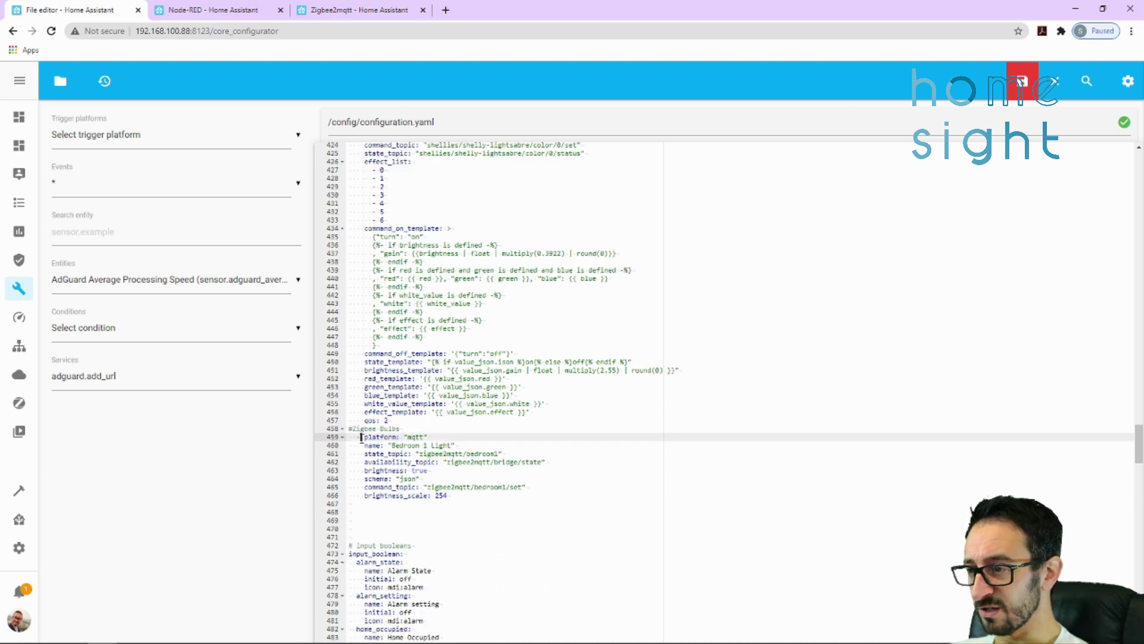
left_click_drag(525, 488, 435, 495)
left_click(525, 487)
left_click(475, 498)
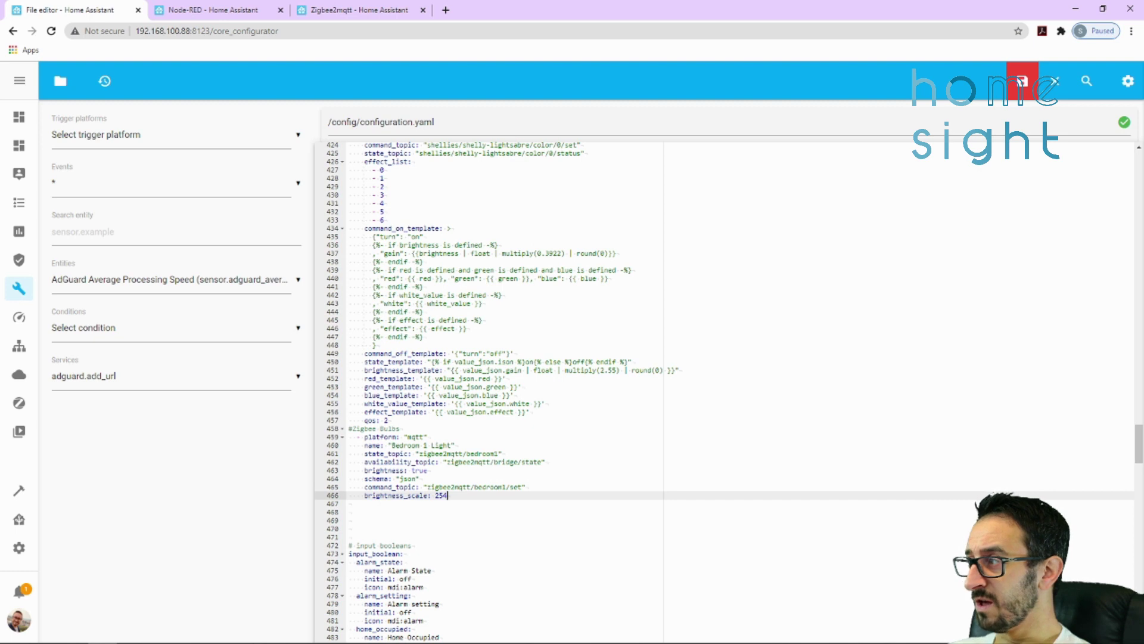
Locate the sensor: section heading in configuration.yaml
scroll(527, 444, "down", 6)
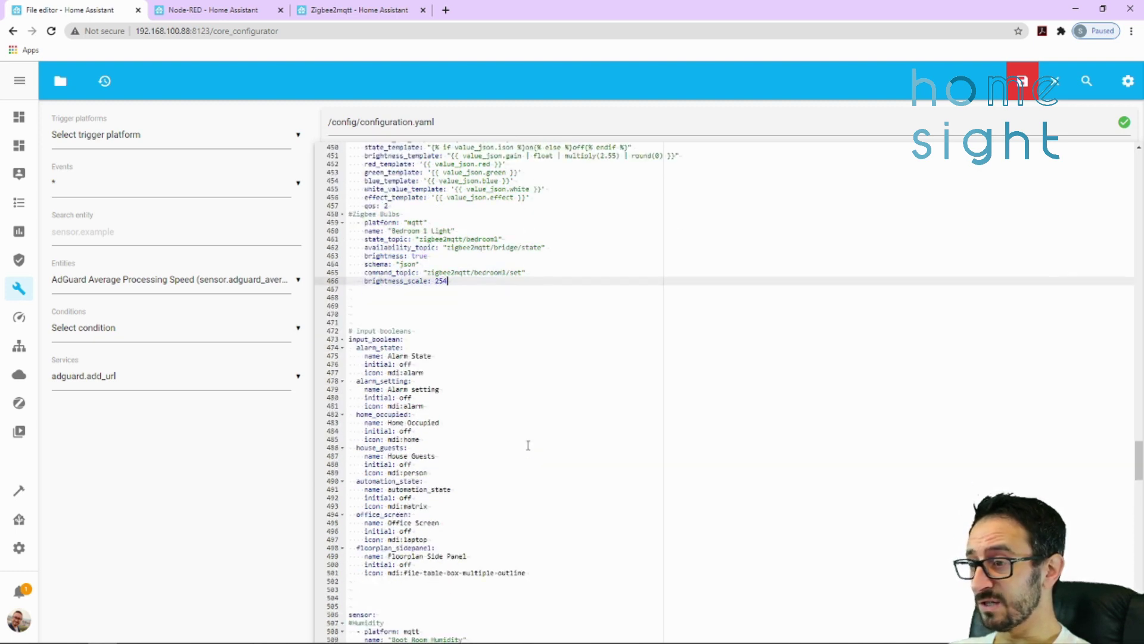
left_click_drag(382, 437, 341, 435)
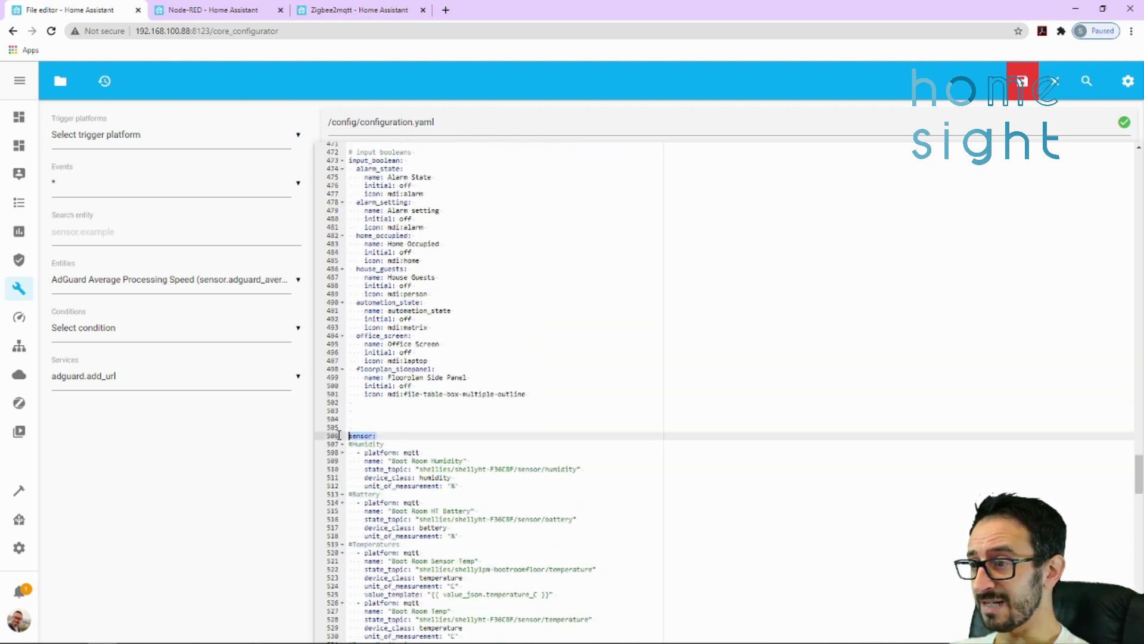
left_click(382, 435)
double_click(382, 435)
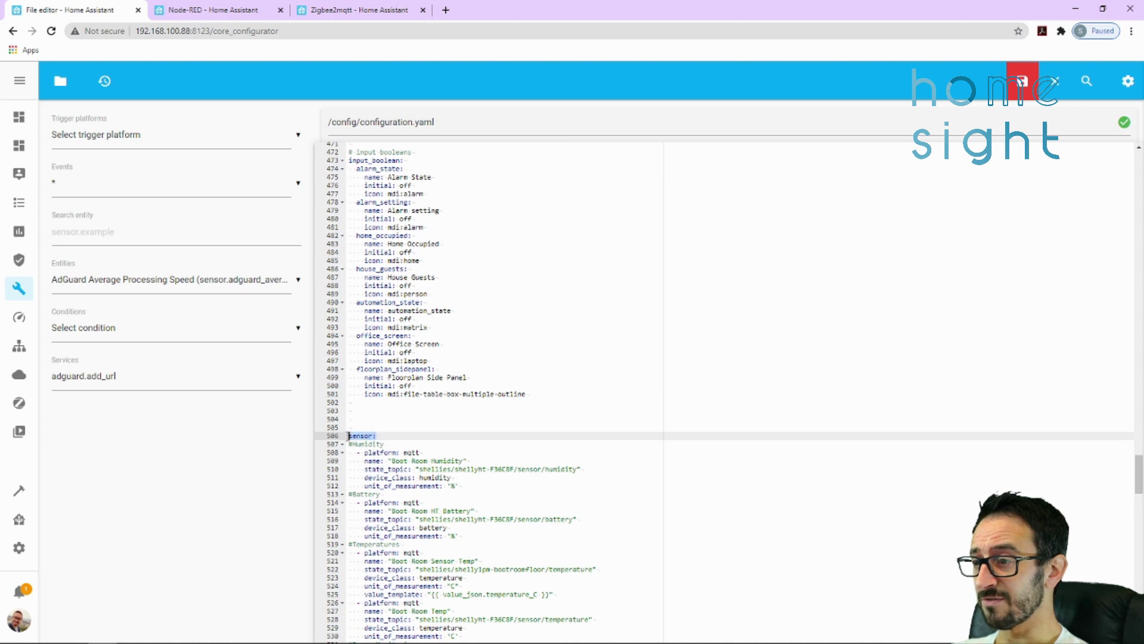
left_click(383, 437)
left_click_drag(384, 437, 348, 436)
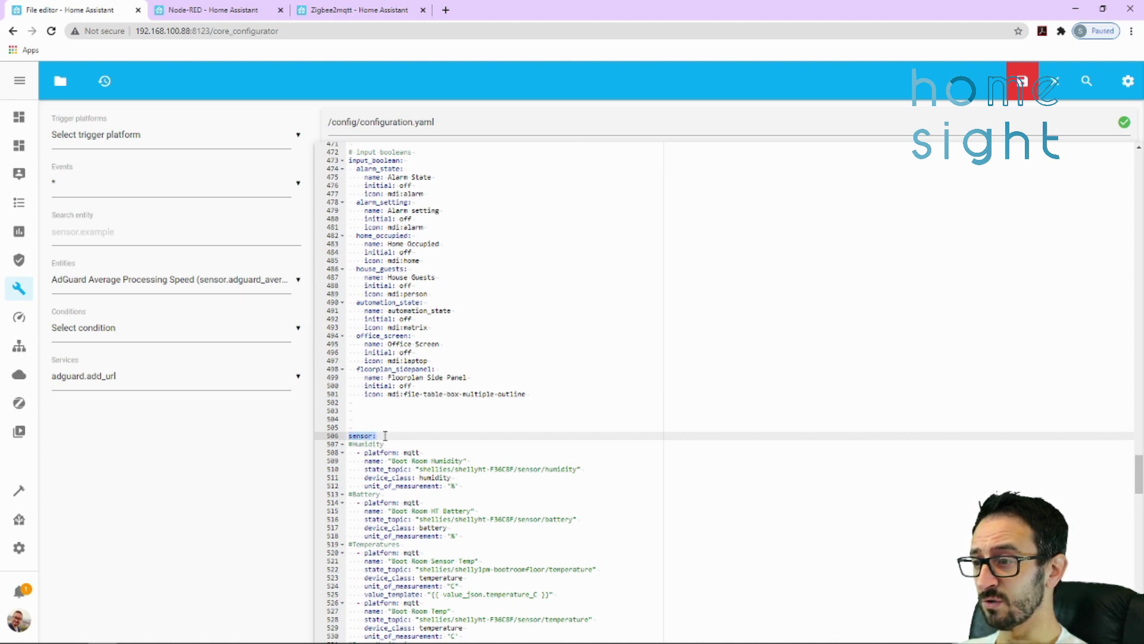
Paste the Bedroom 1 and Plug 1 sensor entries after Rotary1 Brightness and unindent the Zigbee Bulbs comment
scroll(384, 437, "down", 3)
scroll(385, 437, "down", 15)
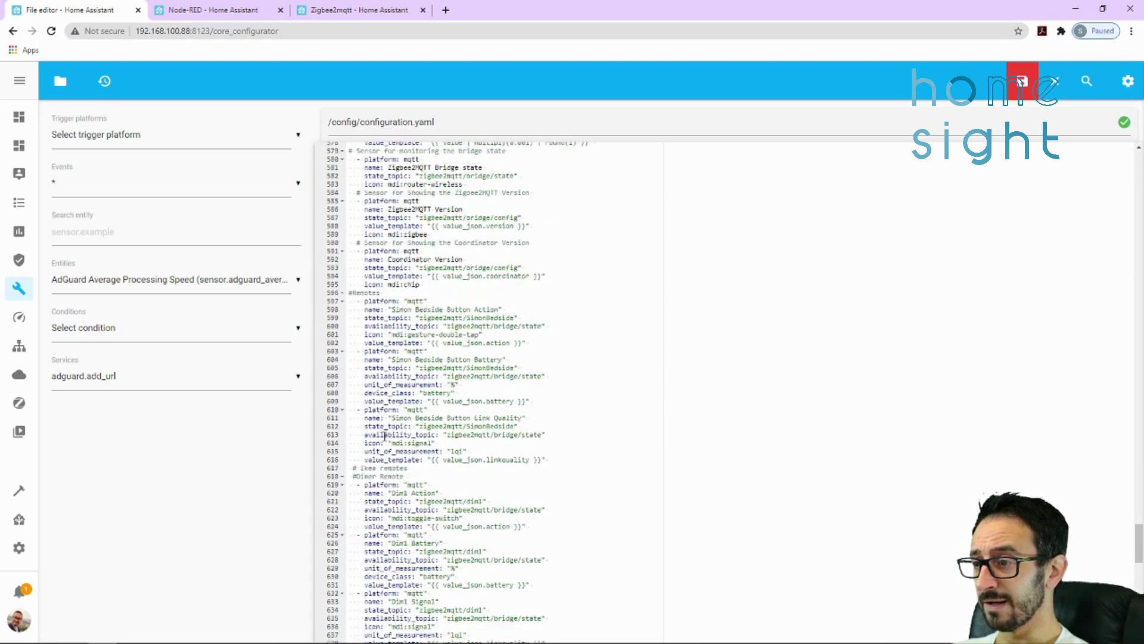
scroll(385, 437, "down", 5)
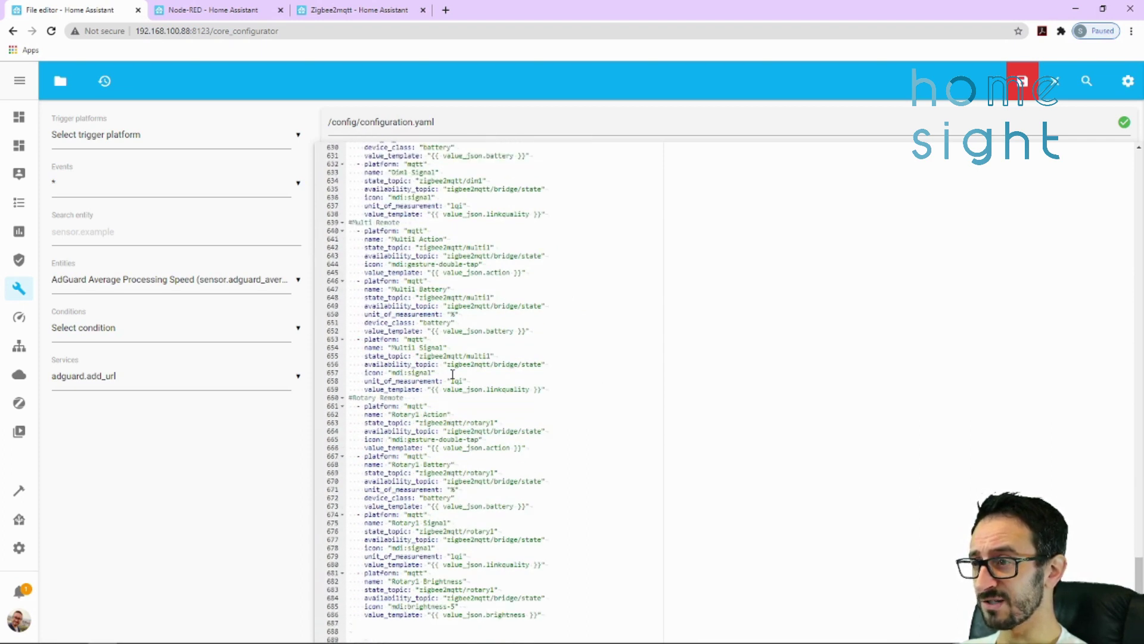
scroll(443, 487, "down", 1)
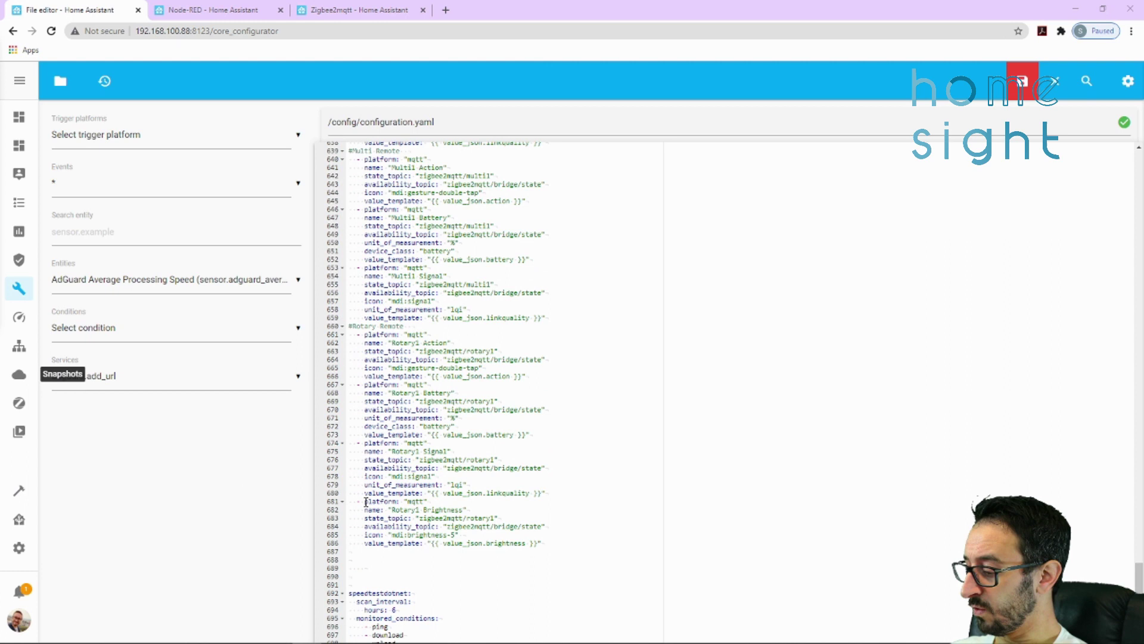
left_click(613, 543)
key("Return")
key("ctrl+v")
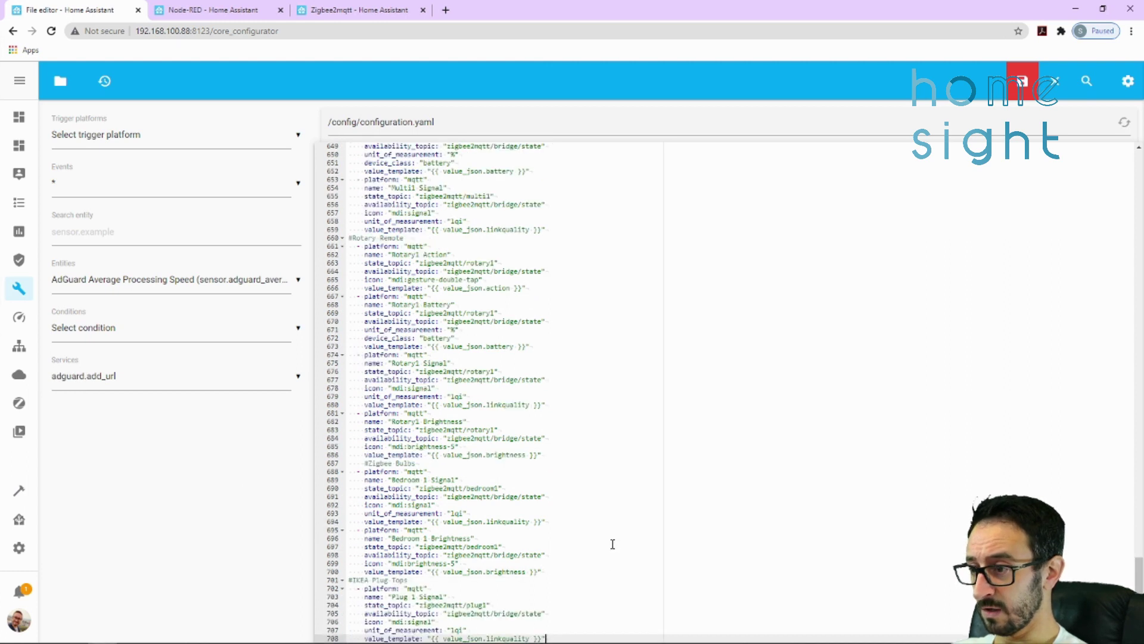
left_click(365, 463)
key("shift+Tab")
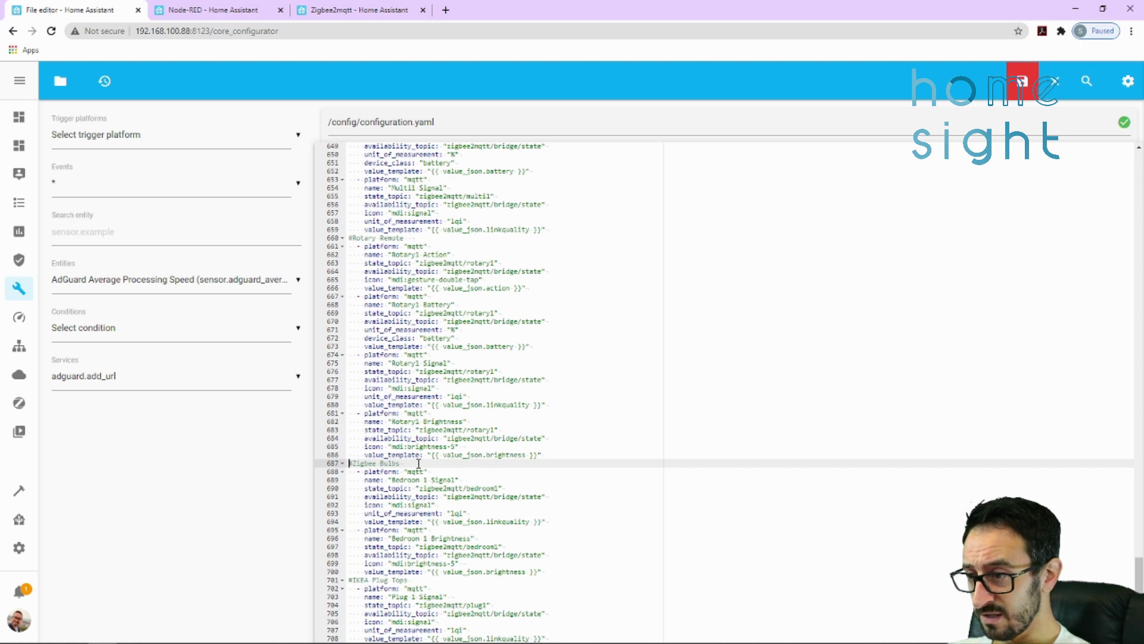
Review the pasted Bedroom 1 Signal and Bedroom 1 Brightness sensors and the brightness value template
left_click_drag(419, 463, 537, 529)
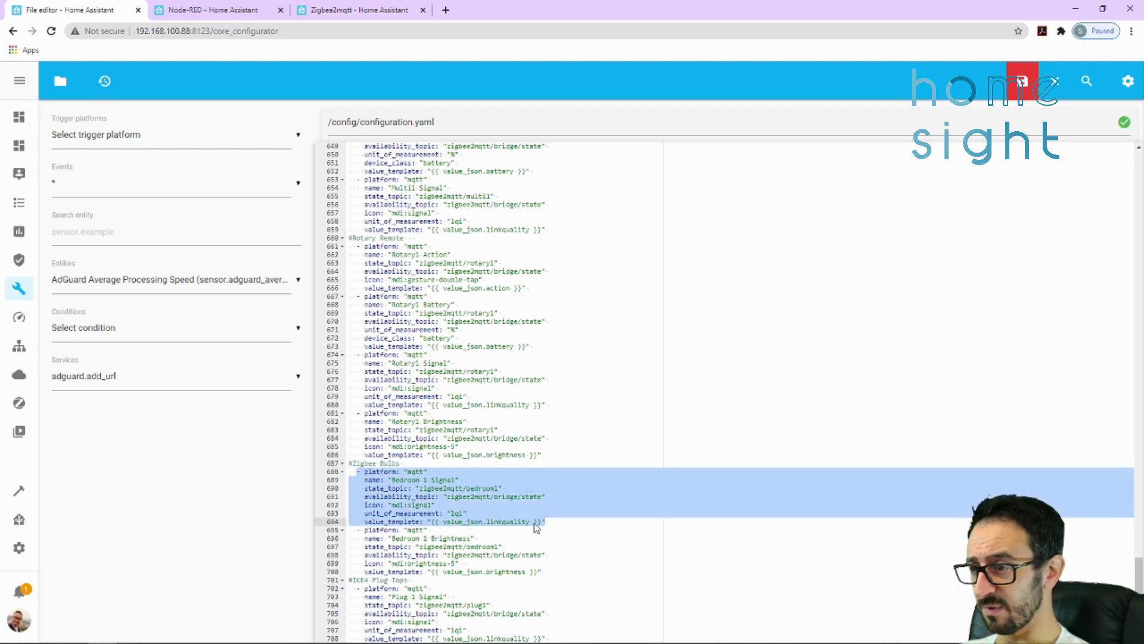
left_click(525, 526)
left_click_drag(487, 572, 511, 572)
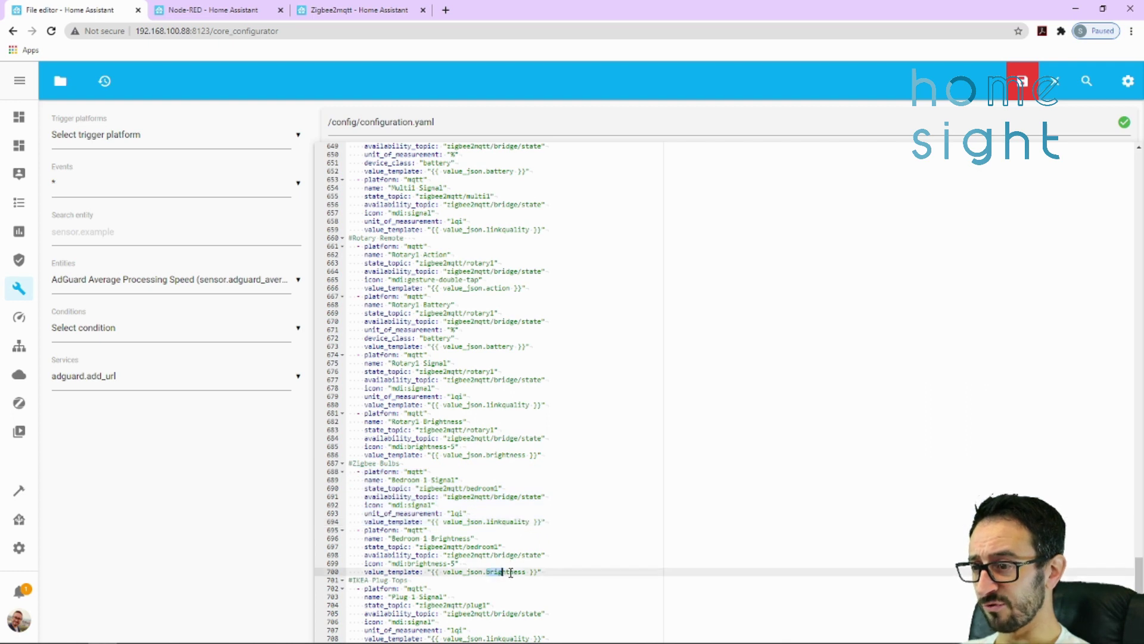
double_click(516, 573)
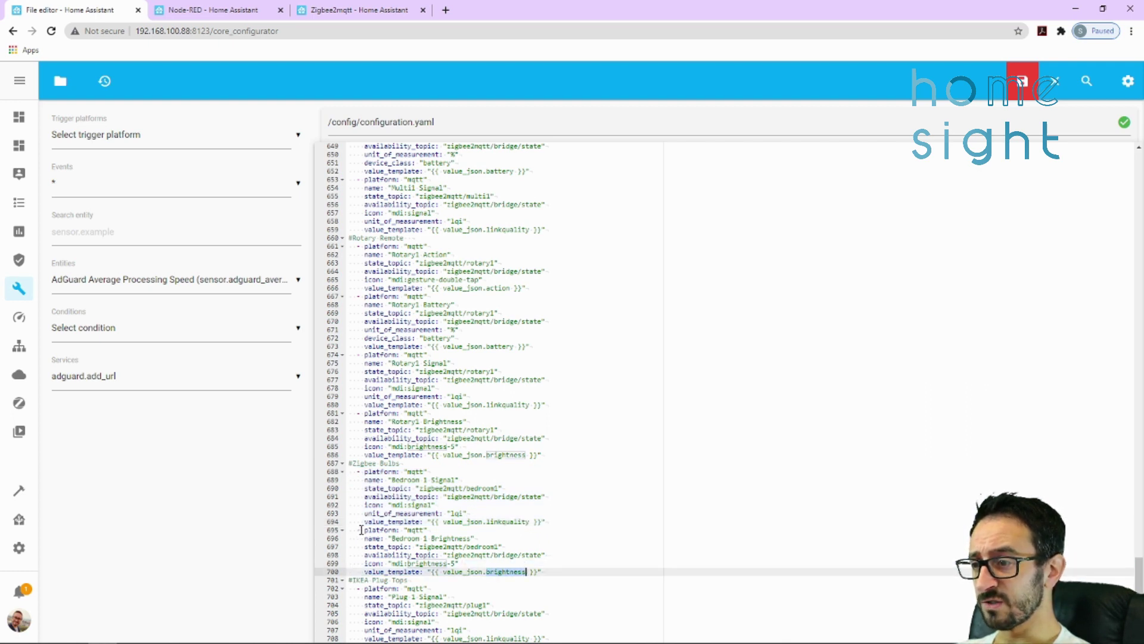
left_click_drag(361, 529, 552, 572)
left_click(552, 572)
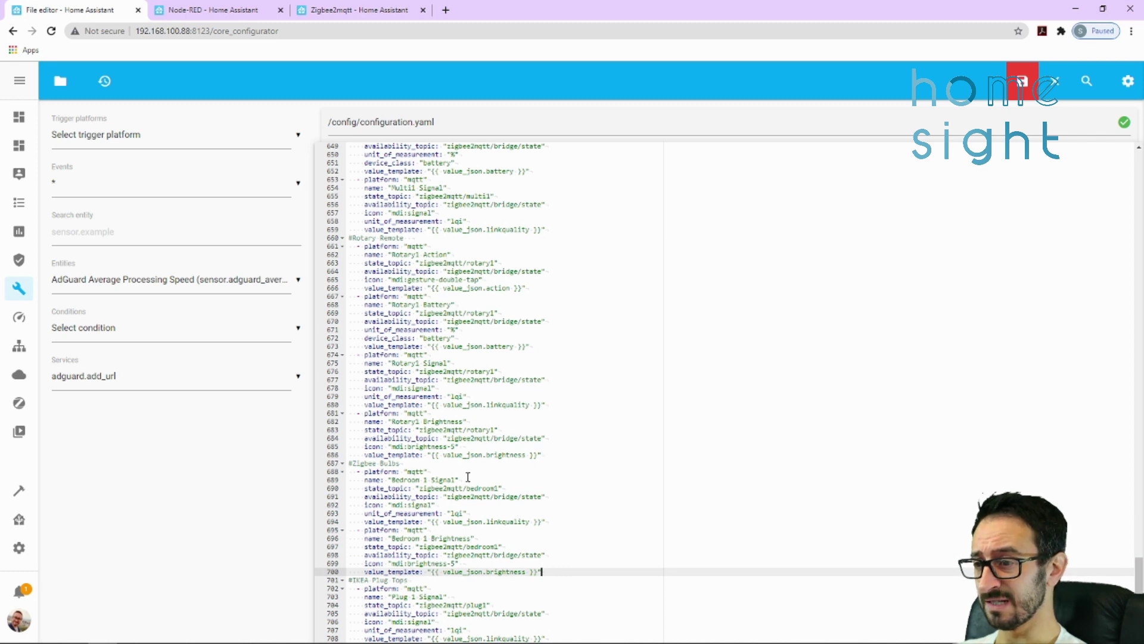
left_click_drag(358, 529, 543, 572)
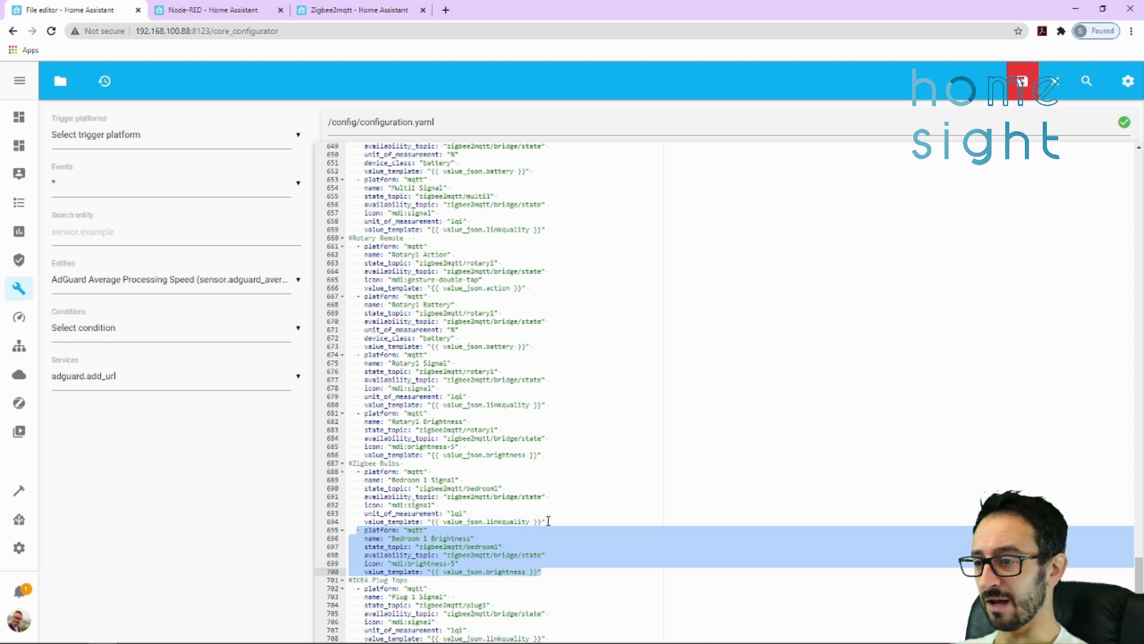
left_click_drag(353, 479, 543, 522)
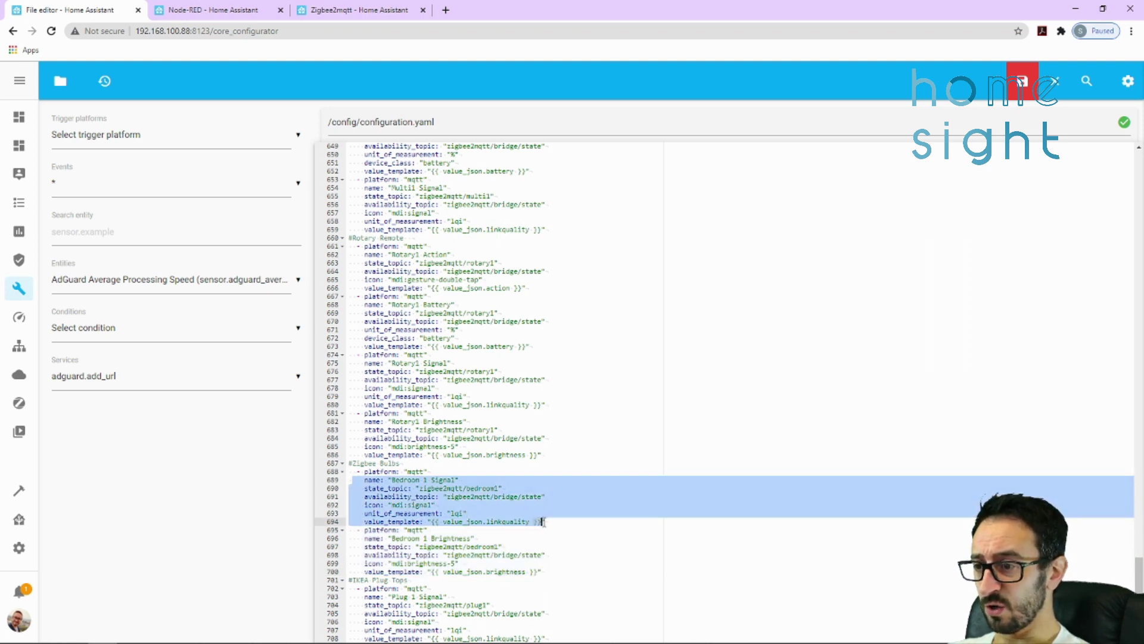
left_click(431, 480)
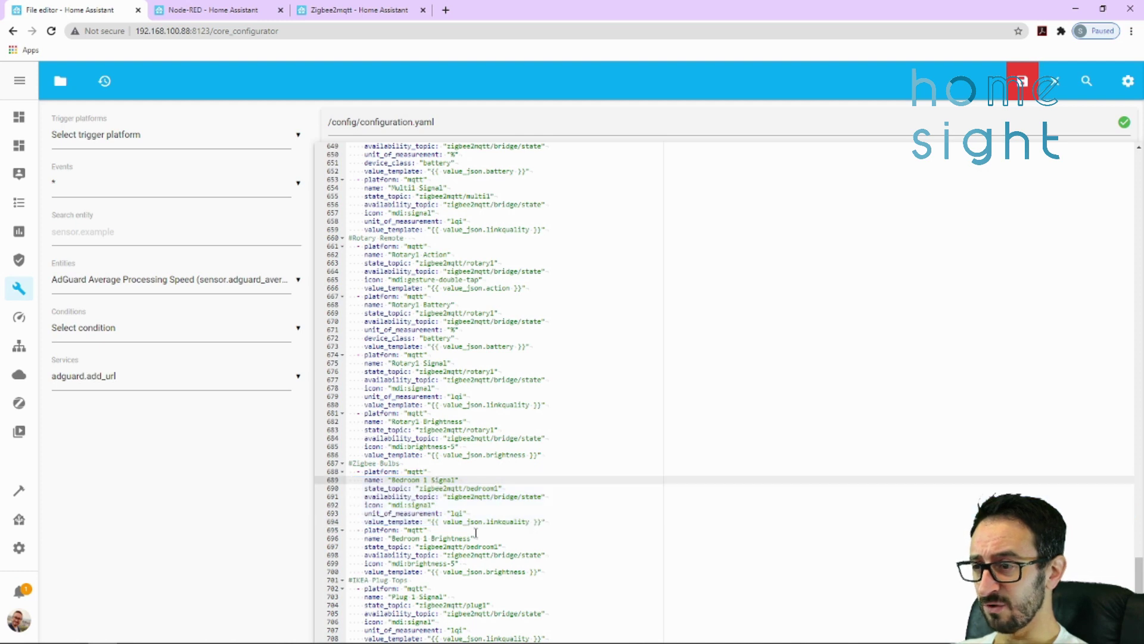
left_click_drag(543, 572, 332, 529)
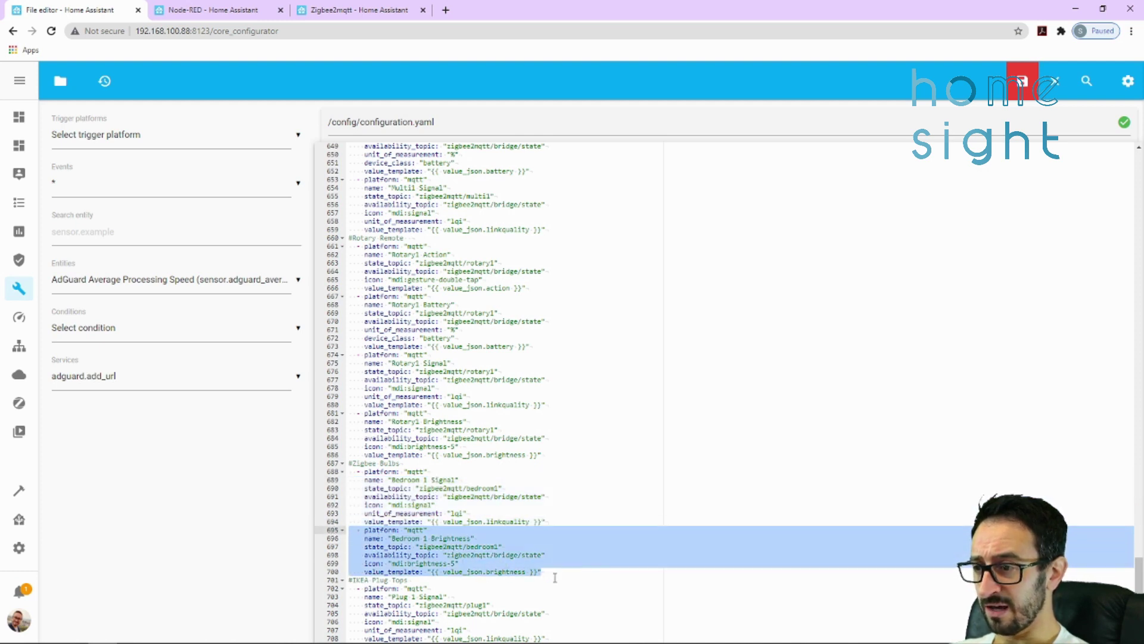
Check the Plug 1 Signal sensor's zigbee2mqtt/plug1 state topic and linkquality value template
scroll(492, 575, "down", 1)
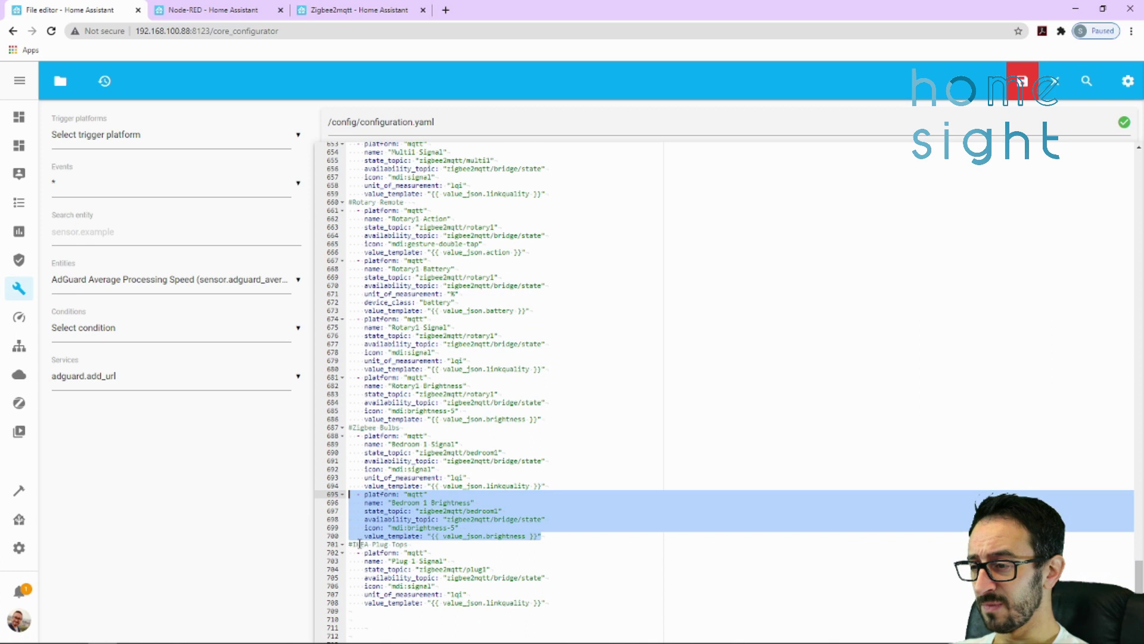
left_click_drag(351, 544, 444, 569)
left_click(443, 569)
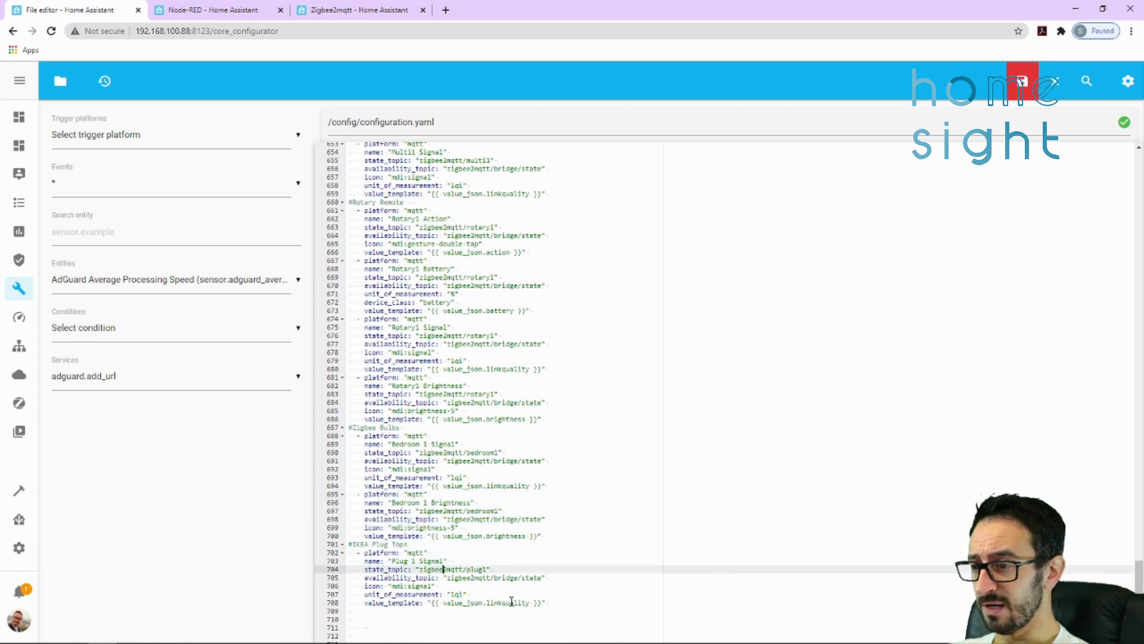
left_click_drag(529, 602, 487, 602)
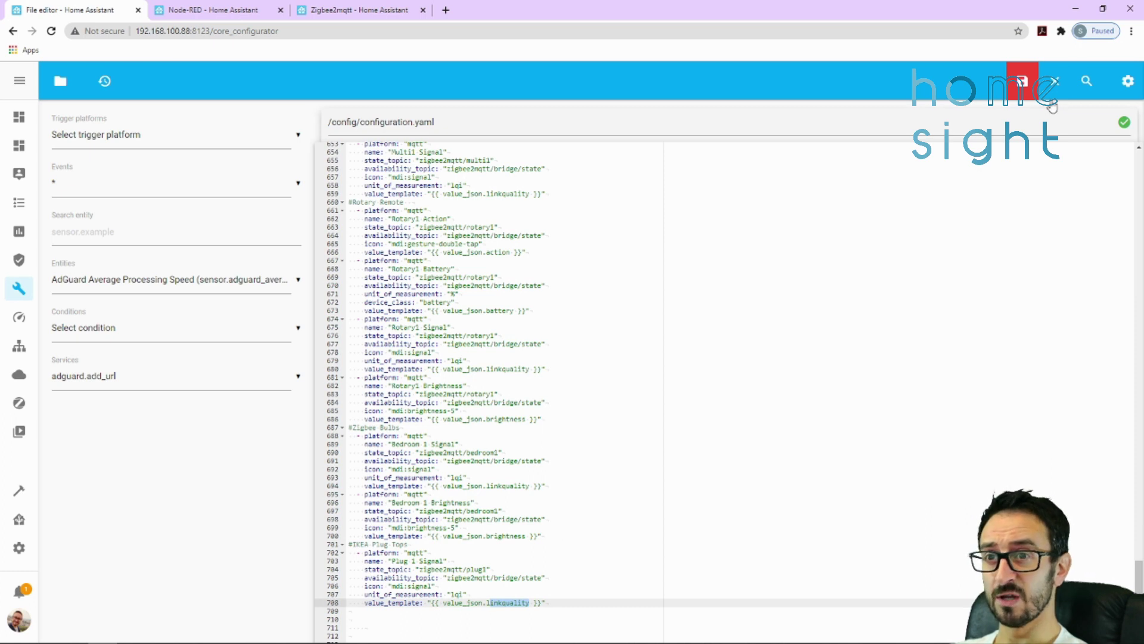
Save configuration.yaml and run Check Configuration in Server Controls, which reports Configuration valid!
left_click(1022, 81)
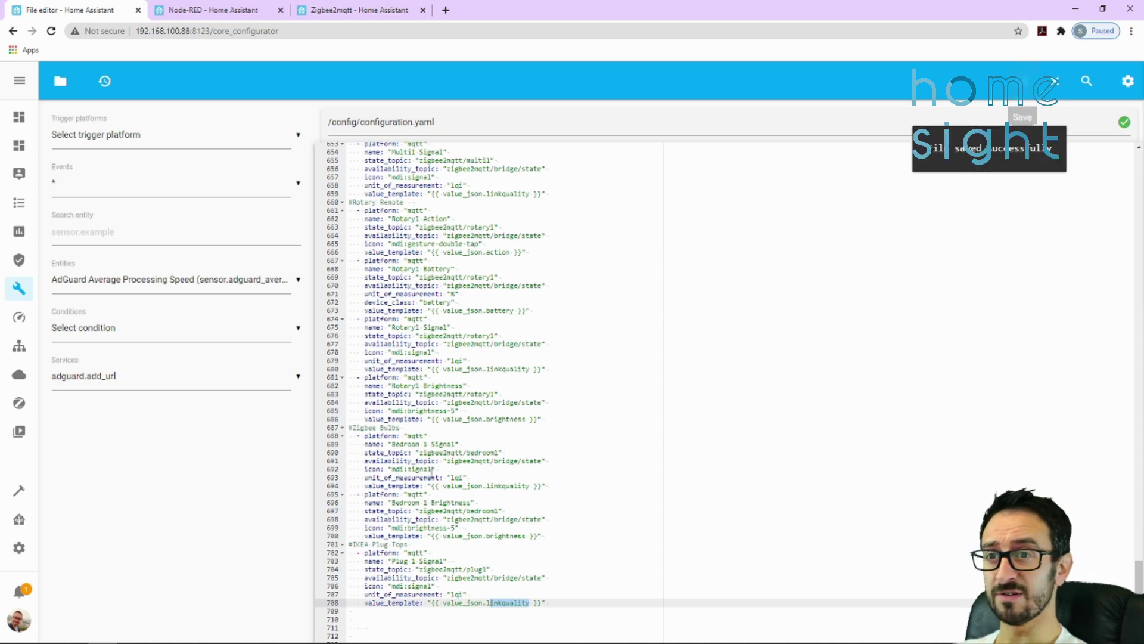
left_click(19, 547)
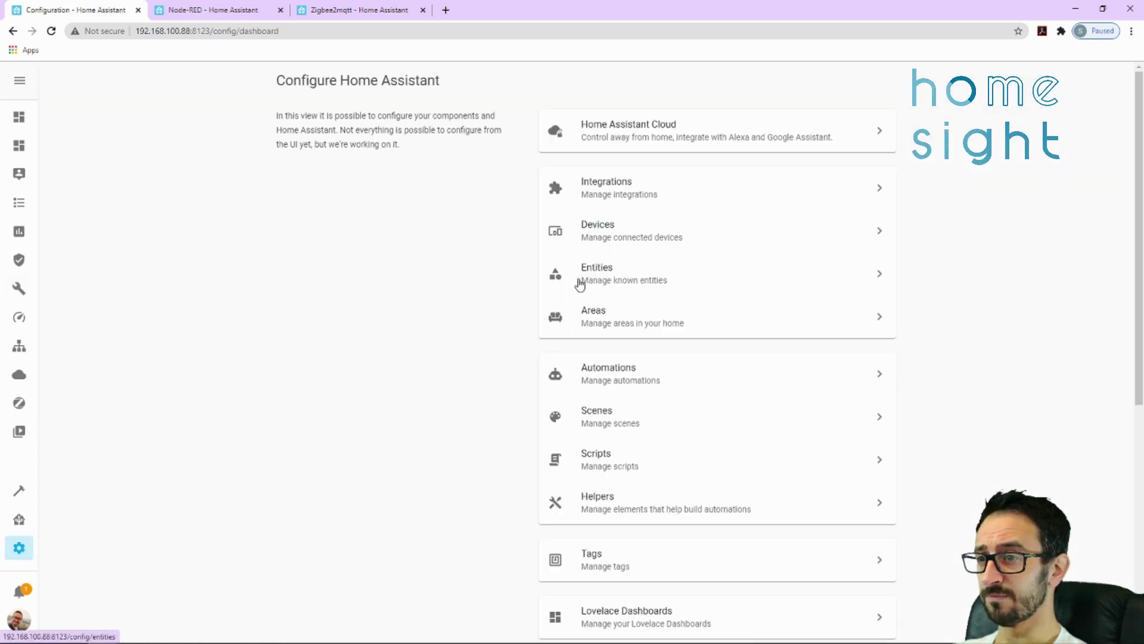
scroll(641, 441, "down", 3)
scroll(646, 545, "down", 2)
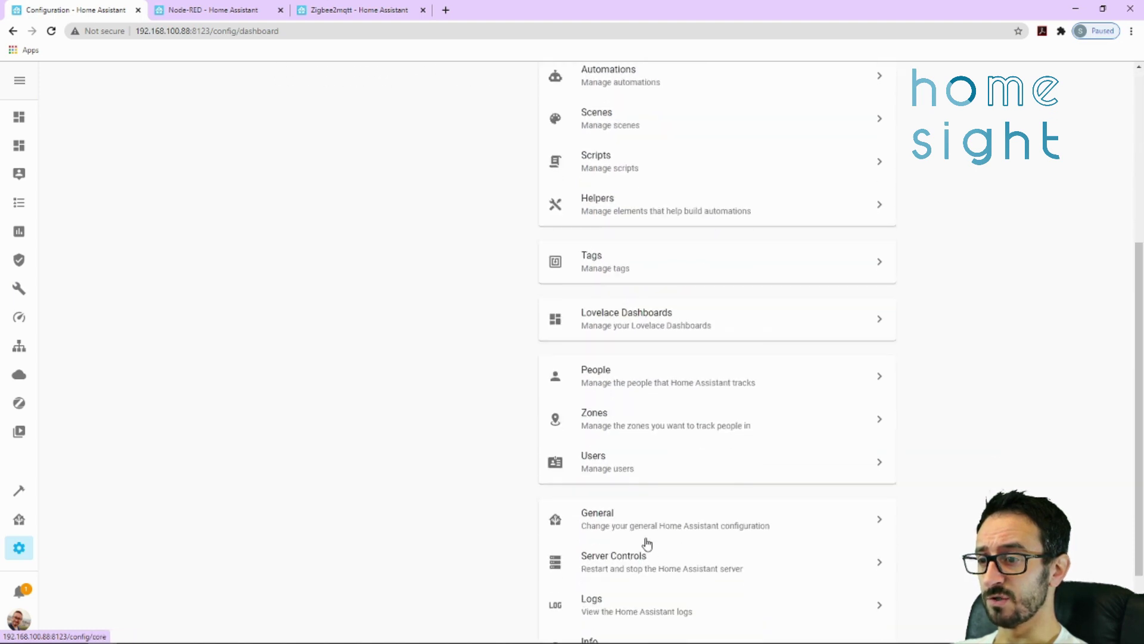
left_click(650, 557)
left_click(691, 268)
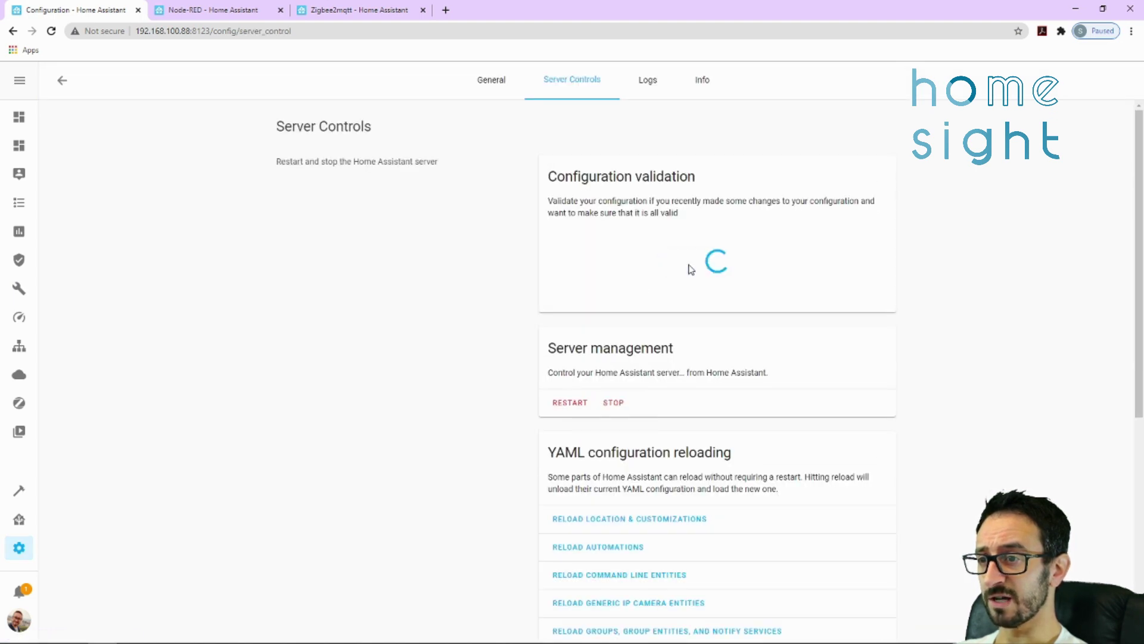
left_click_drag(681, 245, 758, 248)
left_click(1020, 275)
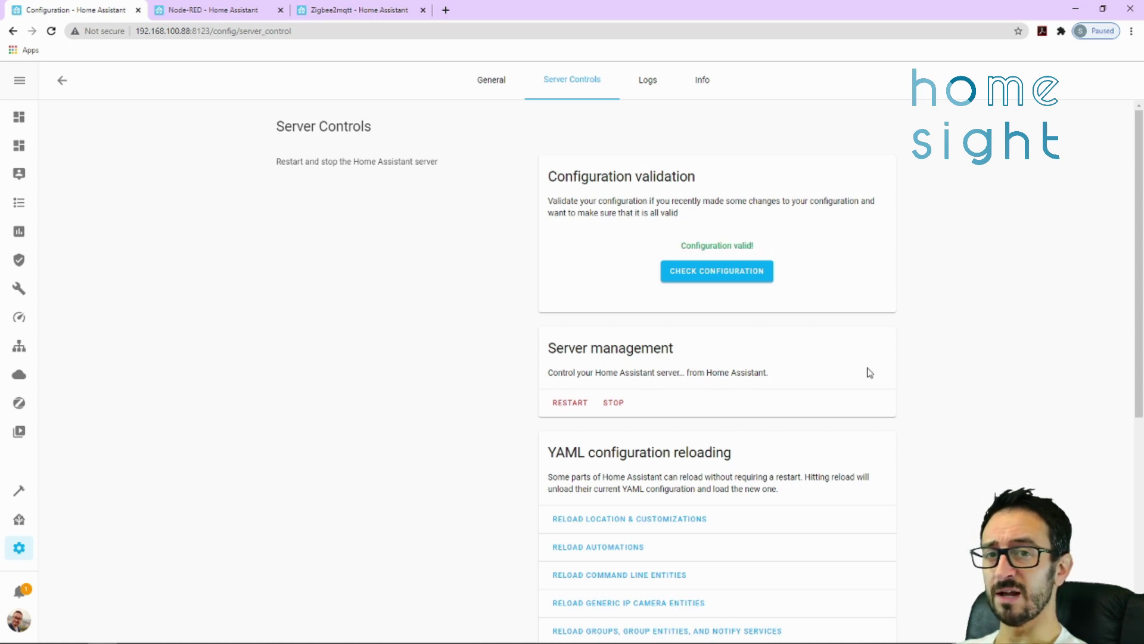
Reload the manually configured MQTT entities from Server Controls
scroll(870, 374, "down", 2)
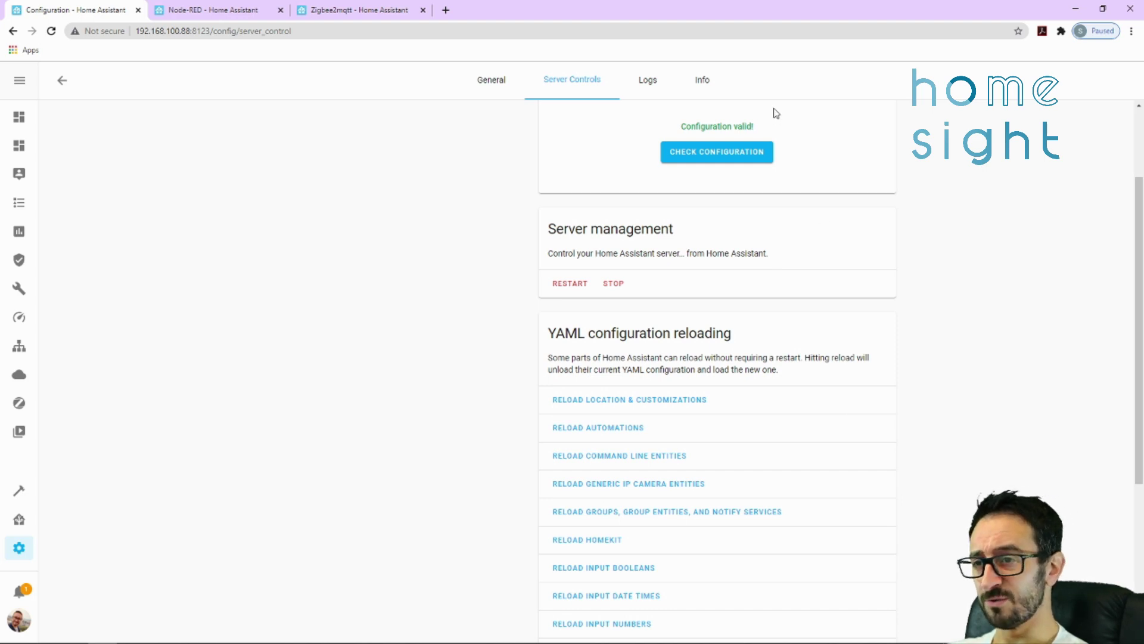
left_click_drag(773, 126, 670, 127)
scroll(609, 391, "down", 4)
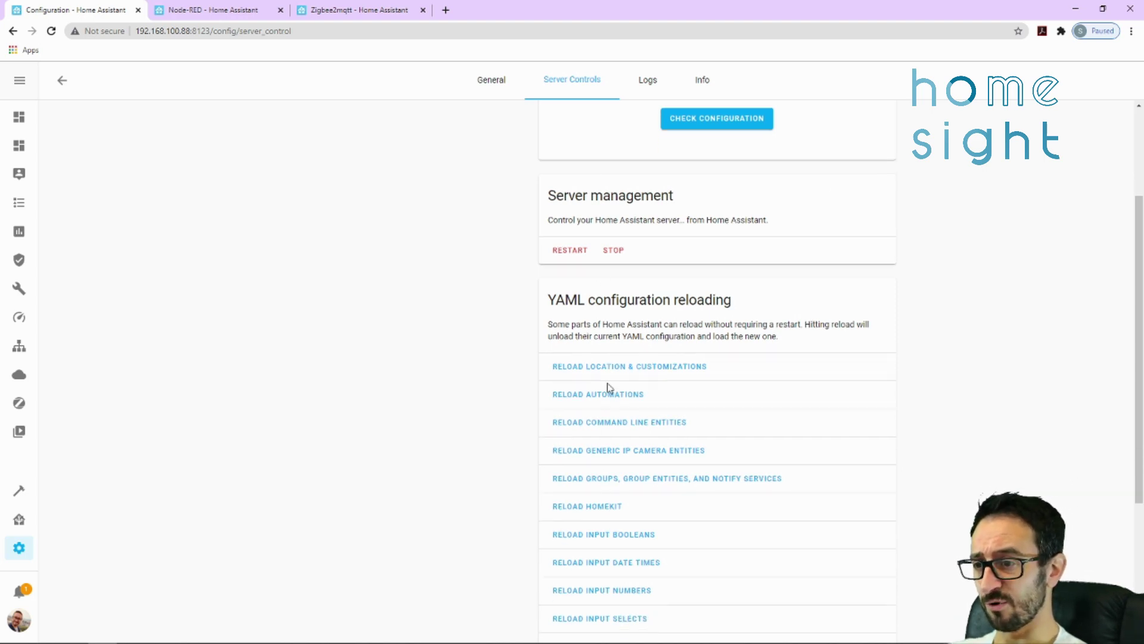
left_click(588, 477)
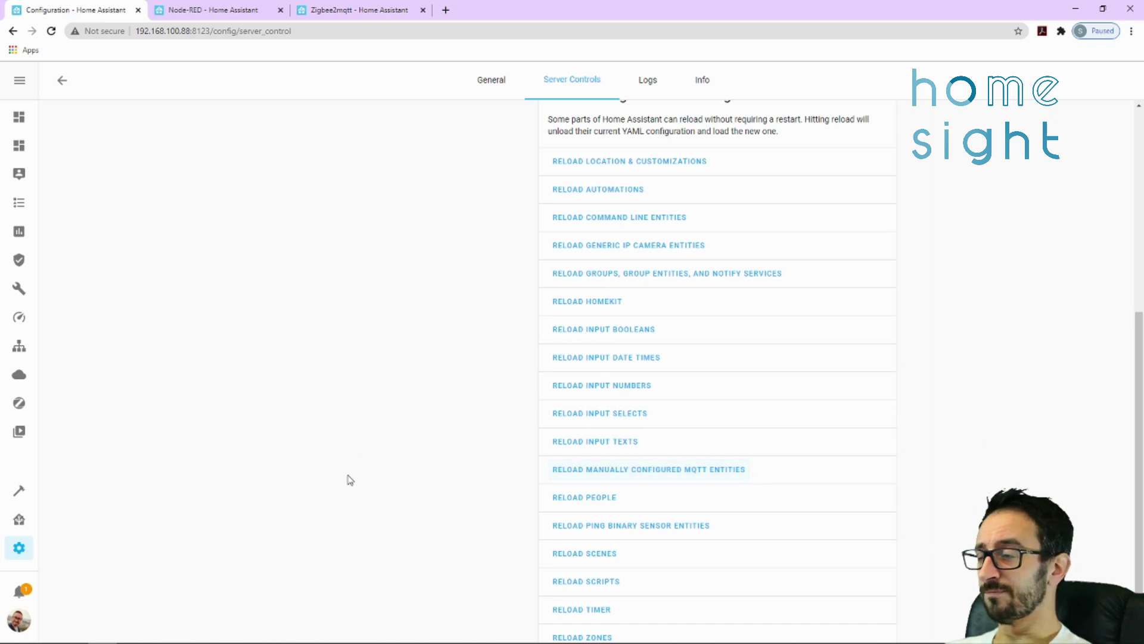
Add a timestamp inject node and a Home Assistant call service node to the Demo flow and wire them
left_click(221, 11)
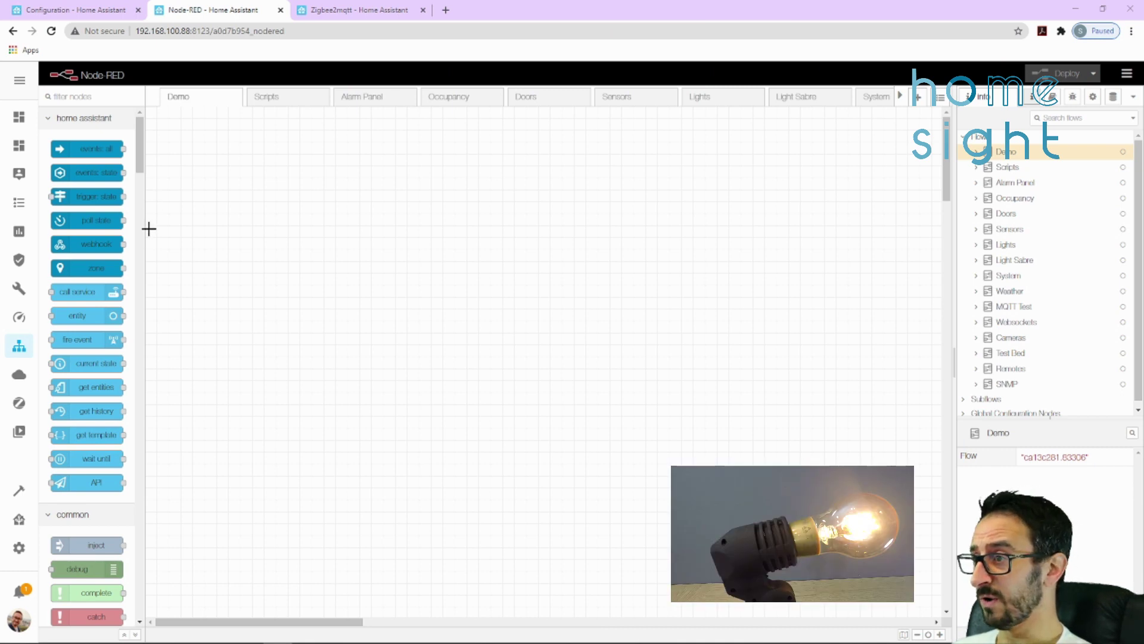
left_click(105, 97)
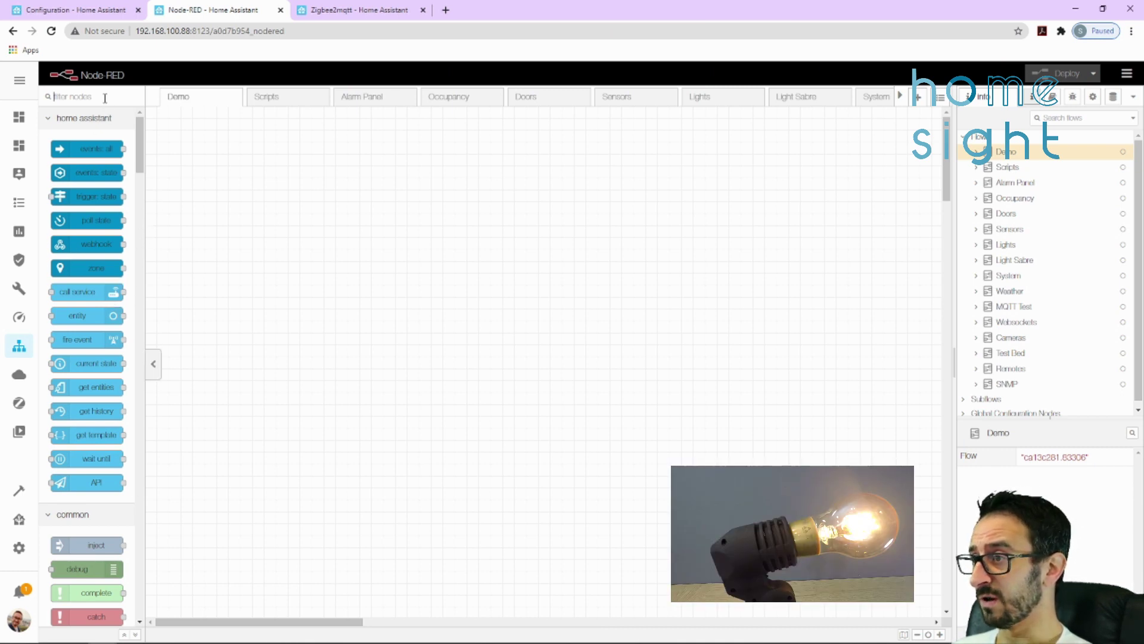
type("in")
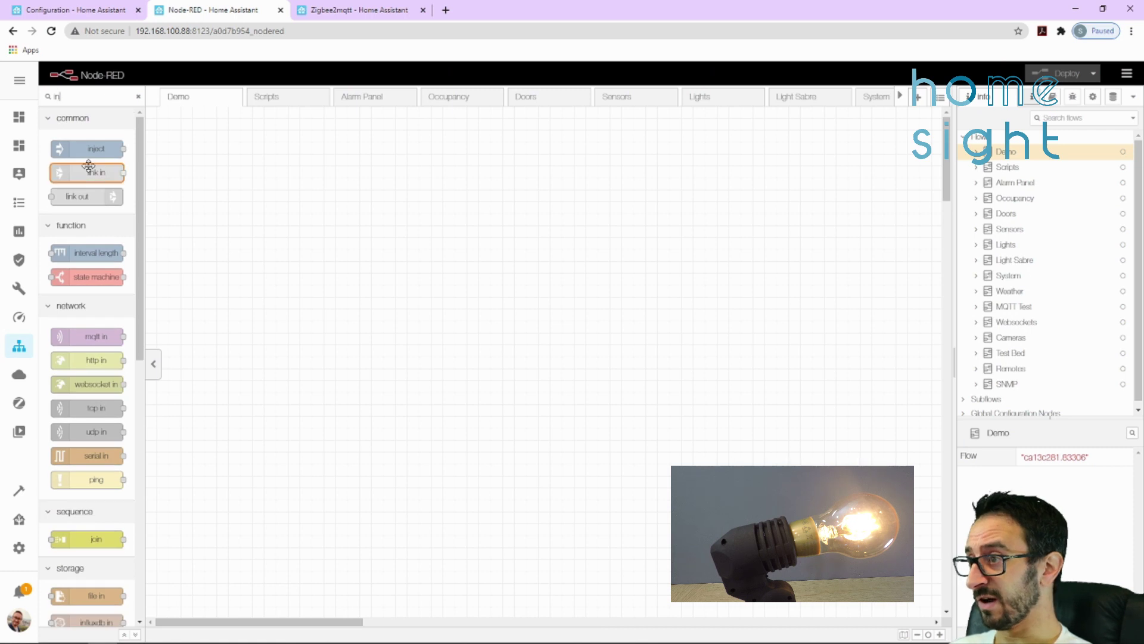
left_click_drag(102, 154, 370, 233)
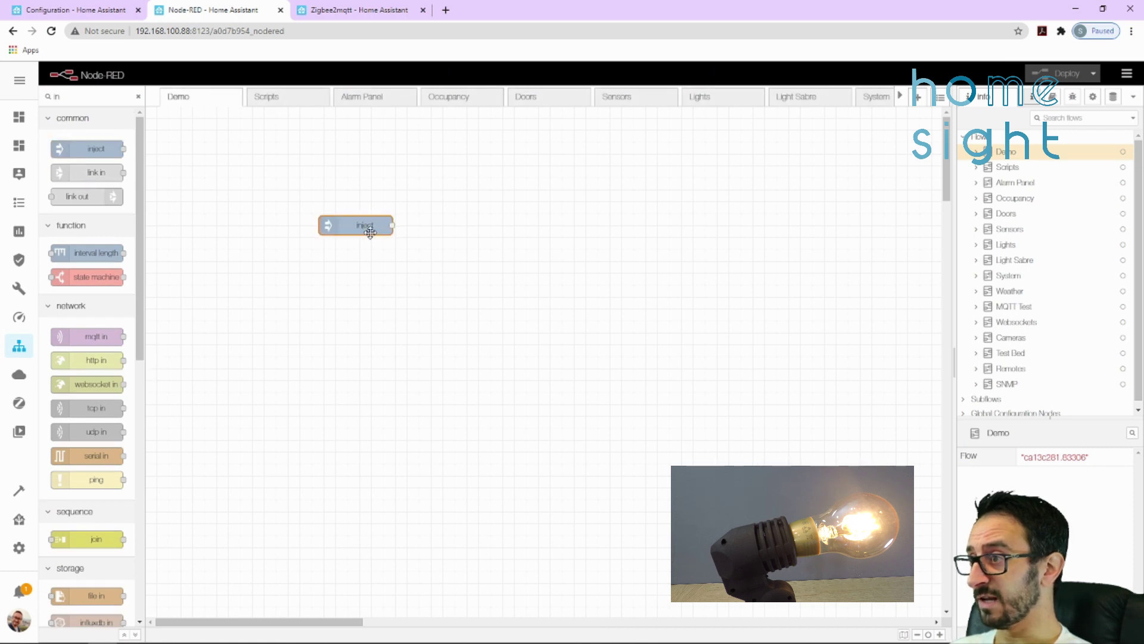
left_click(138, 96)
type("call")
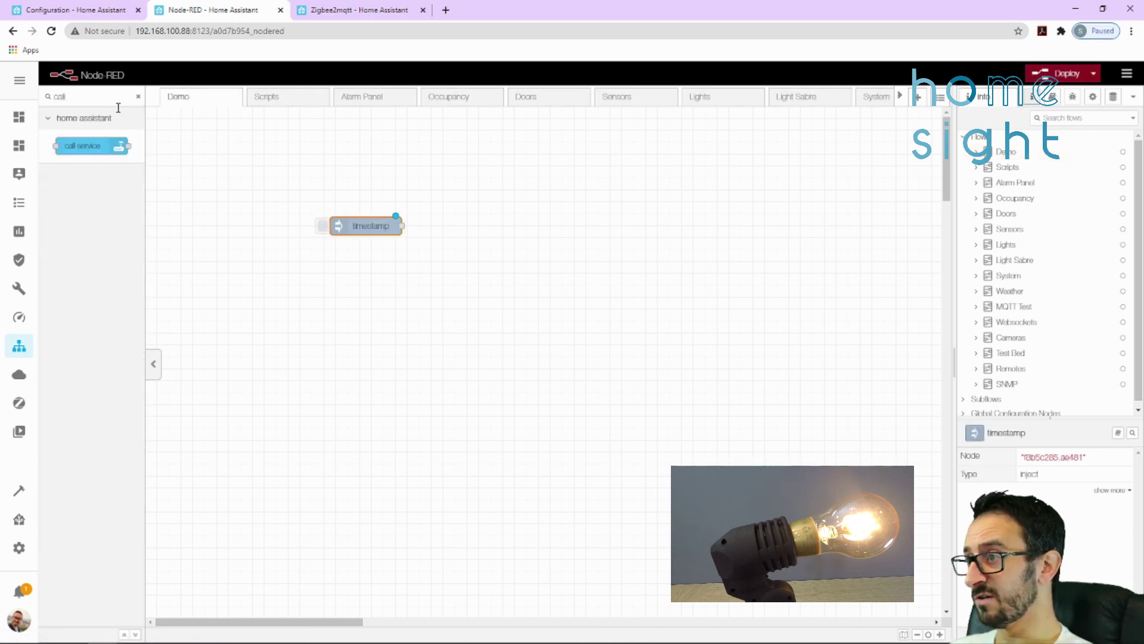
left_click_drag(113, 143, 565, 224)
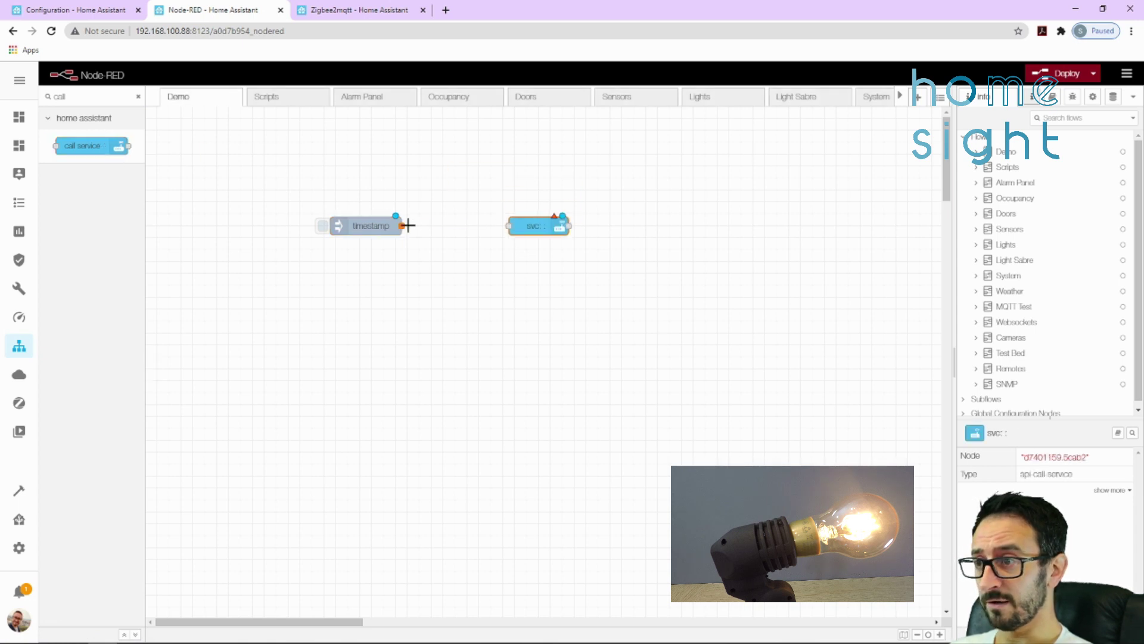
mouse_move(402, 226)
left_mouse_down()
mouse_move(509, 225)
mouse_move(475, 225)
left_mouse_up()
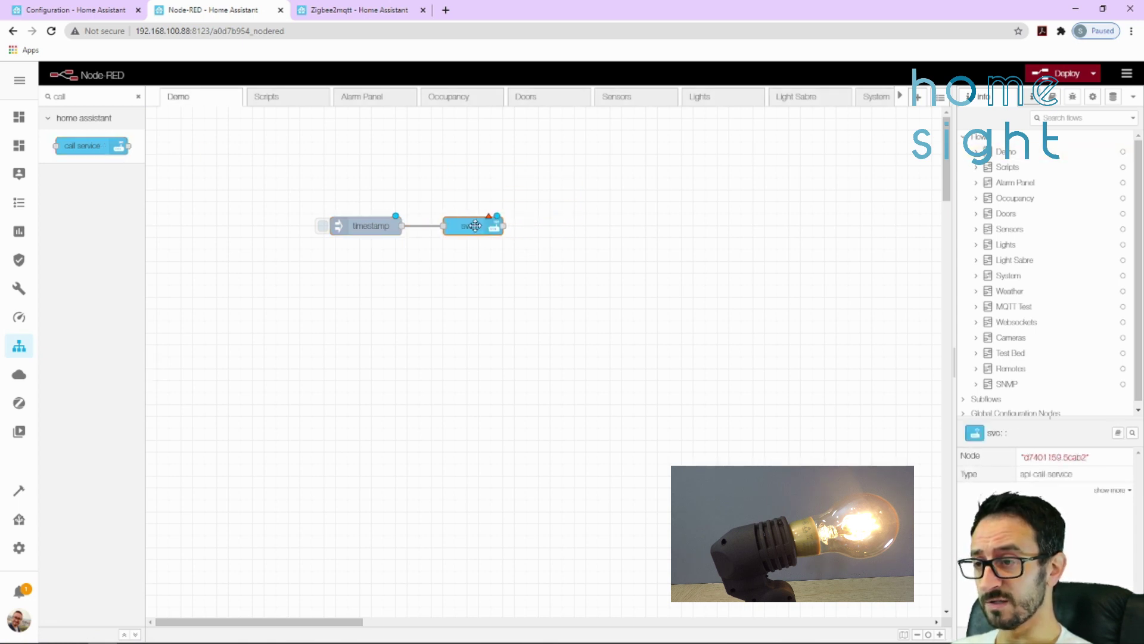
Configure the call service node with domain light, service toggle, entity light.bedroom_1_light
double_click(474, 225)
left_click(749, 238)
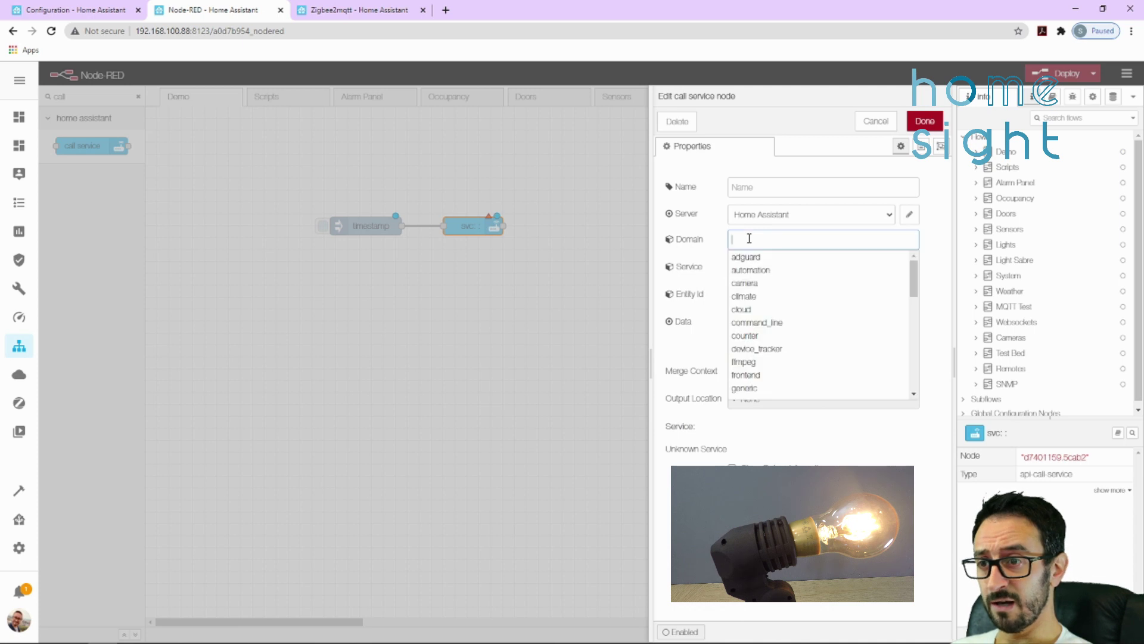
type("light")
left_click(749, 257)
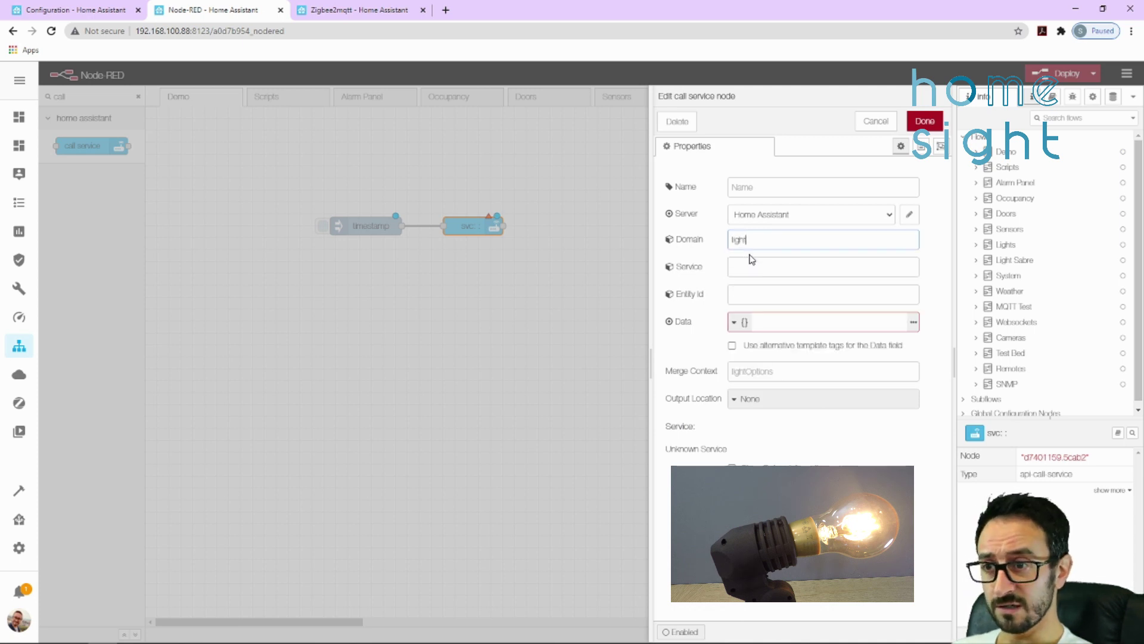
left_click(767, 267)
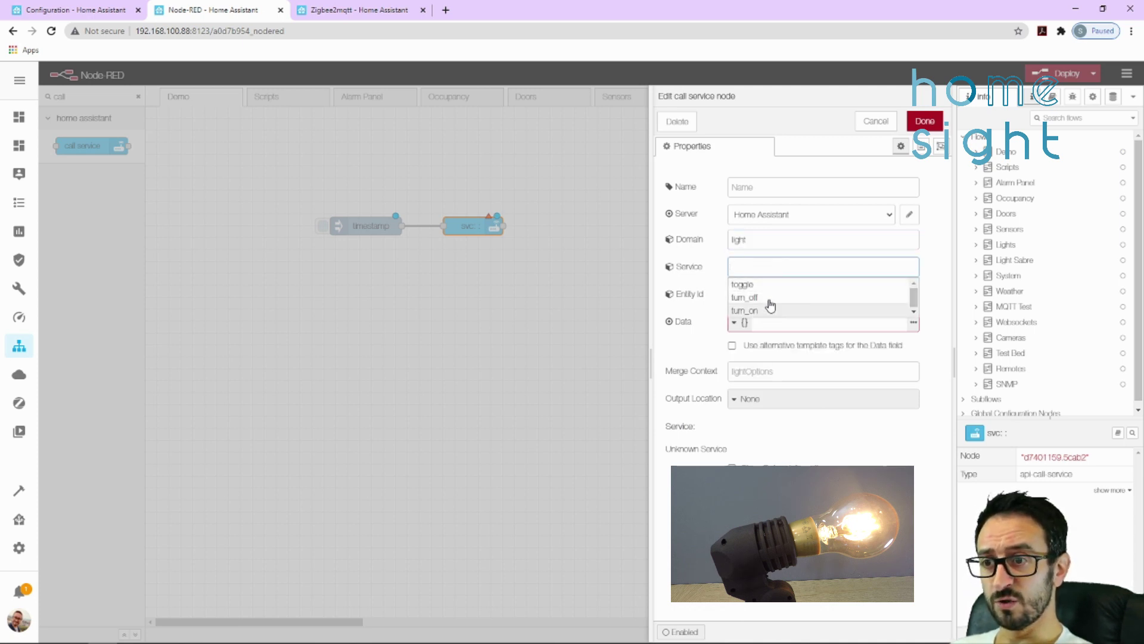
left_click(773, 284)
left_click(769, 292)
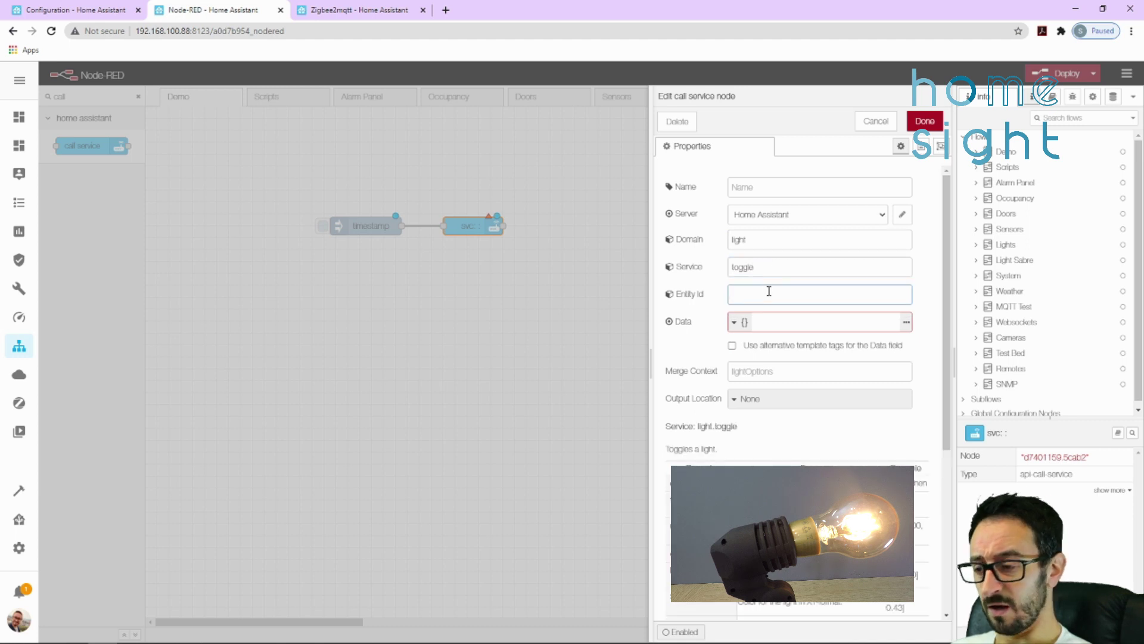
type("ligh")
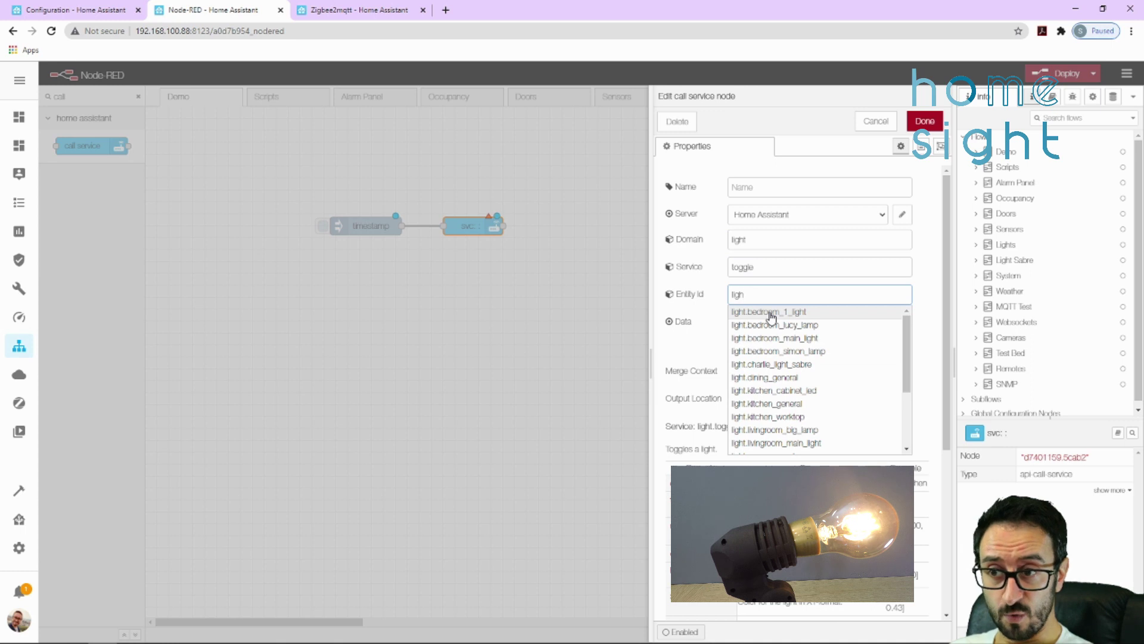
left_click(770, 313)
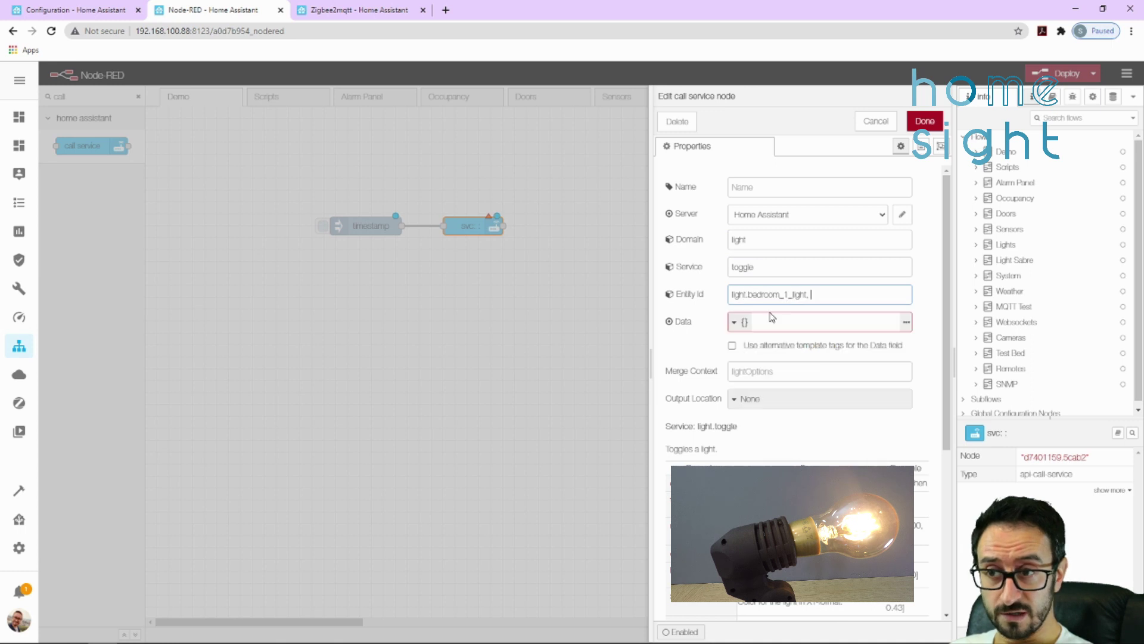
left_click(923, 122)
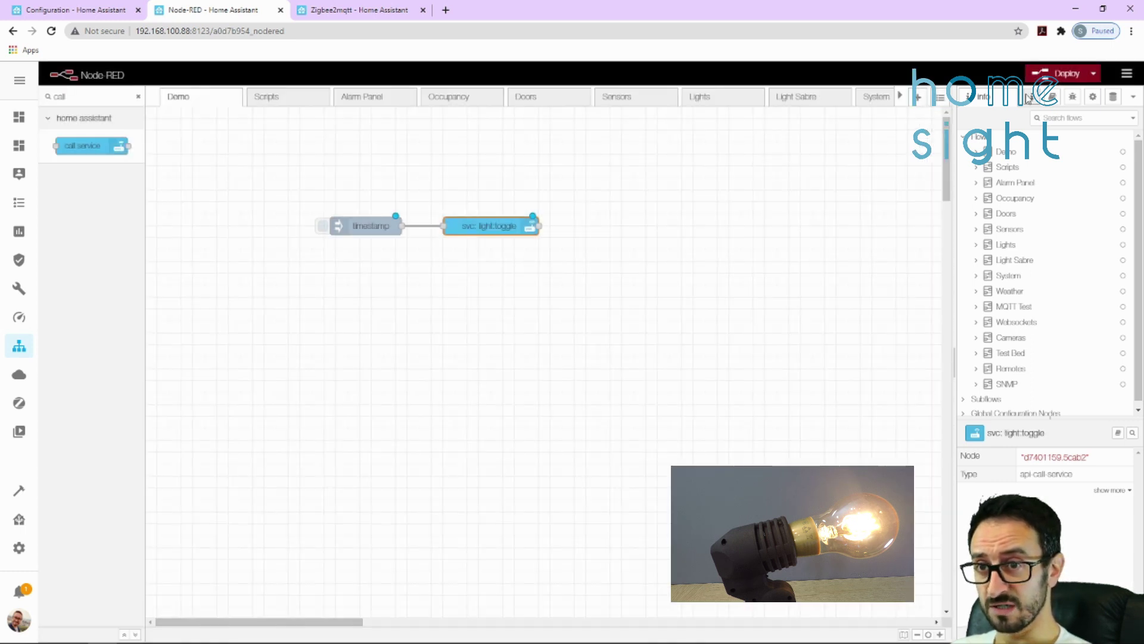
Deploy the flow and inject the timestamp several times to toggle the bedroom light
left_click(1065, 78)
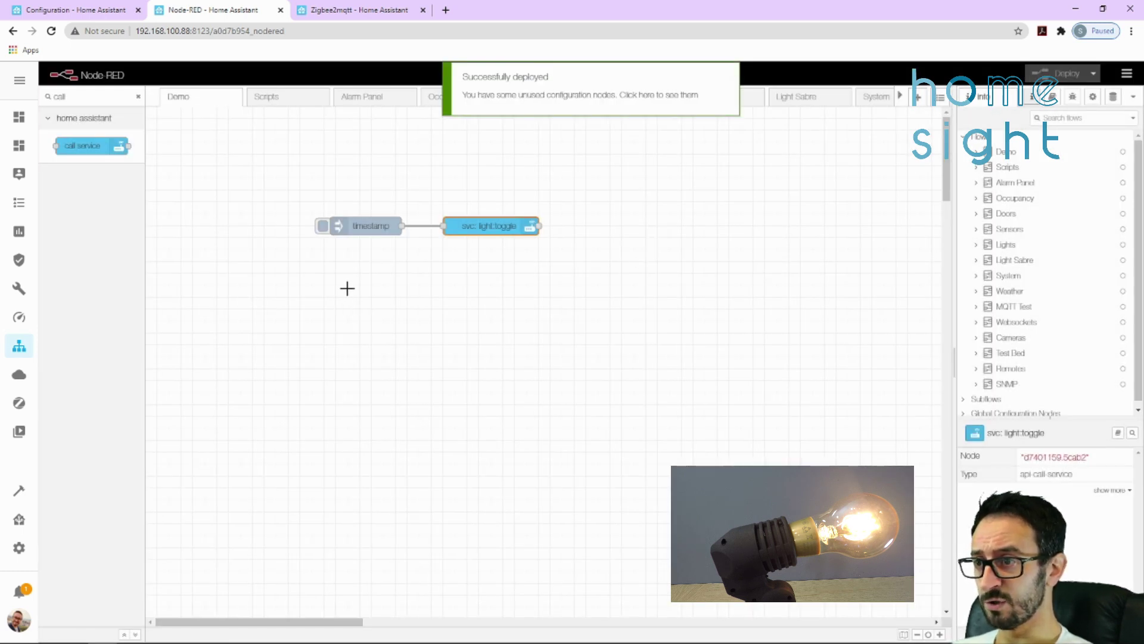
left_click(323, 226)
left_click(322, 226)
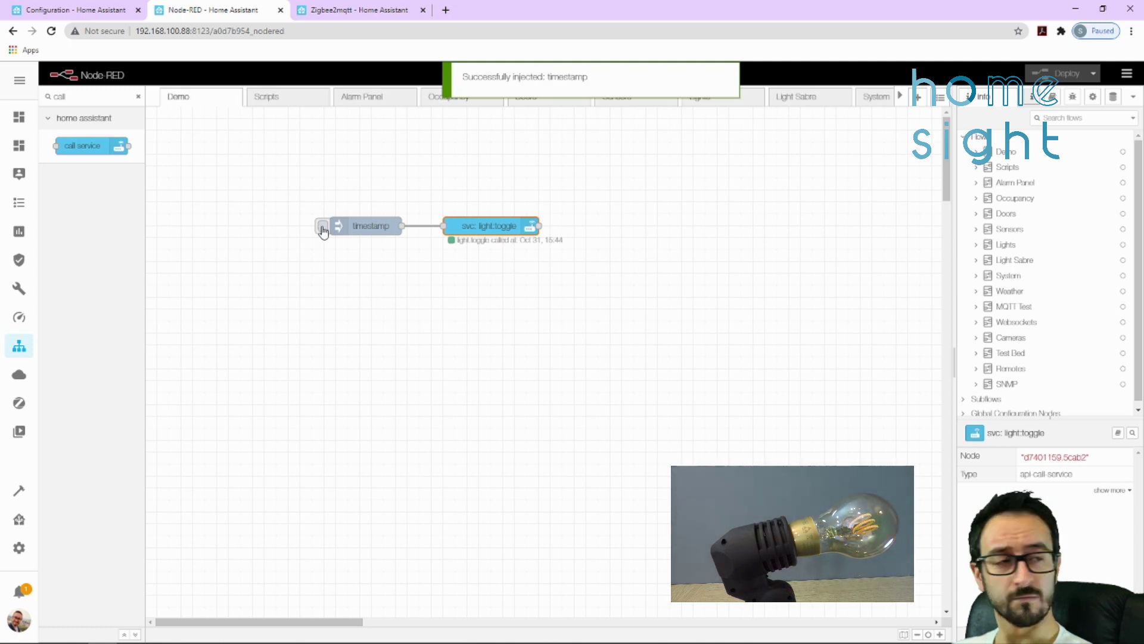
left_click(322, 227)
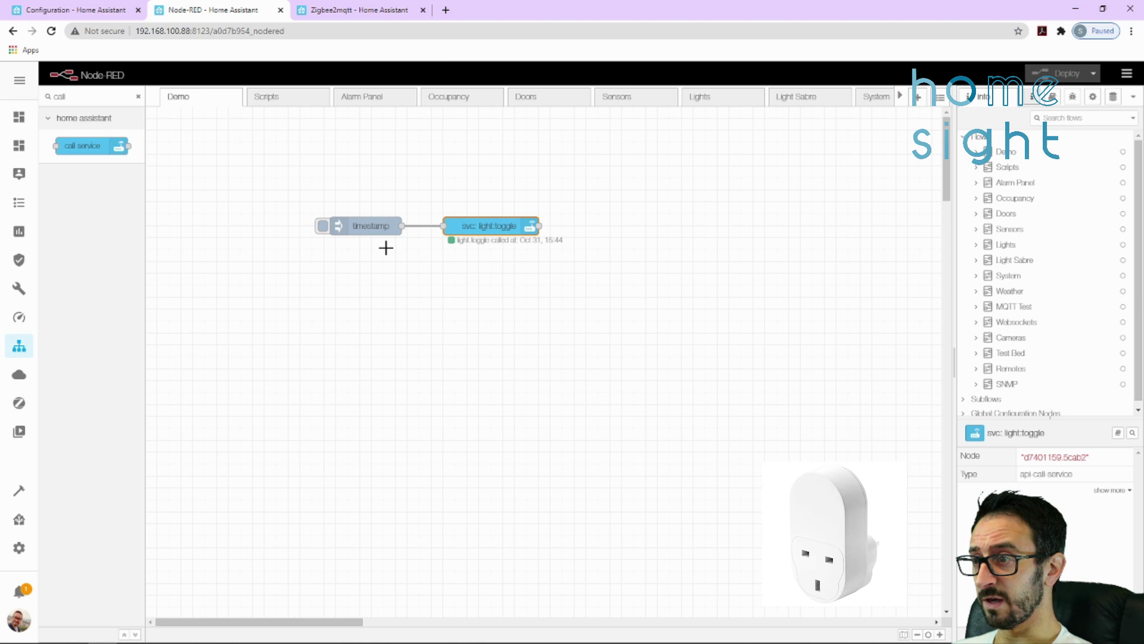
Copy the inject and light.toggle node pair and paste it just below the original
left_click_drag(589, 196, 274, 323)
key("ctrl+c")
key("ctrl+v")
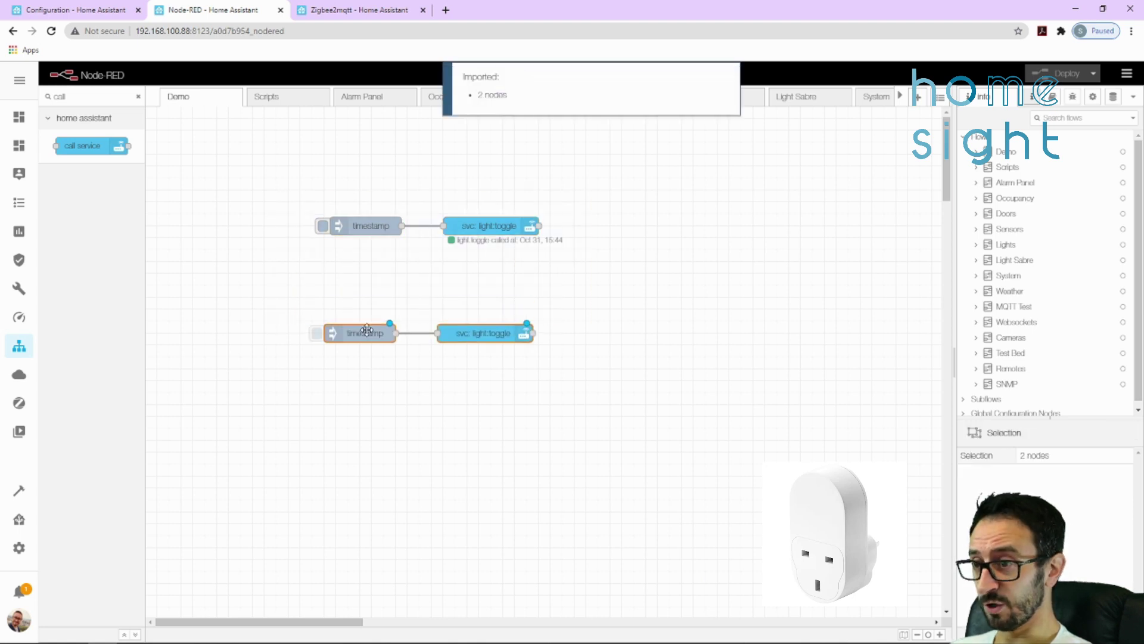
left_click(381, 301)
left_click_drag(388, 292, 376, 292)
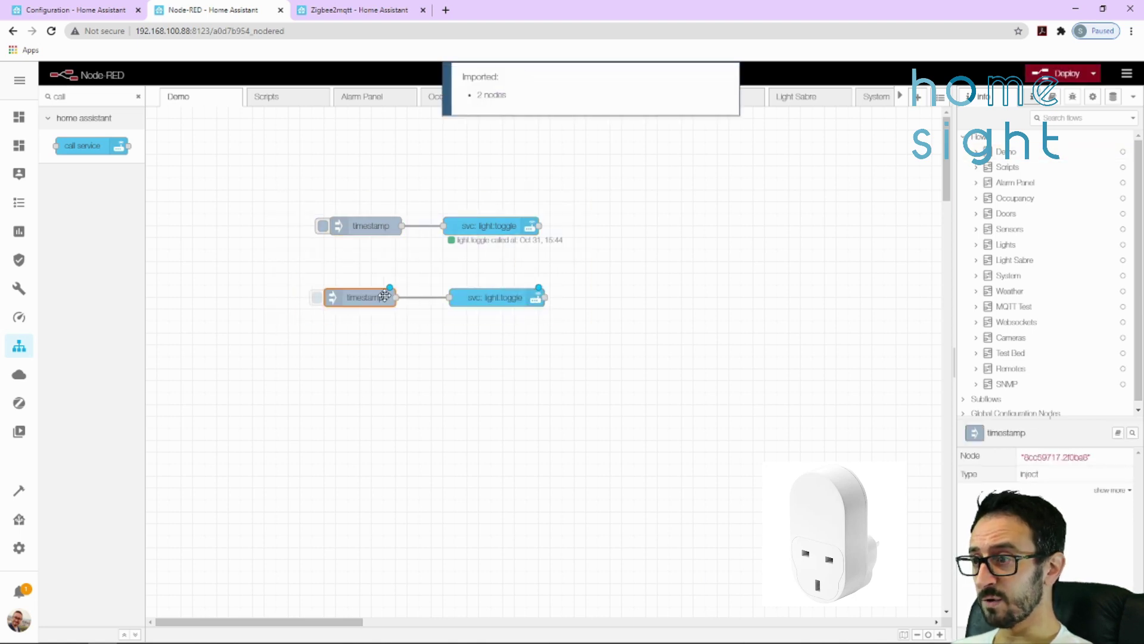
left_click_drag(489, 298, 483, 298)
Retarget the copied node to switch.toggle on switch.plug_1_switch, deploy, and inject once to toggle the plug
double_click(482, 298)
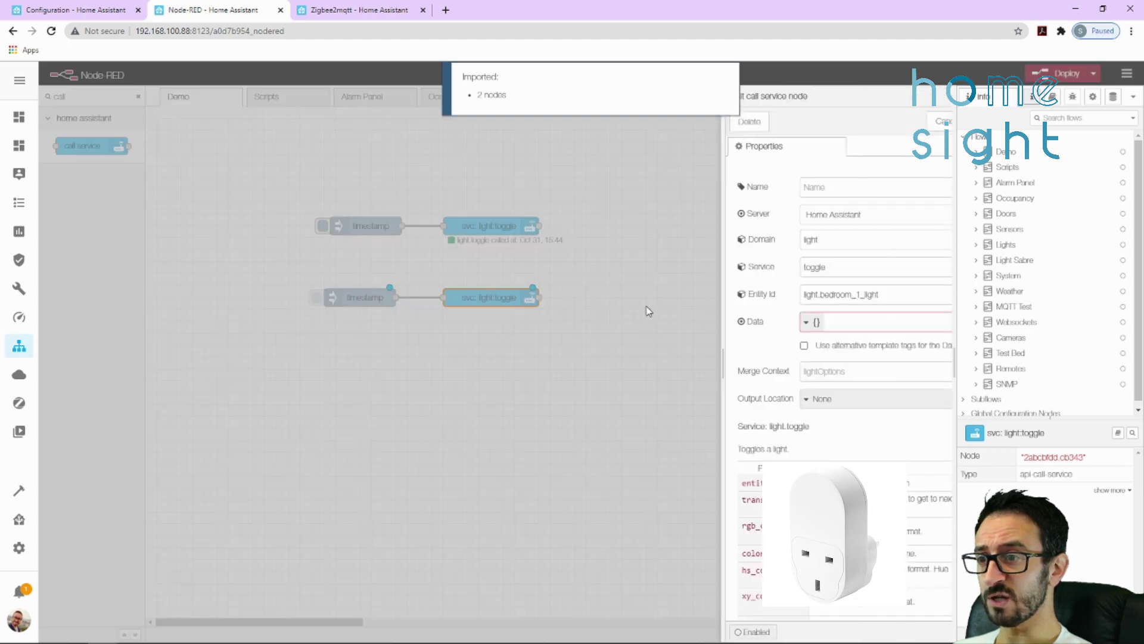
left_click(668, 242)
type("sw")
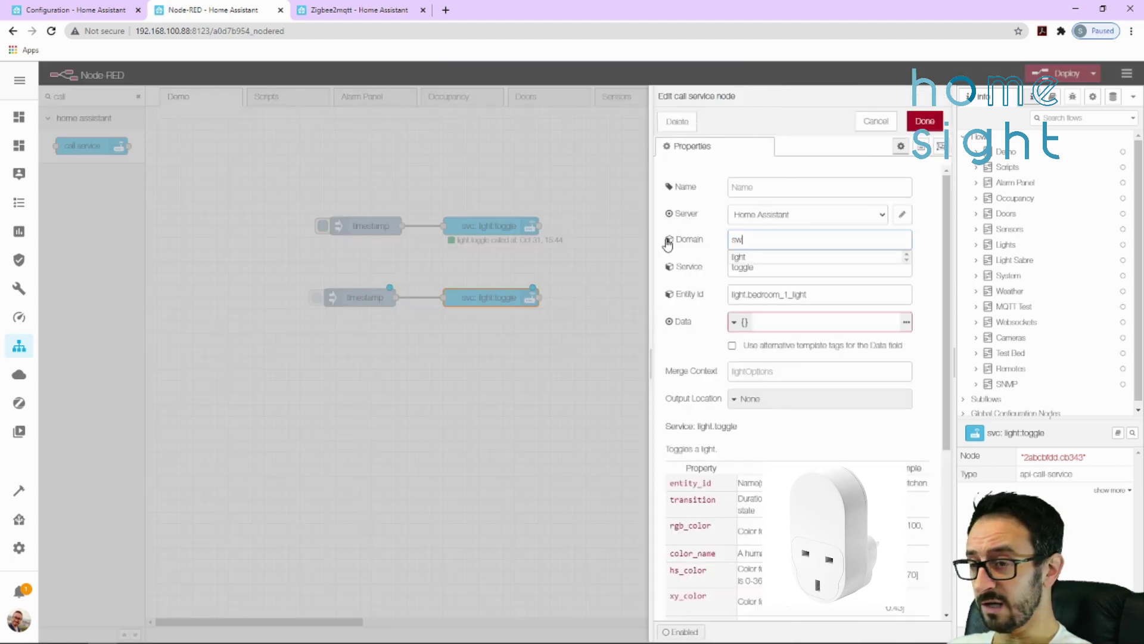
type("itch")
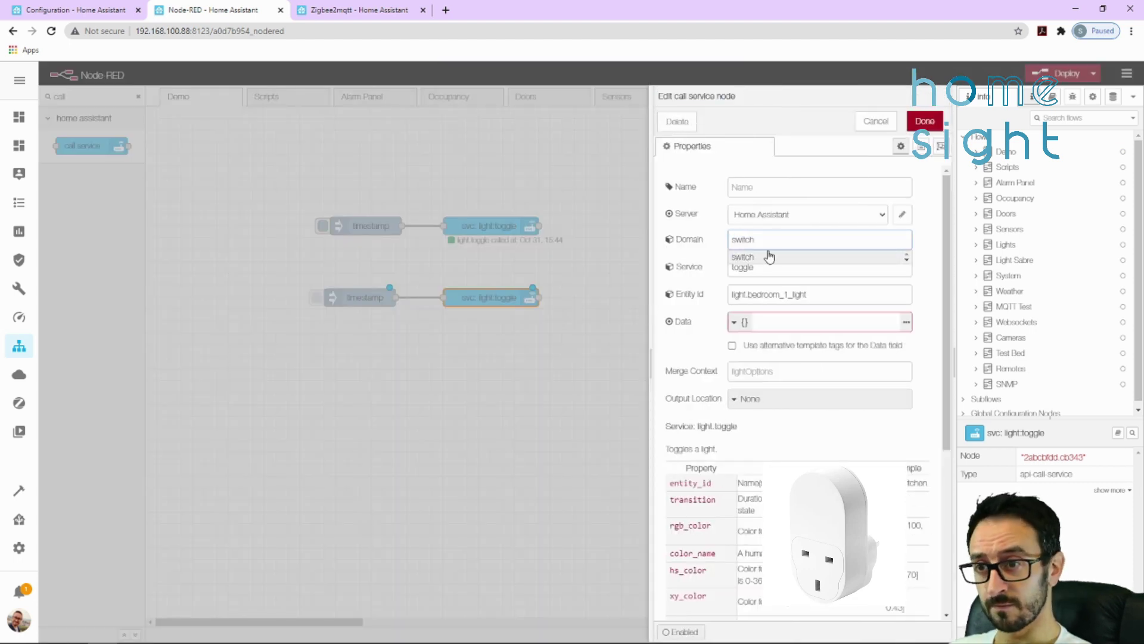
left_click(769, 256)
left_click(777, 266)
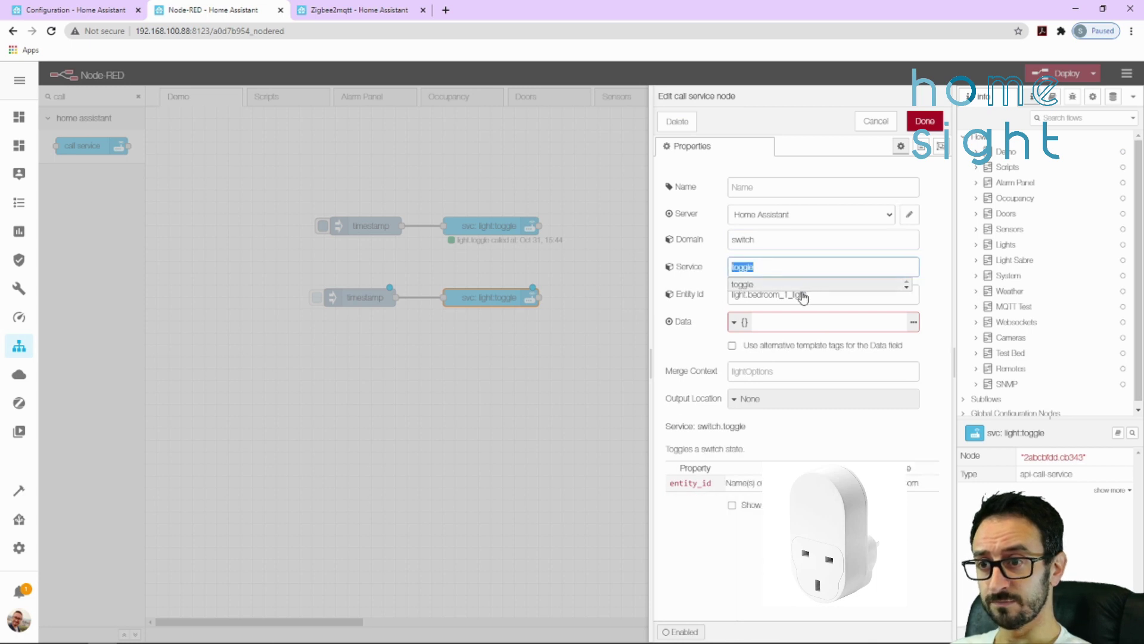
triple_click(830, 296)
type("switch.pl")
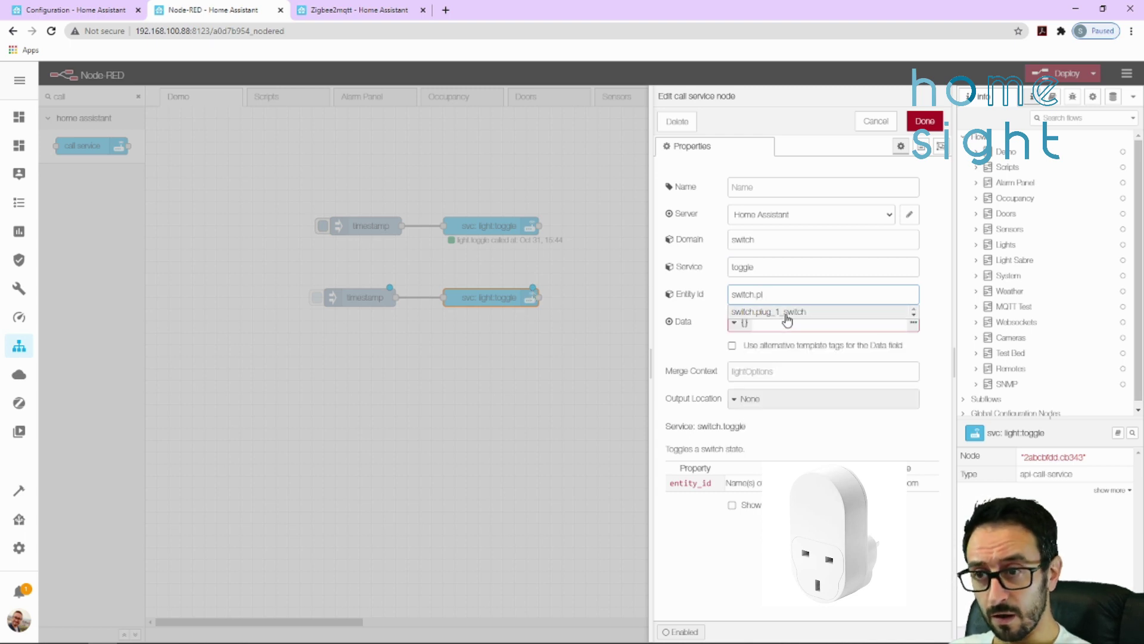
left_click(788, 313)
left_click(925, 121)
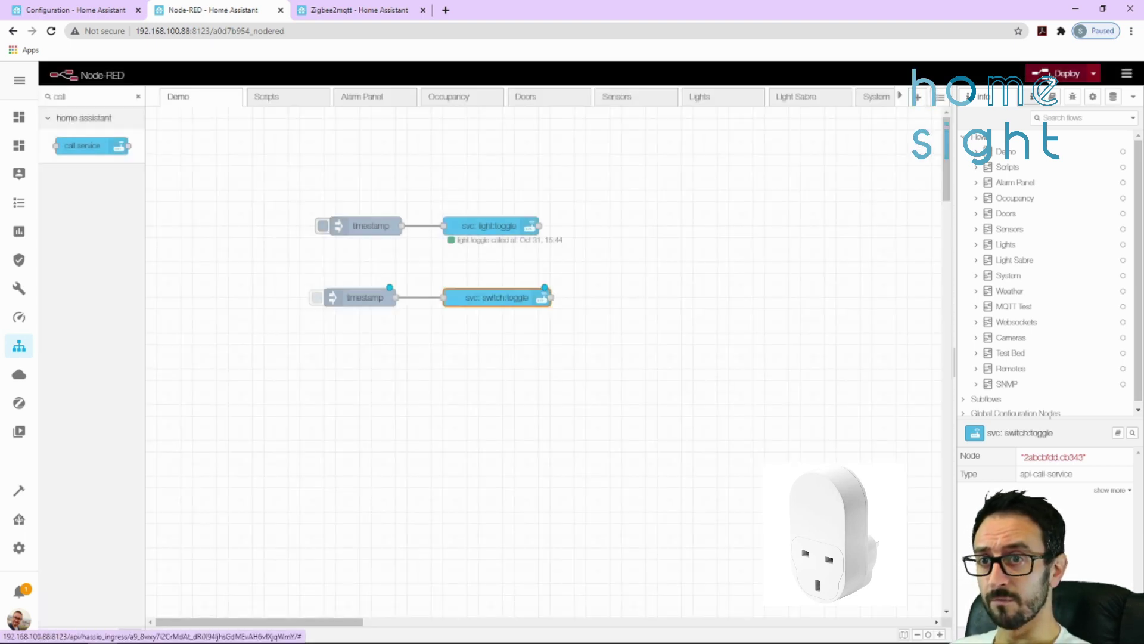
key("ctrl+d")
left_click(317, 298)
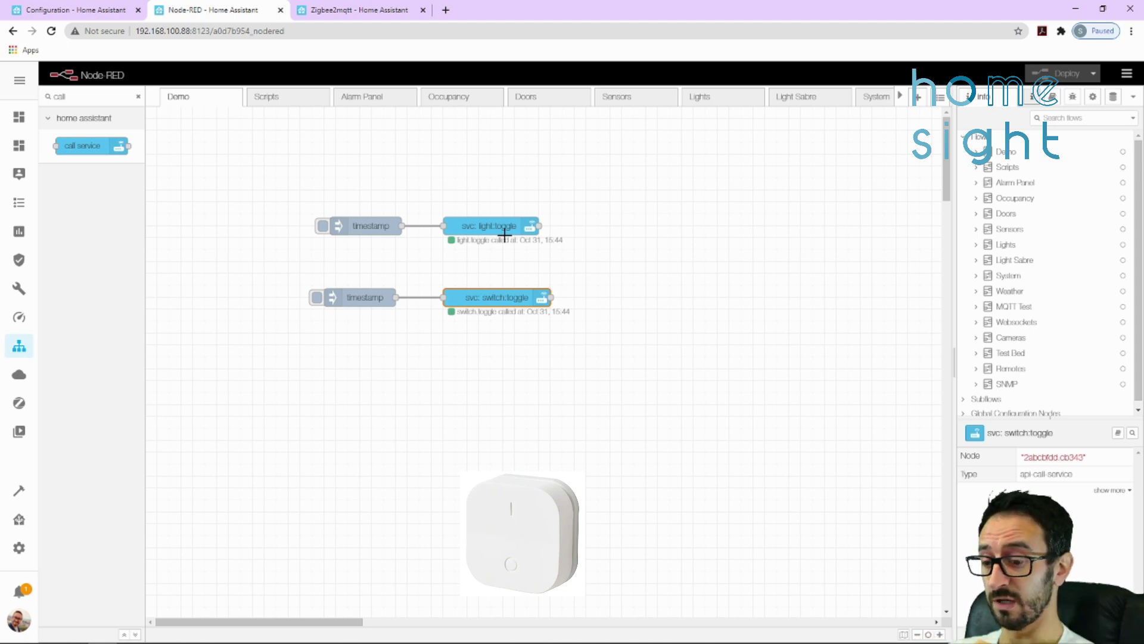
Add an events: state node to the Demo flow watching the remote's sensor.dm1_action entity
left_click(138, 96)
left_click_drag(90, 173, 383, 180)
double_click(411, 180)
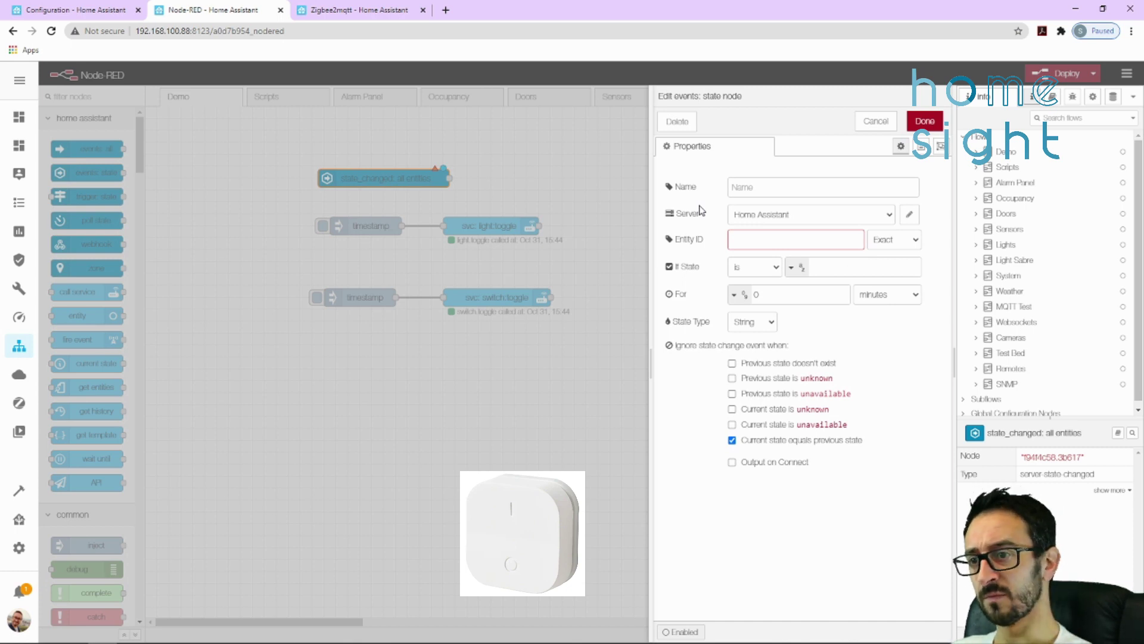
type("dm1")
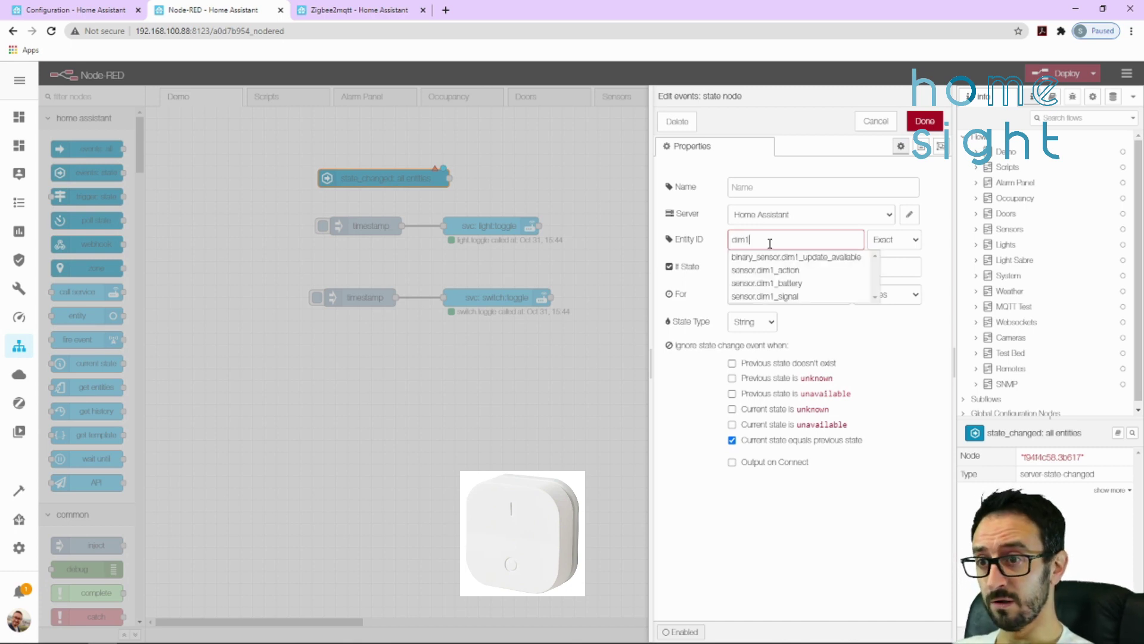
left_click(778, 272)
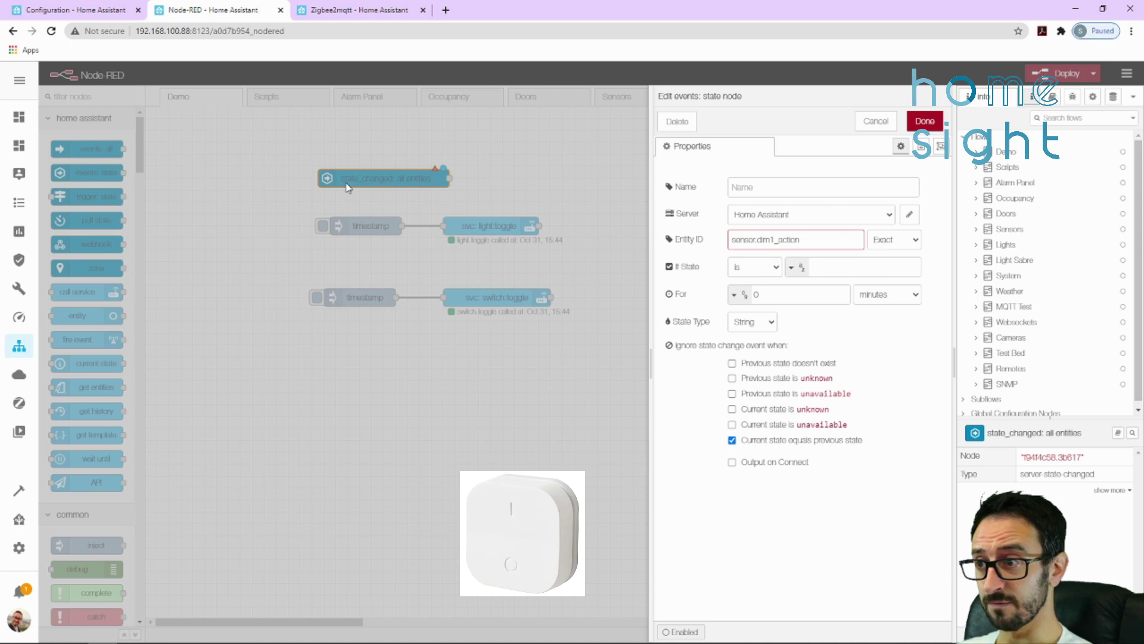
key("ctrl+Return")
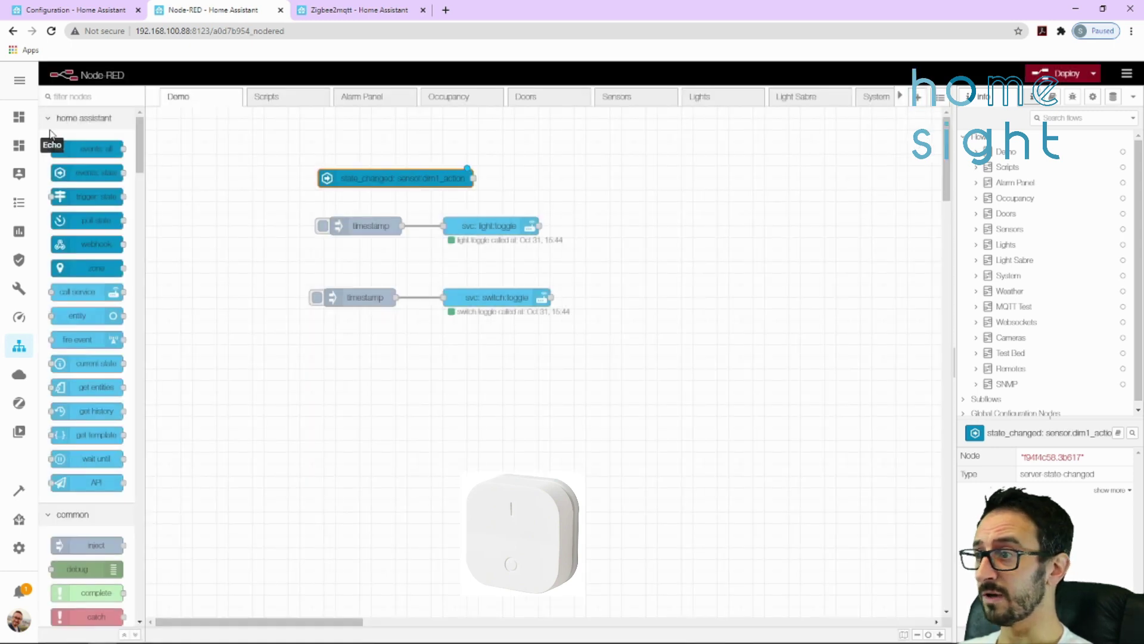
Add a debug node from the palette to the right of the state node
left_click(89, 96)
type("debug")
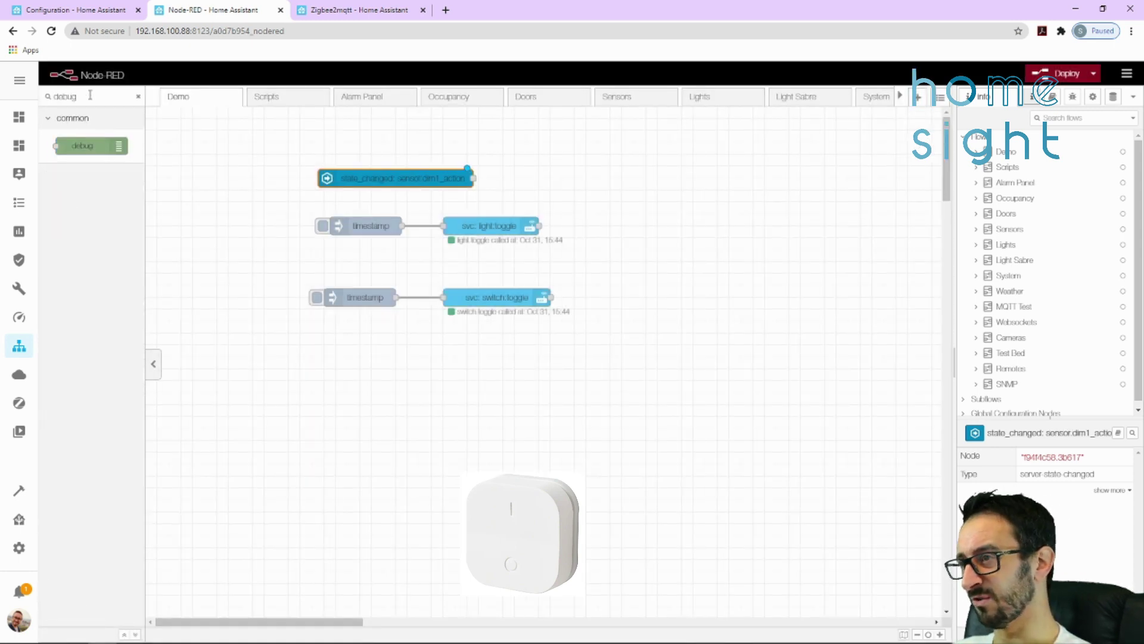
left_click_drag(113, 145, 574, 175)
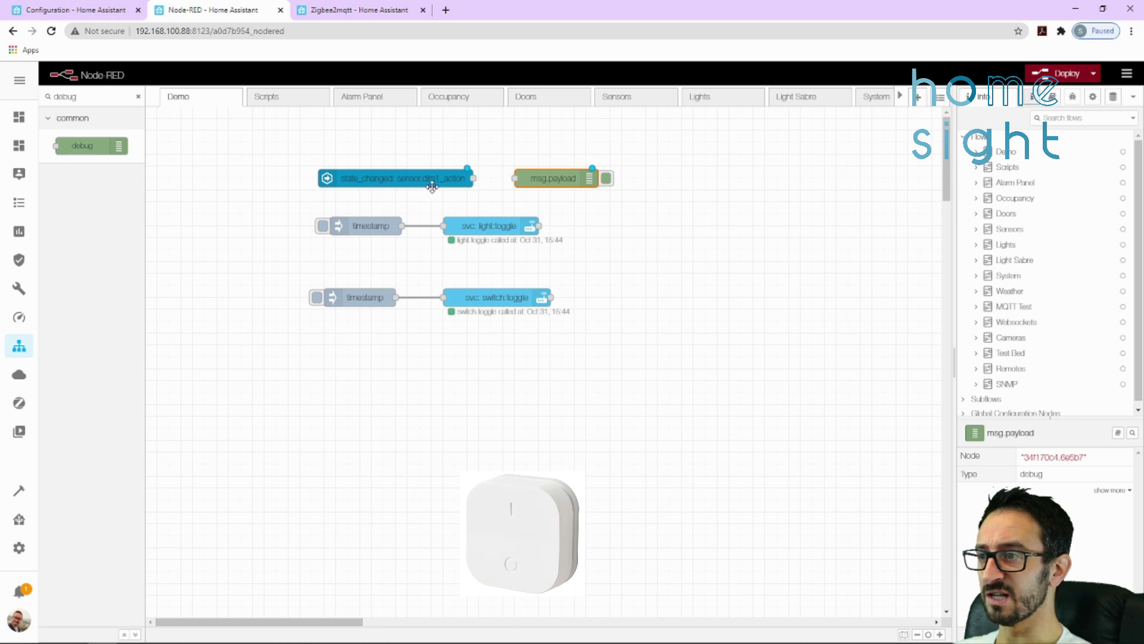
Clear the debug sidebar, filter it to the current flow, wire state to debug, and deploy
left_click(1072, 97)
left_click(1123, 118)
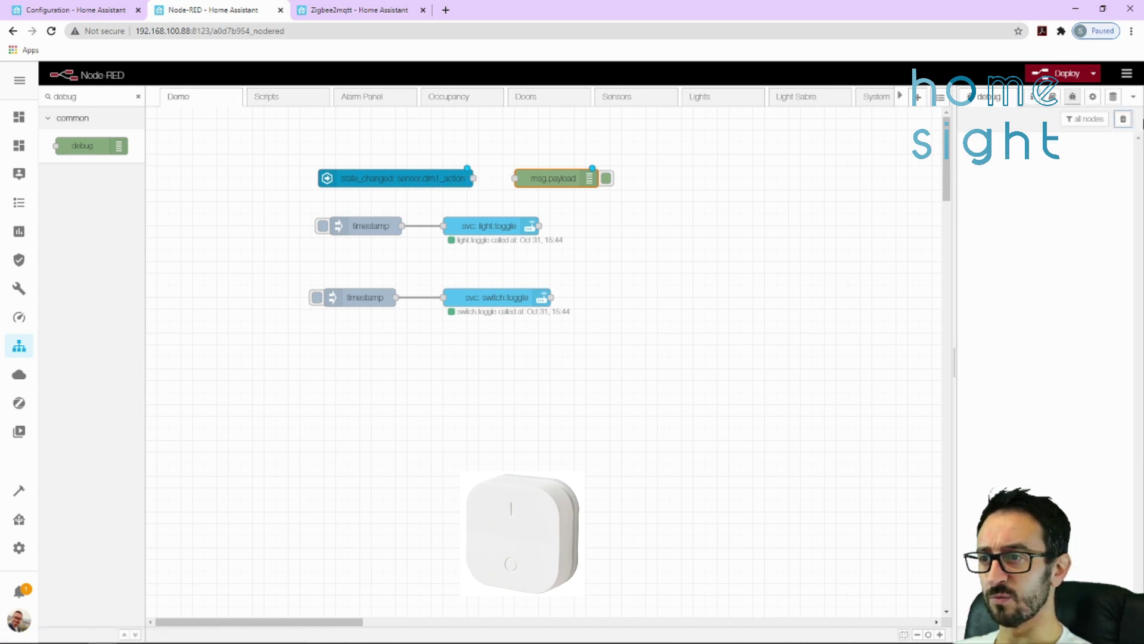
left_click(1086, 118)
left_click(1104, 150)
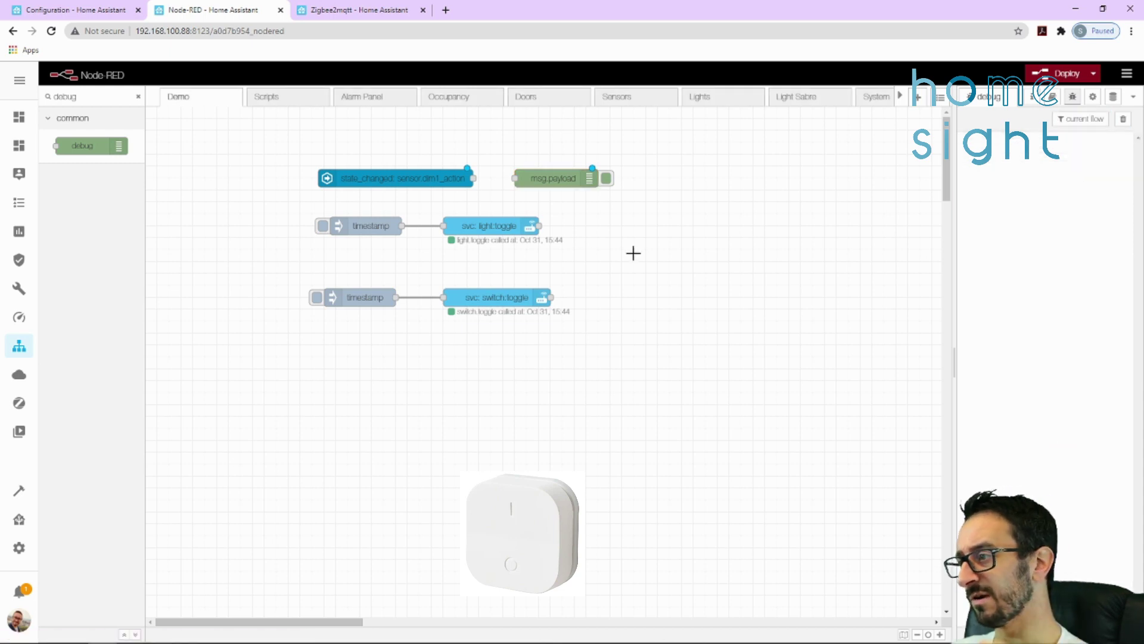
left_click_drag(473, 178, 515, 179)
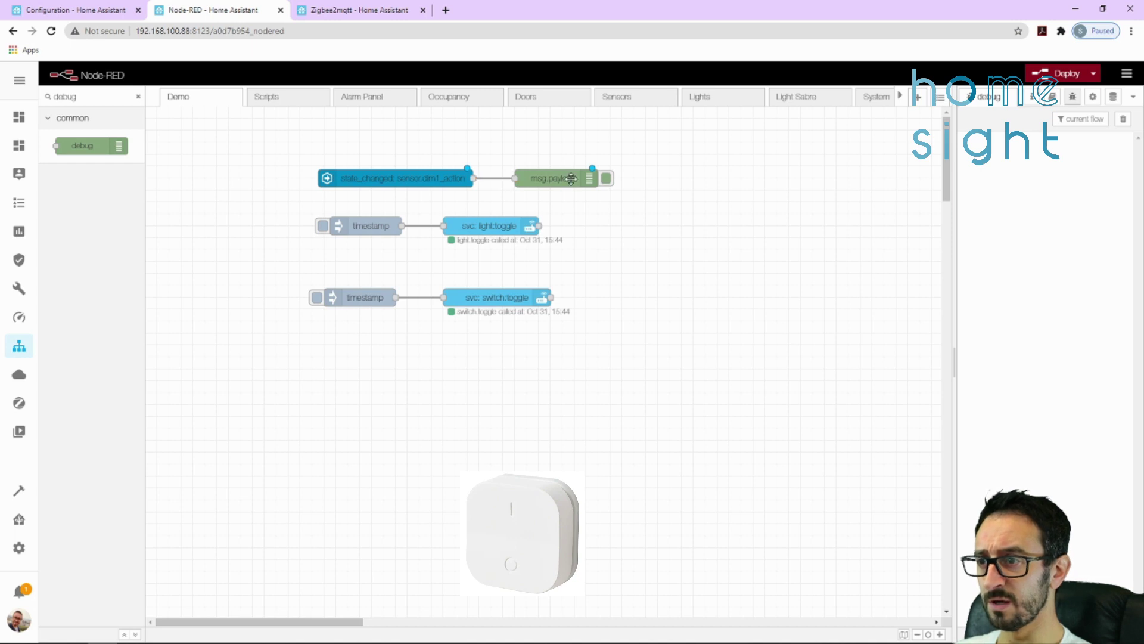
left_click(1062, 76)
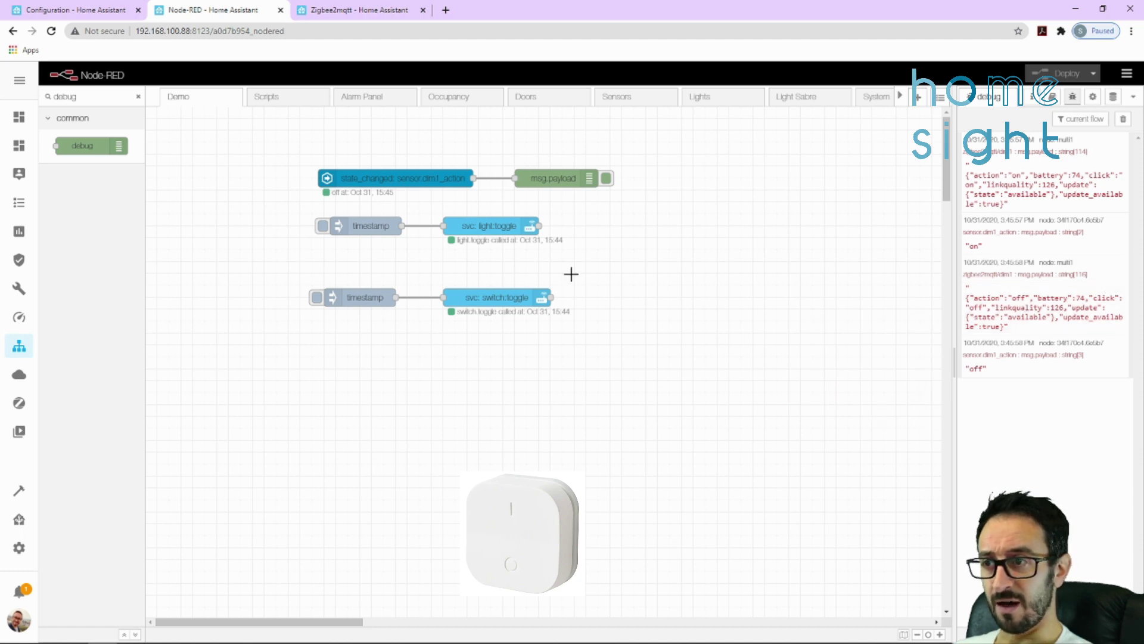
Insert a switch node between the state node and the msg.payload debug node
mouse_move(940, 129)
left_mouse_down()
mouse_move(941, 251)
mouse_move(940, 124)
left_mouse_up()
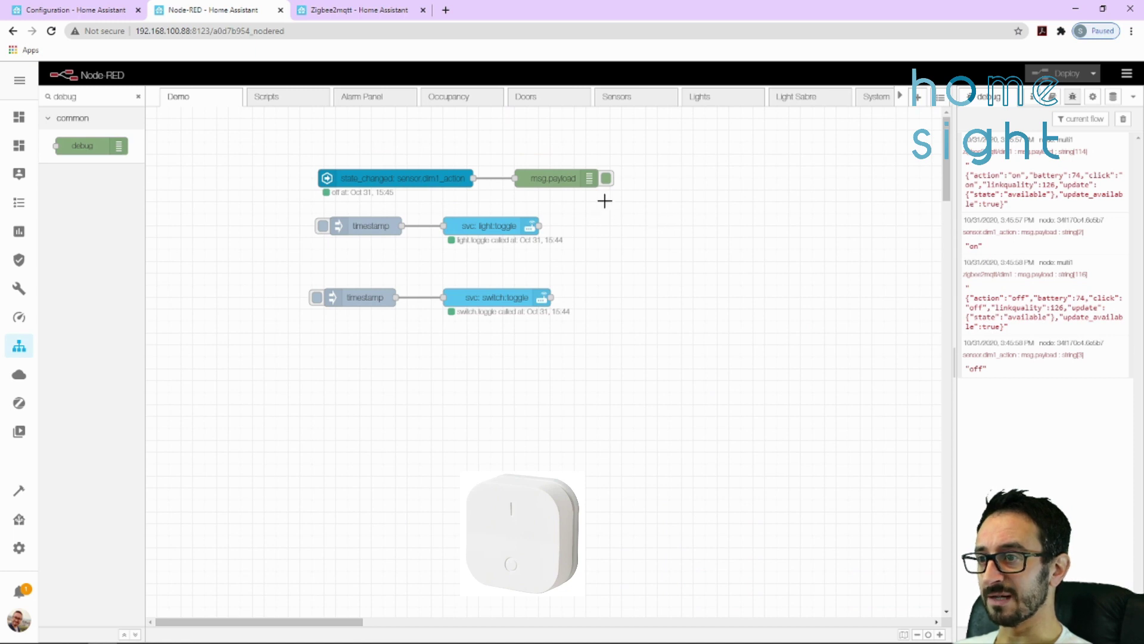
left_click(496, 182)
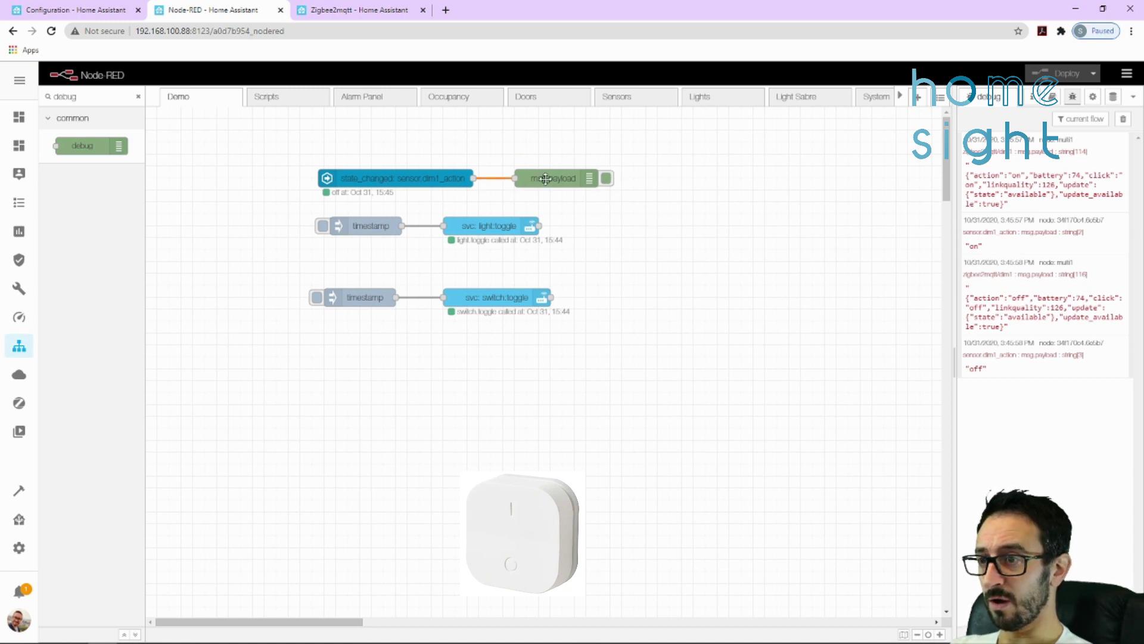
left_click_drag(422, 177, 381, 177)
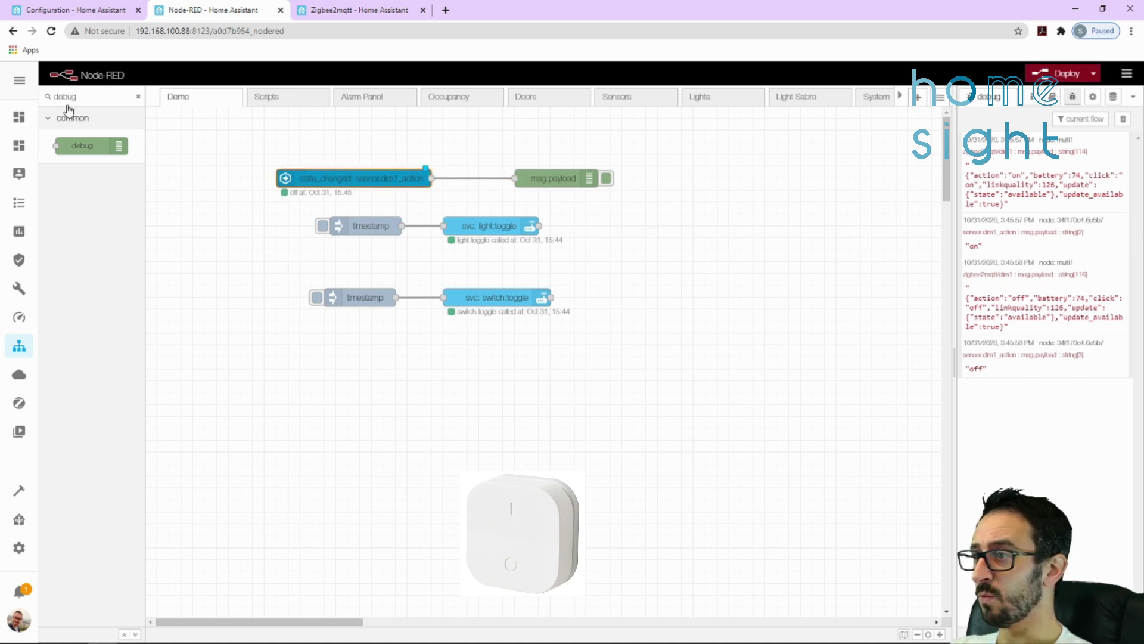
left_click(137, 96)
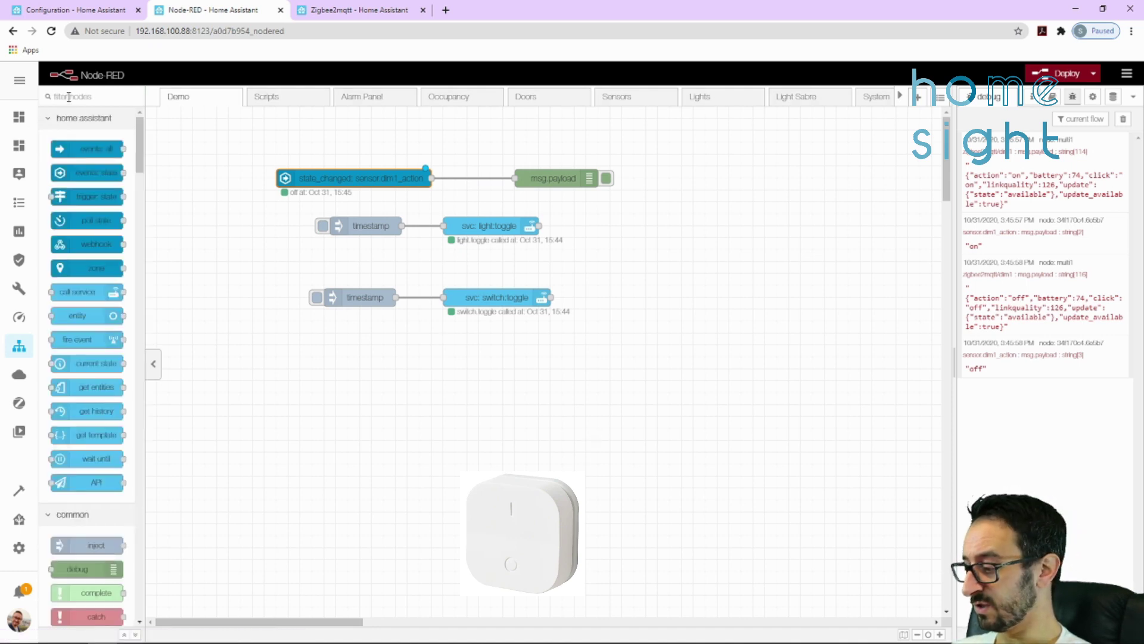
type("swi")
left_click_drag(88, 136, 578, 131)
left_click_drag(471, 178, 489, 177)
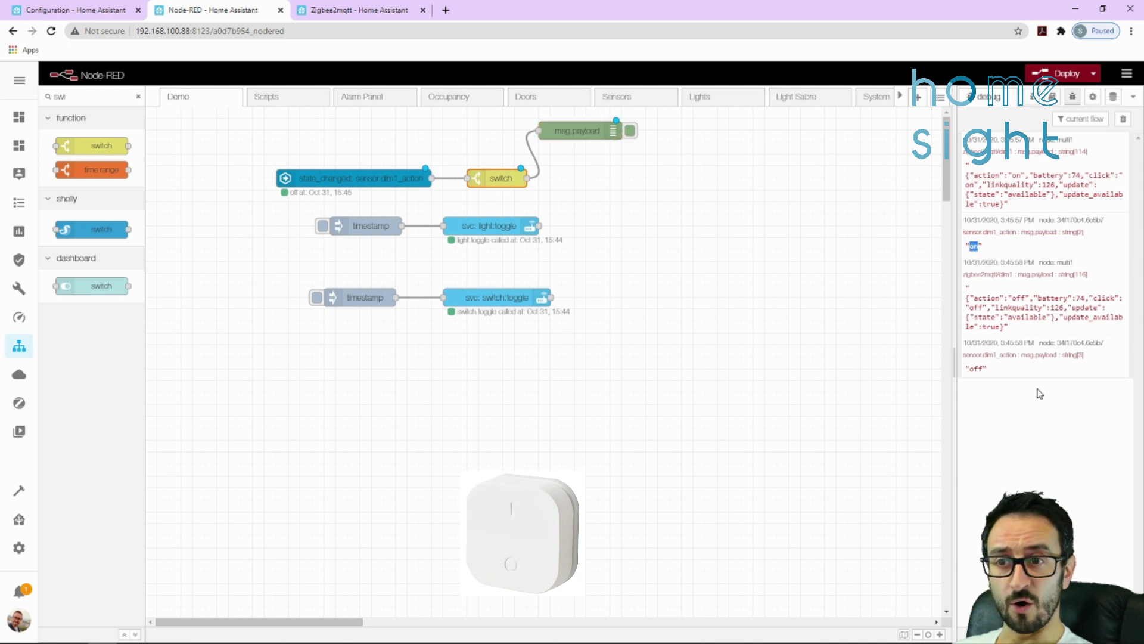
Highlight the off, brightness_move_up and brightness_move_down payloads in the debug log
left_click_drag(988, 370, 968, 370)
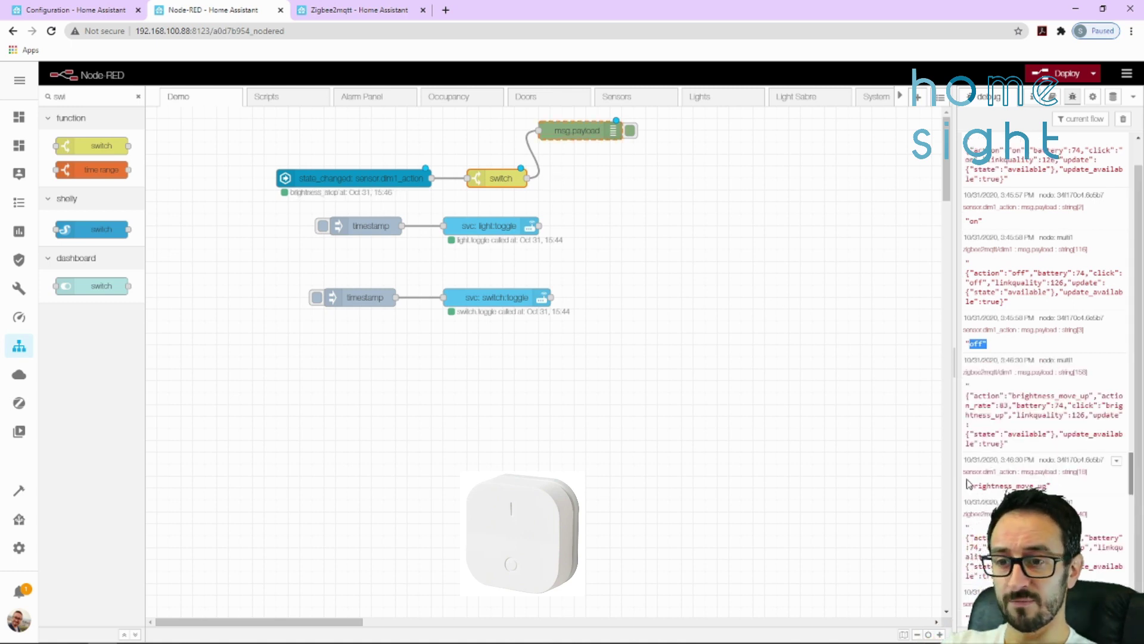
left_click_drag(1051, 486, 965, 486)
key("ctrl+c")
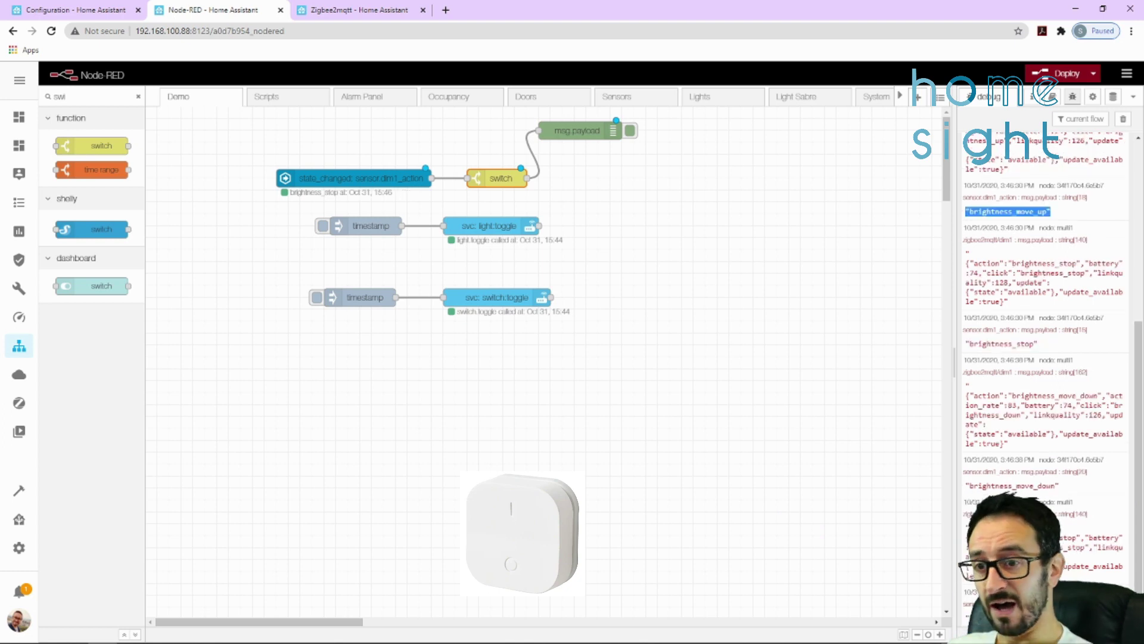
left_click_drag(1057, 484, 973, 486)
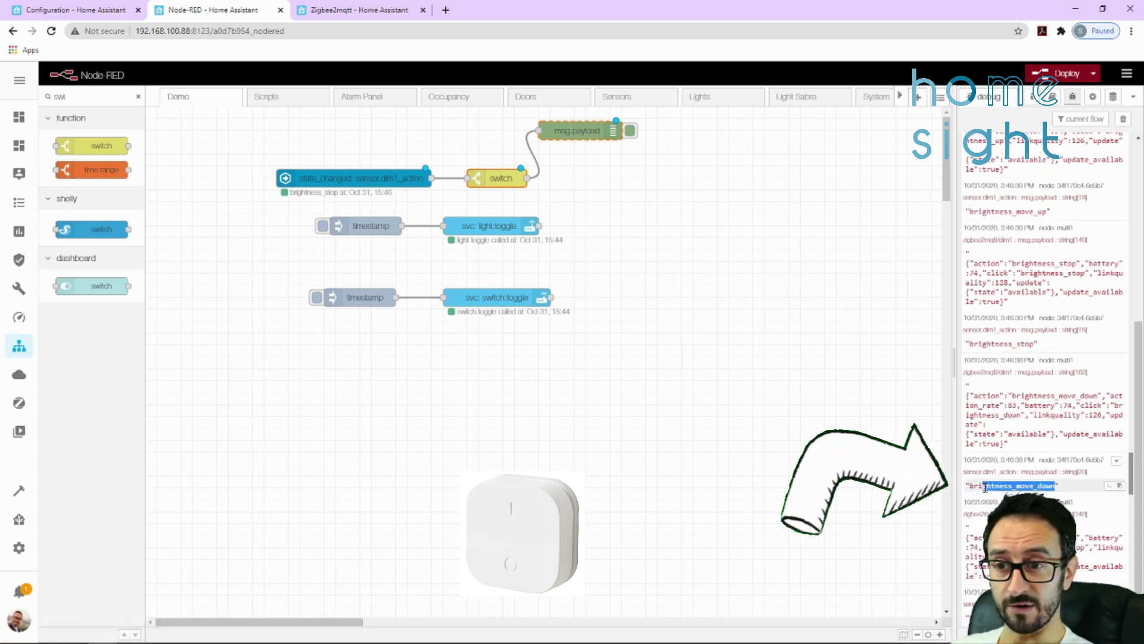
scroll(1061, 339, "up", 4)
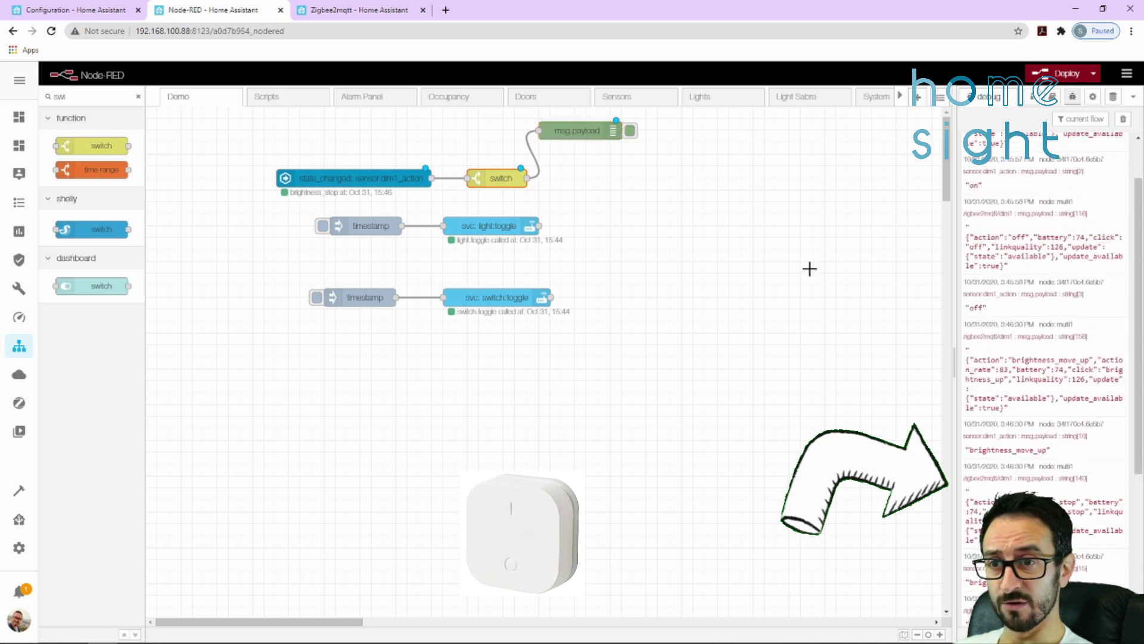
Give the switch node == rules on msg.payload for the values on and off
double_click(499, 176)
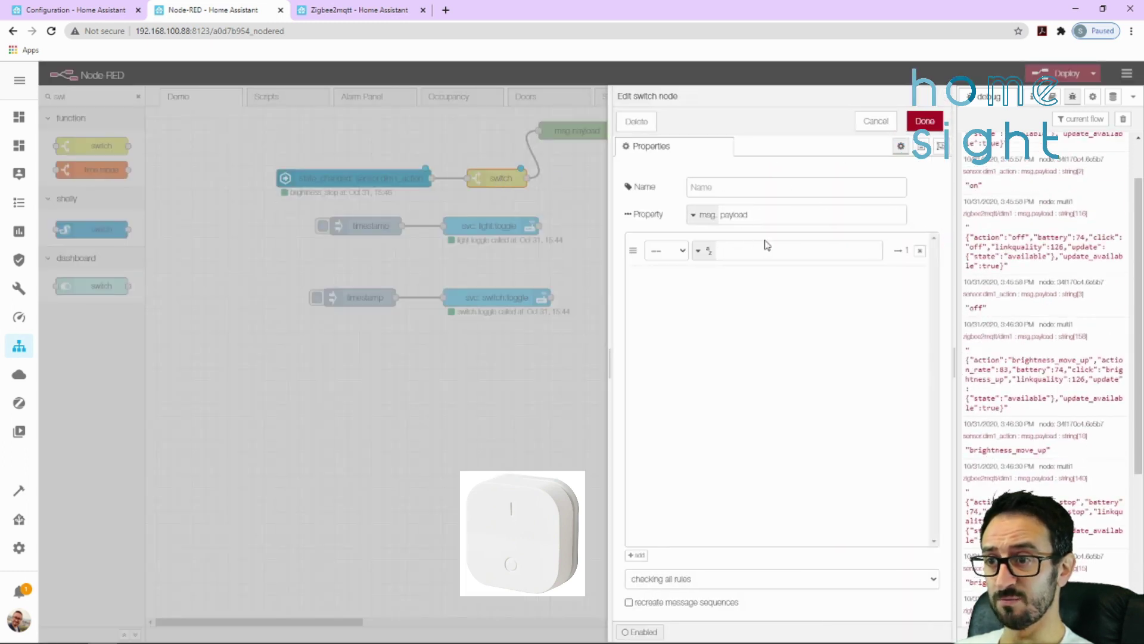
scroll(1044, 199, "up", 1)
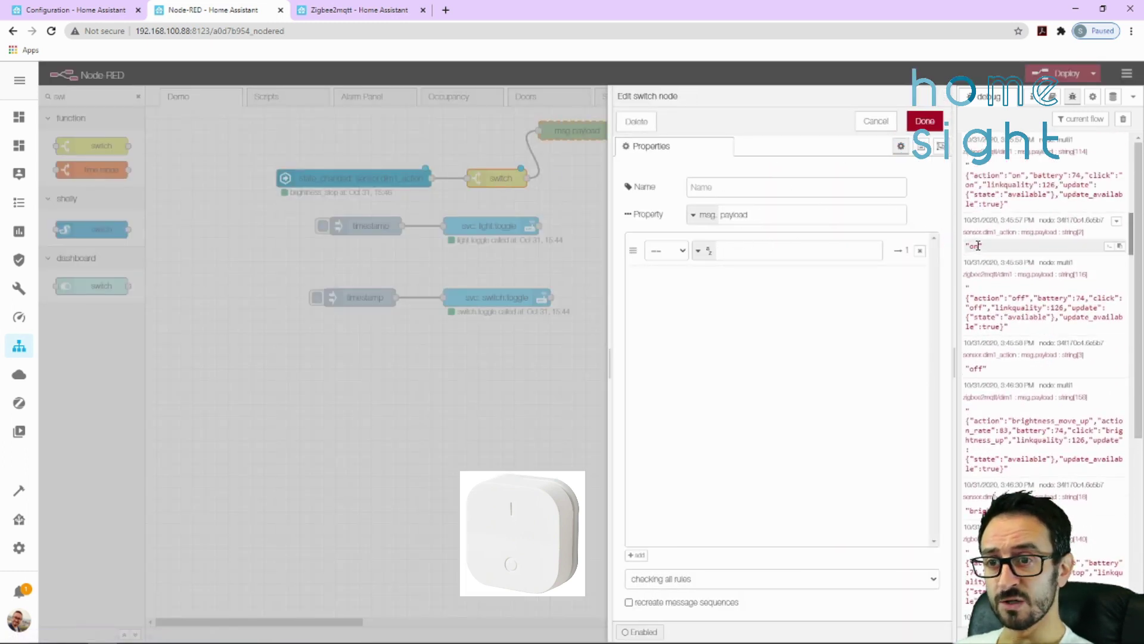
left_click(764, 253)
type("on")
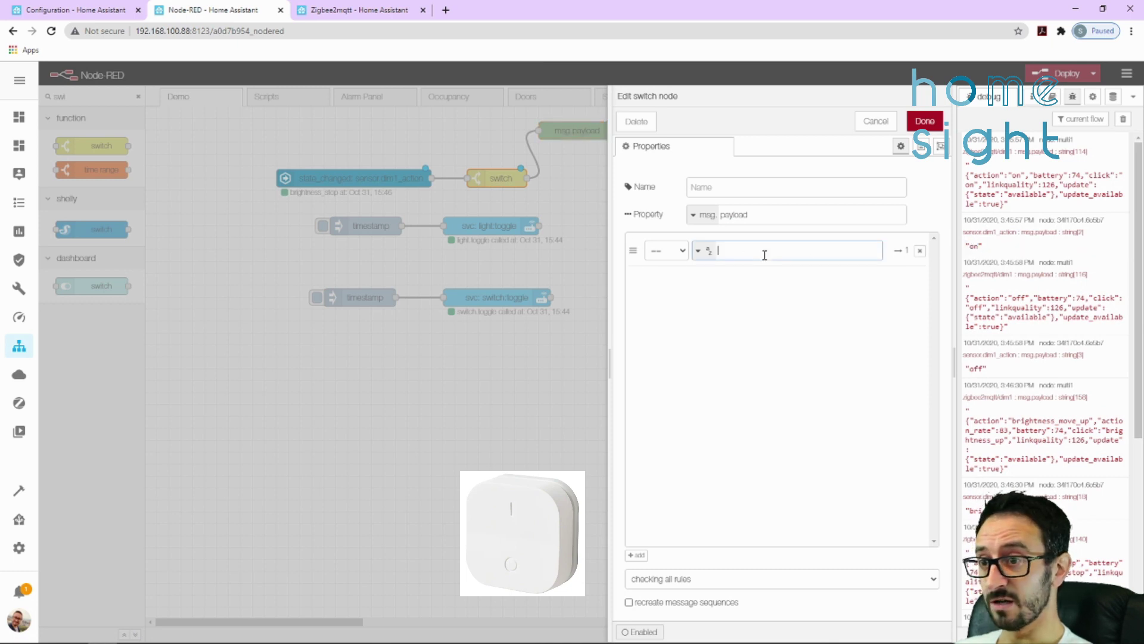
left_click(637, 555)
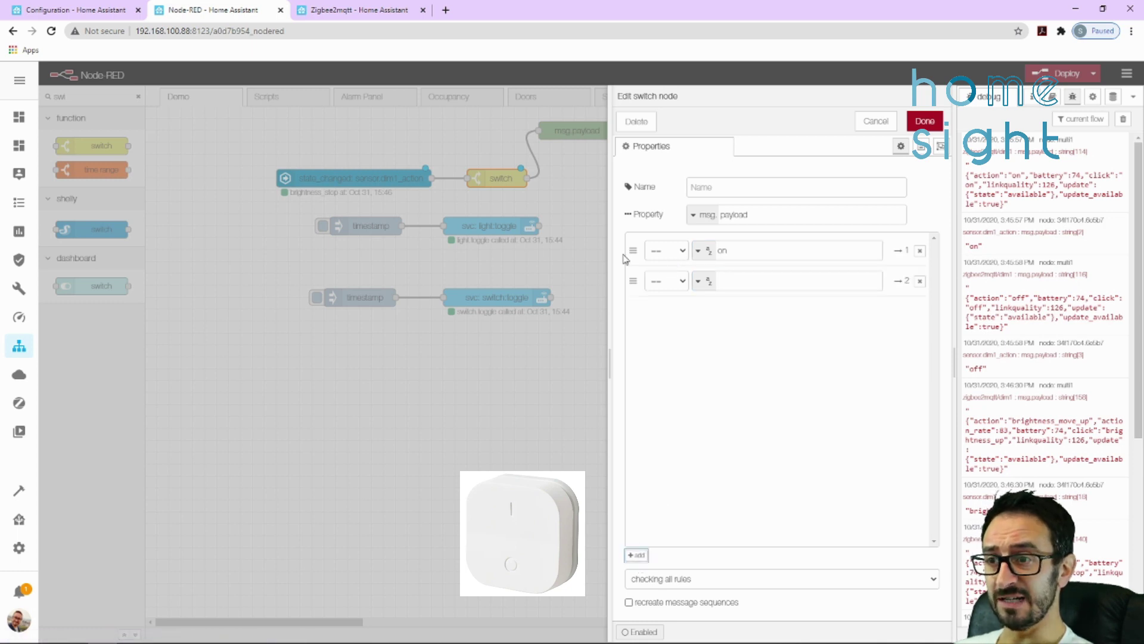
left_click(758, 283)
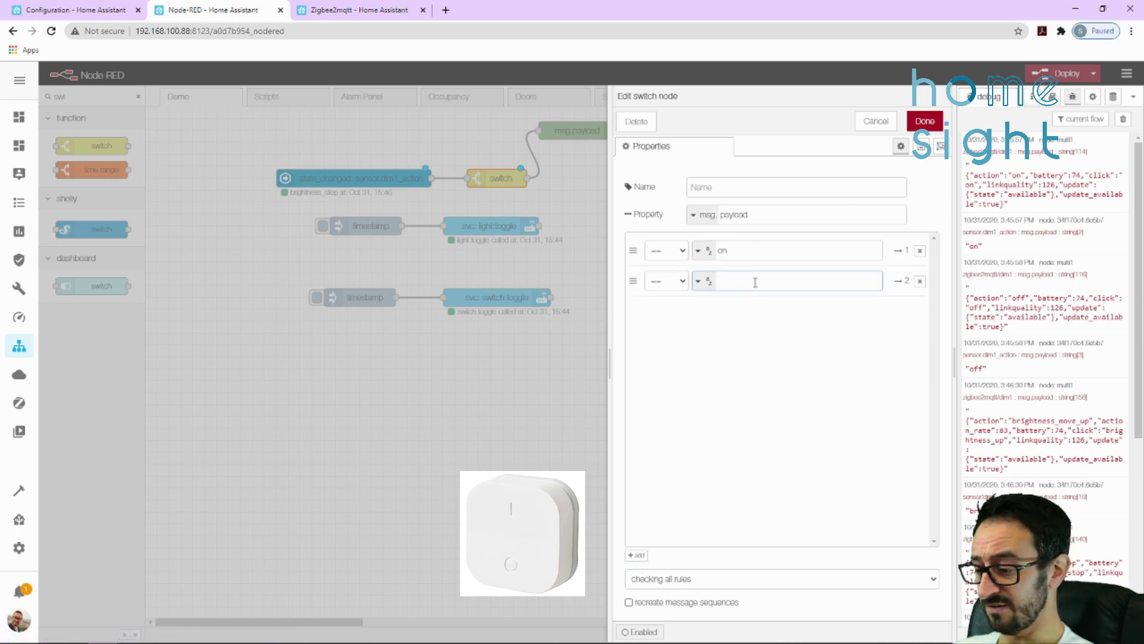
type("off")
Add a third == rule for brightness_move_up, copied from the debug output
left_click(637, 555)
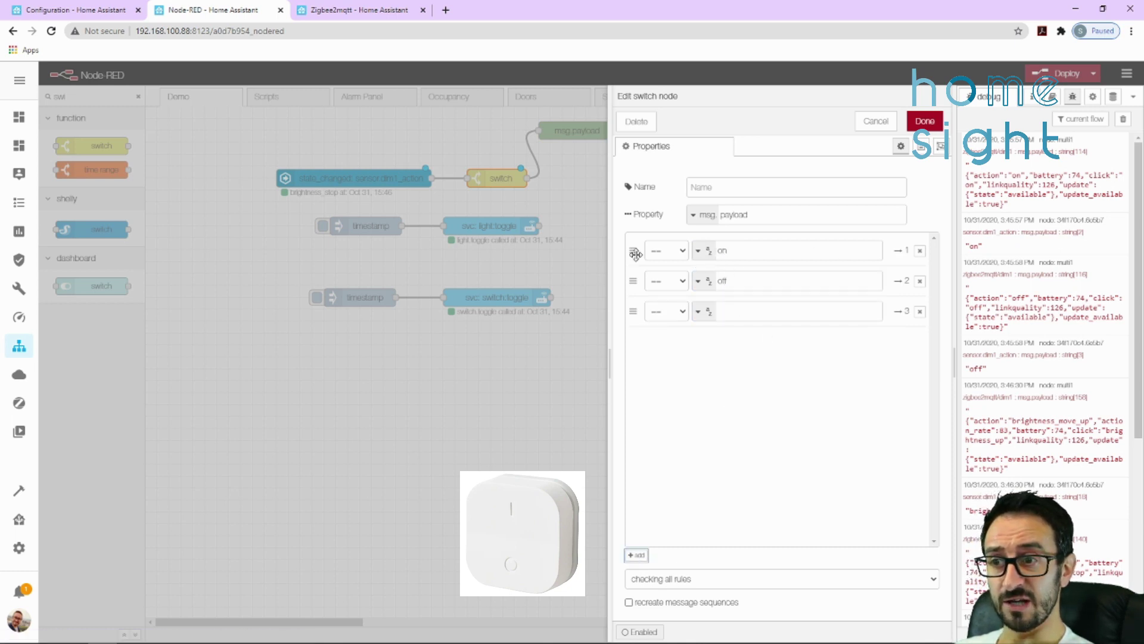
left_click(684, 251)
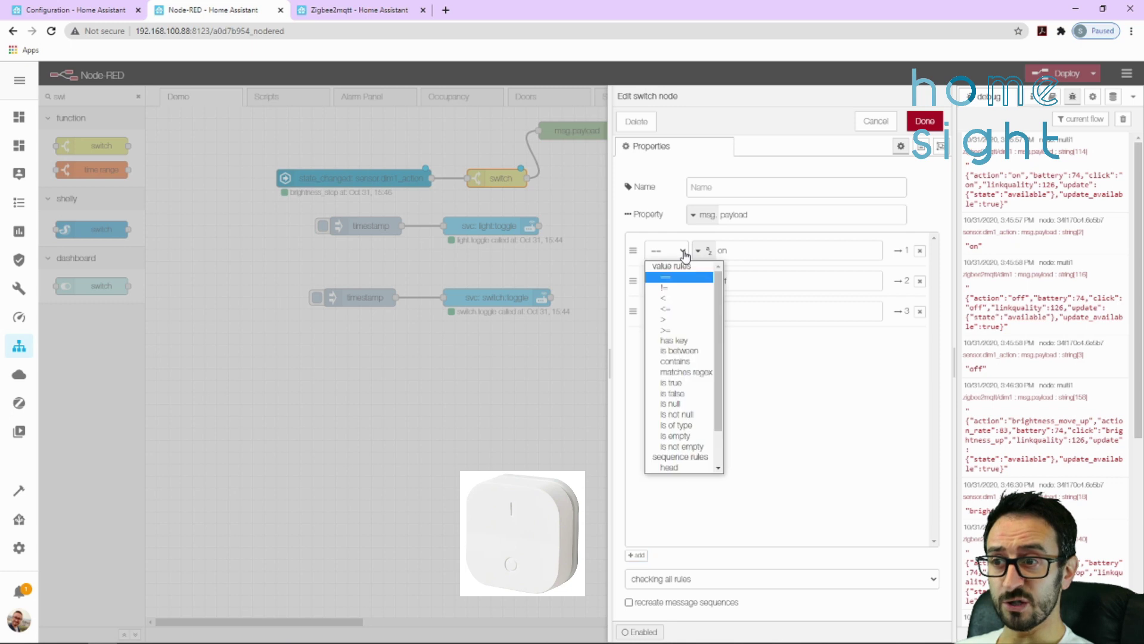
left_click(797, 252)
left_click(752, 316)
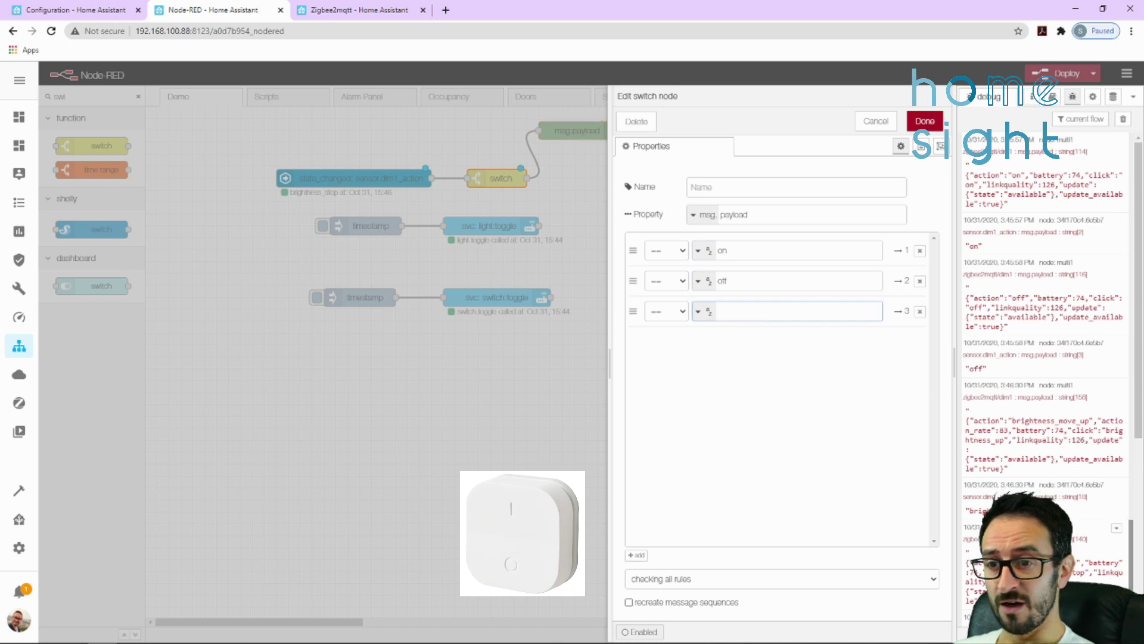
left_click_drag(1059, 511, 976, 520)
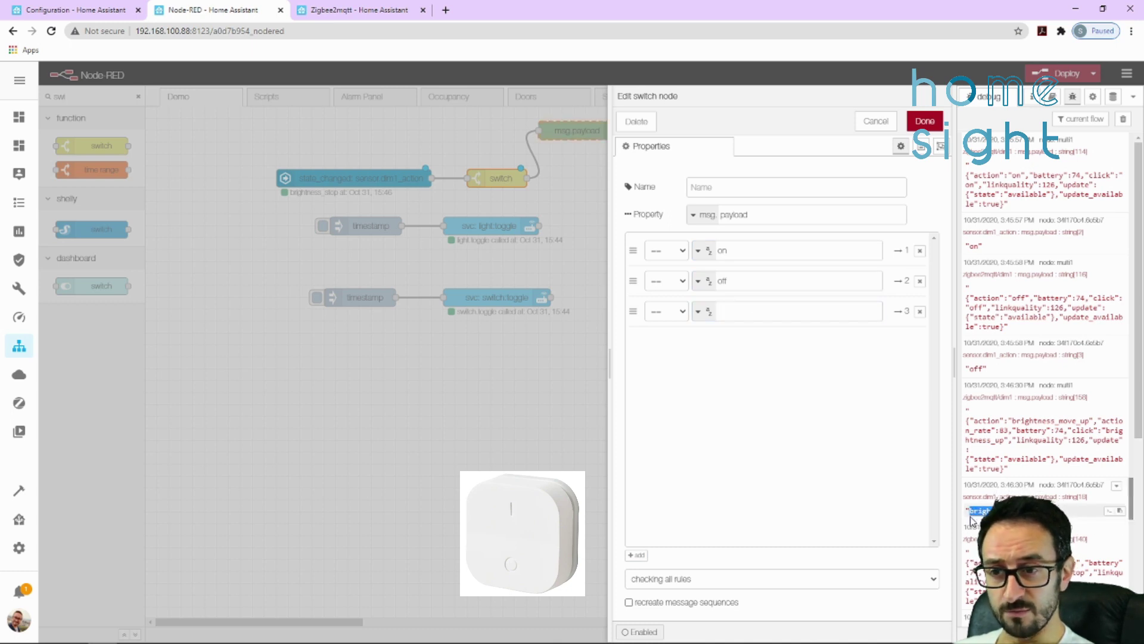
left_click(766, 304)
key("ctrl+v")
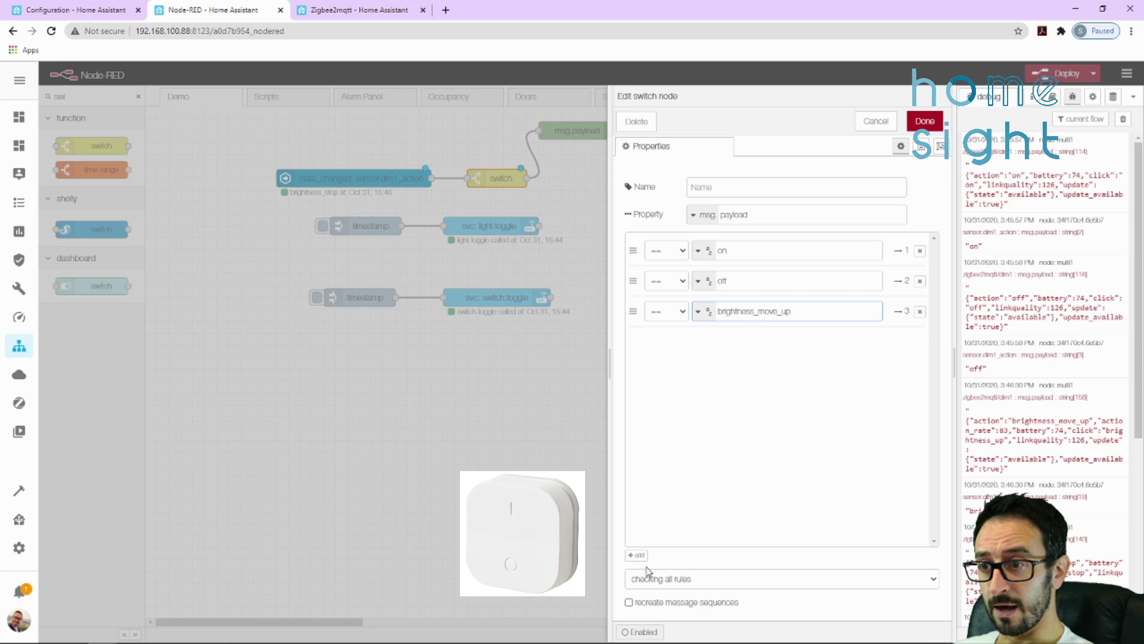
Add a brightness_move_down rule and a fifth 'otherwise' rule
left_click(636, 555)
left_click(741, 340)
key("ctrl+v")
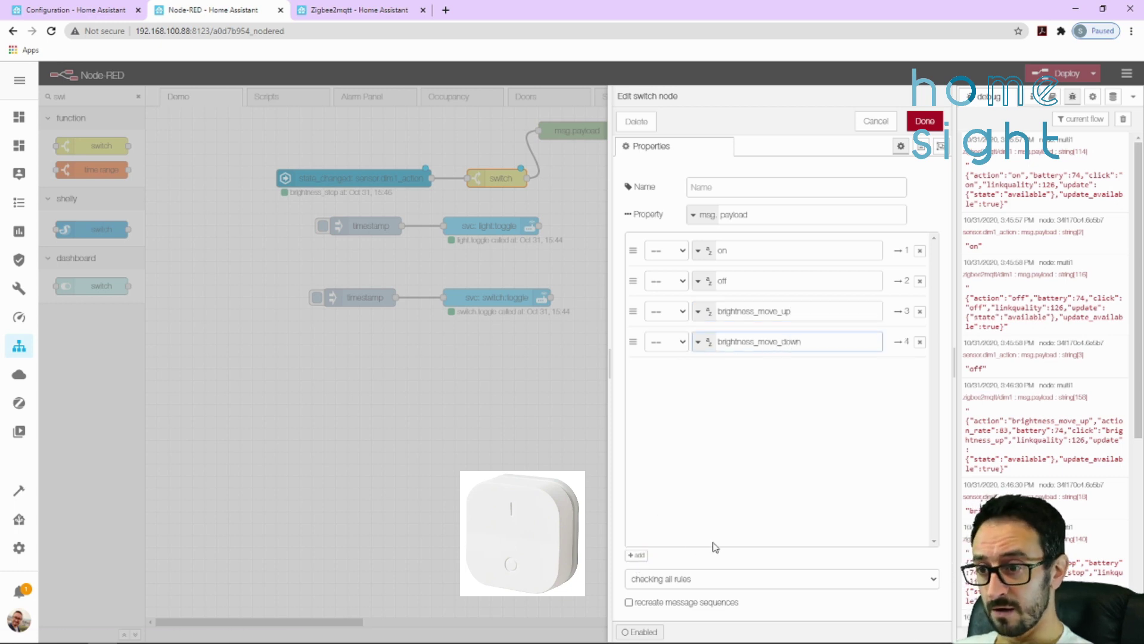
left_click(636, 554)
left_click(666, 372)
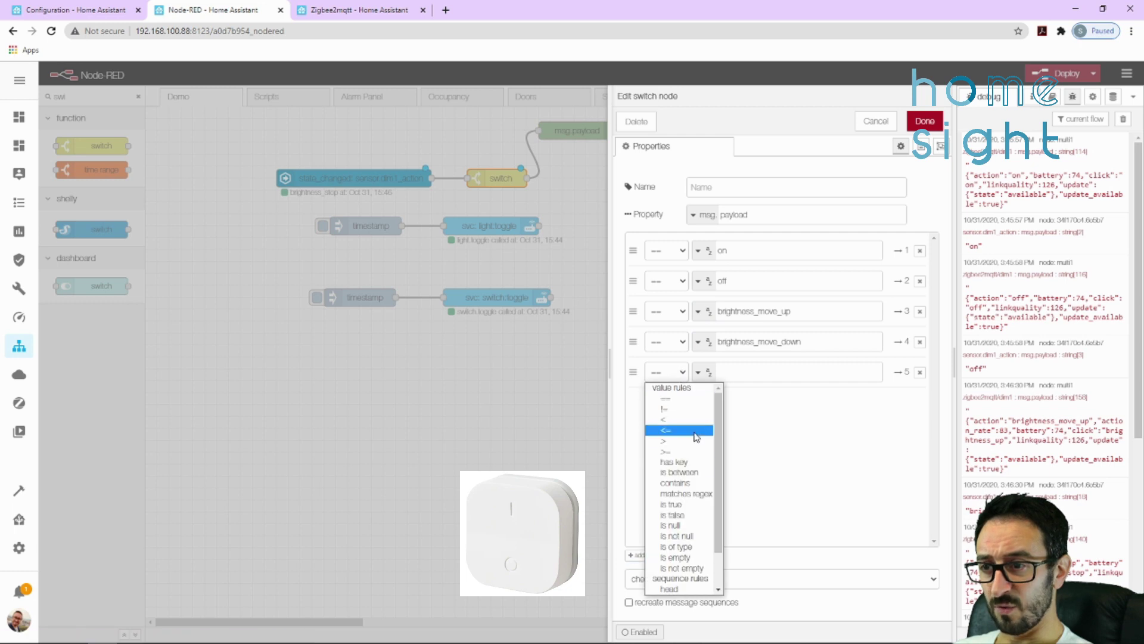
scroll(718, 448, "down", 2)
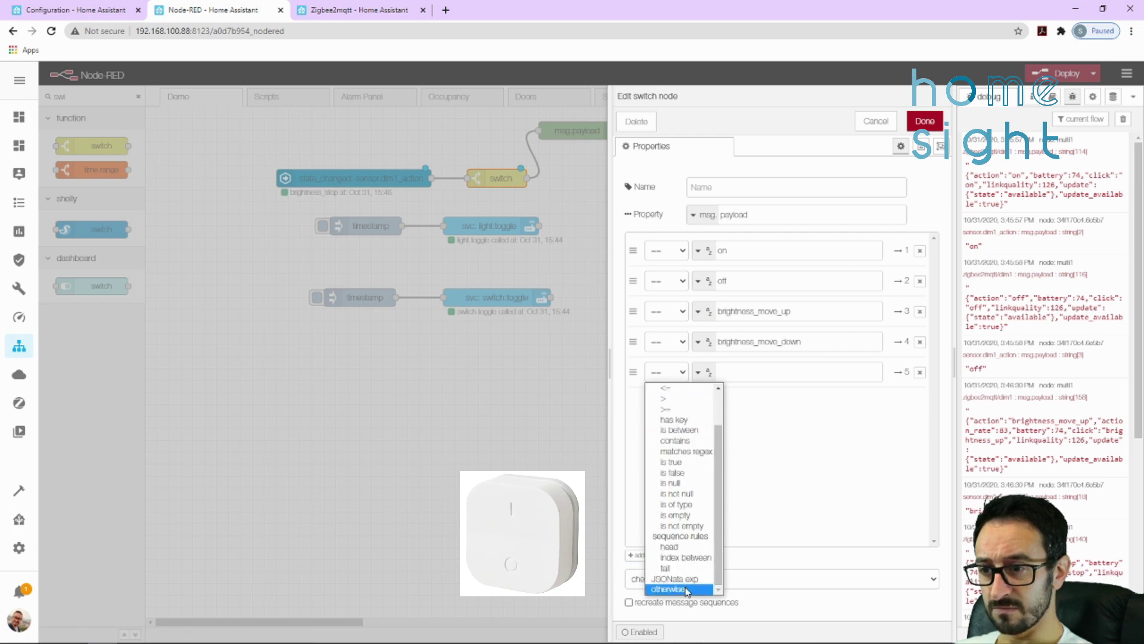
left_click(687, 590)
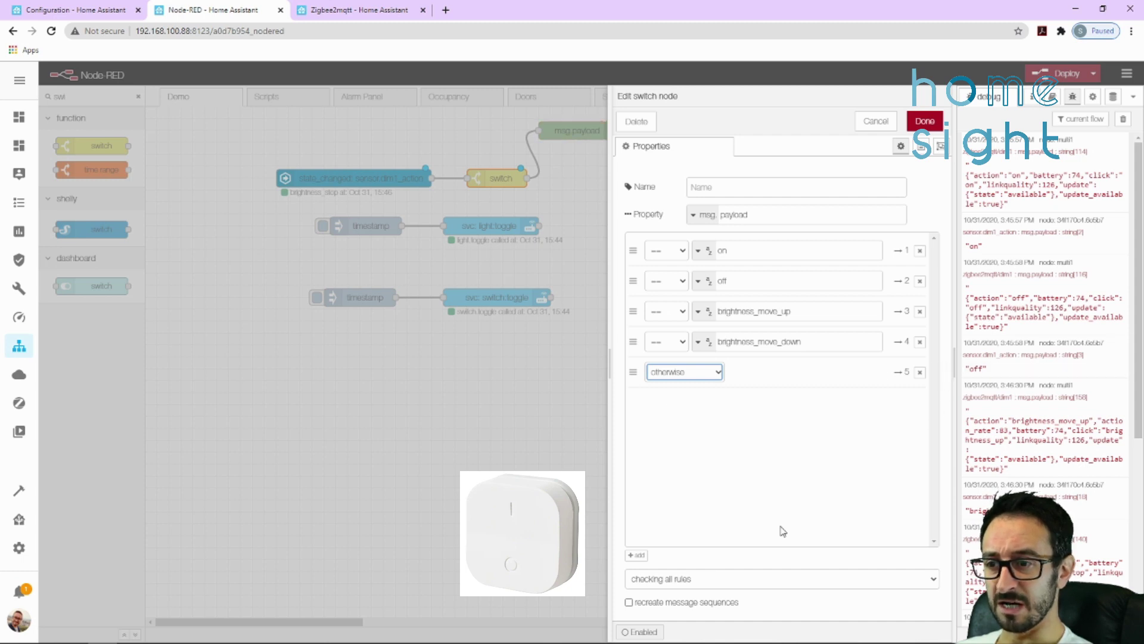
Set the switch to stop after the first match and review the msg.payload on/off rules
left_click(933, 582)
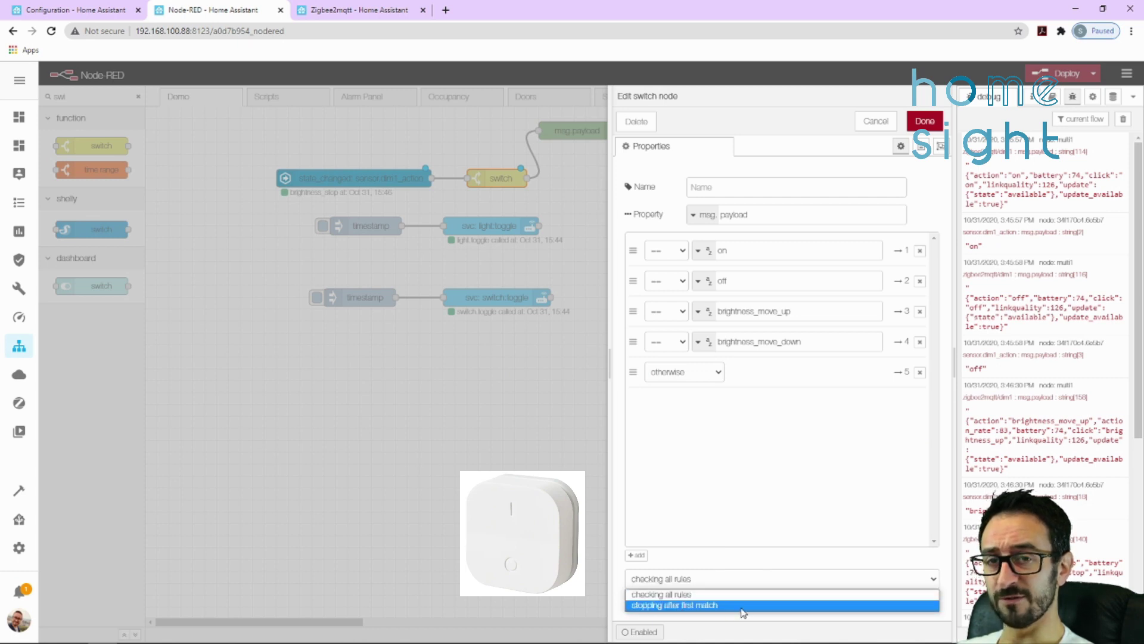
left_click(690, 606)
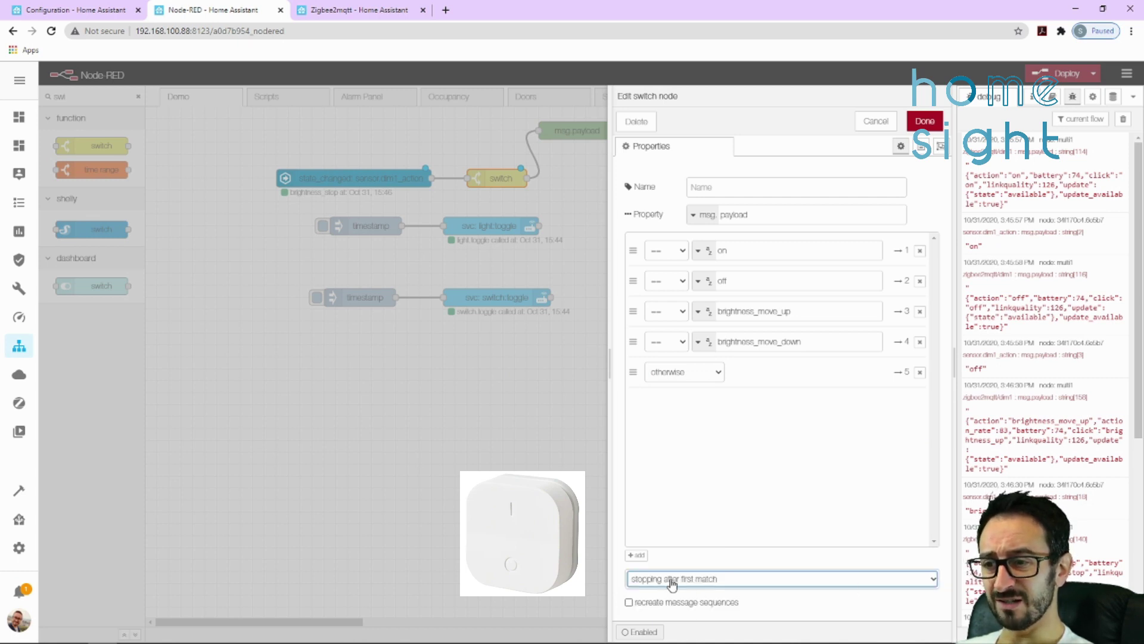
left_click(725, 252)
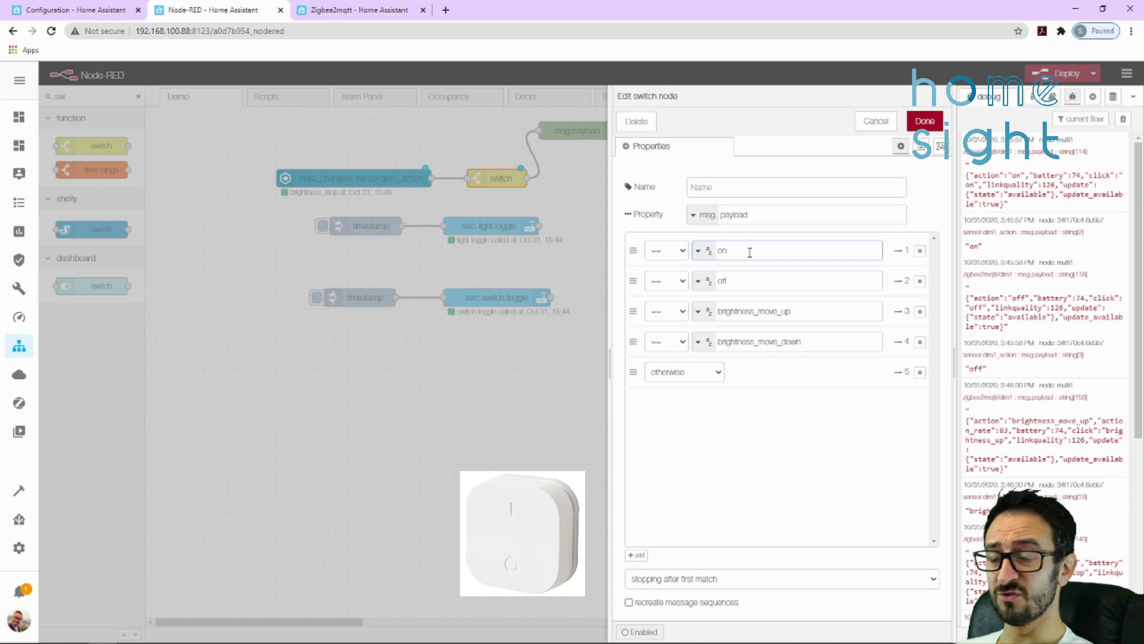
left_click(751, 274)
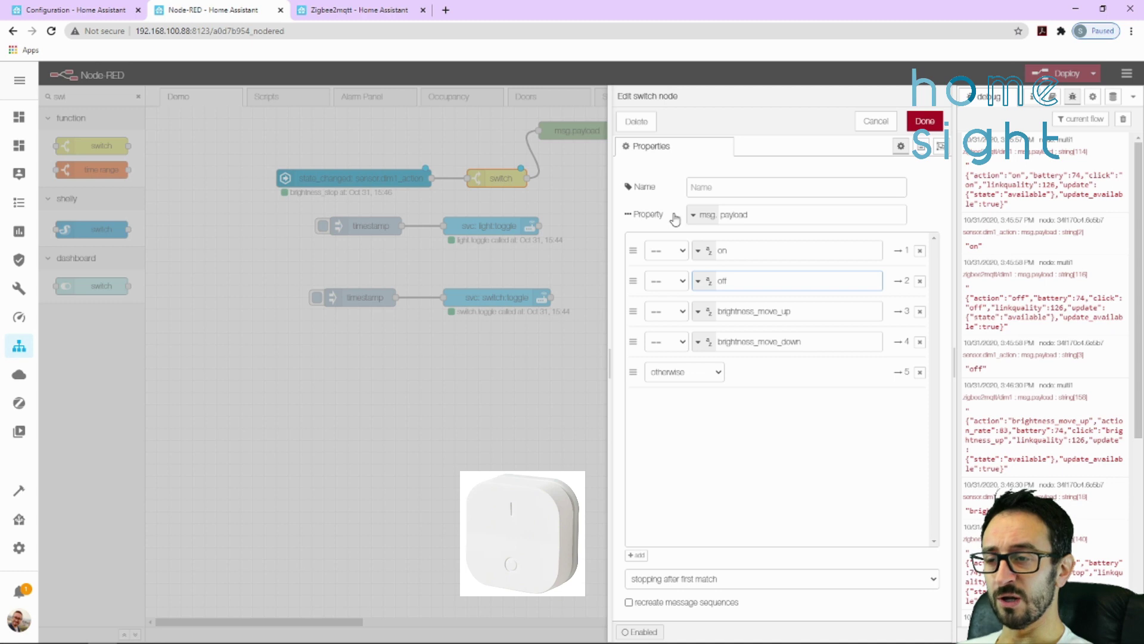
double_click(757, 215)
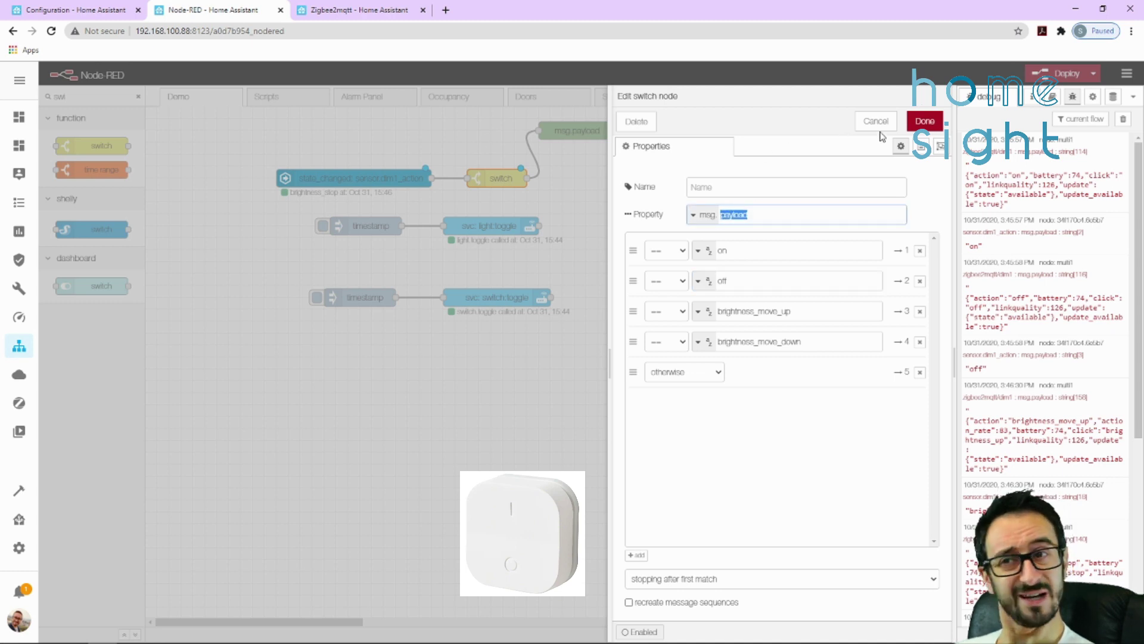
Save the switch rules, duplicate the light toggle node, and wire switch output 1 to it
left_click(925, 121)
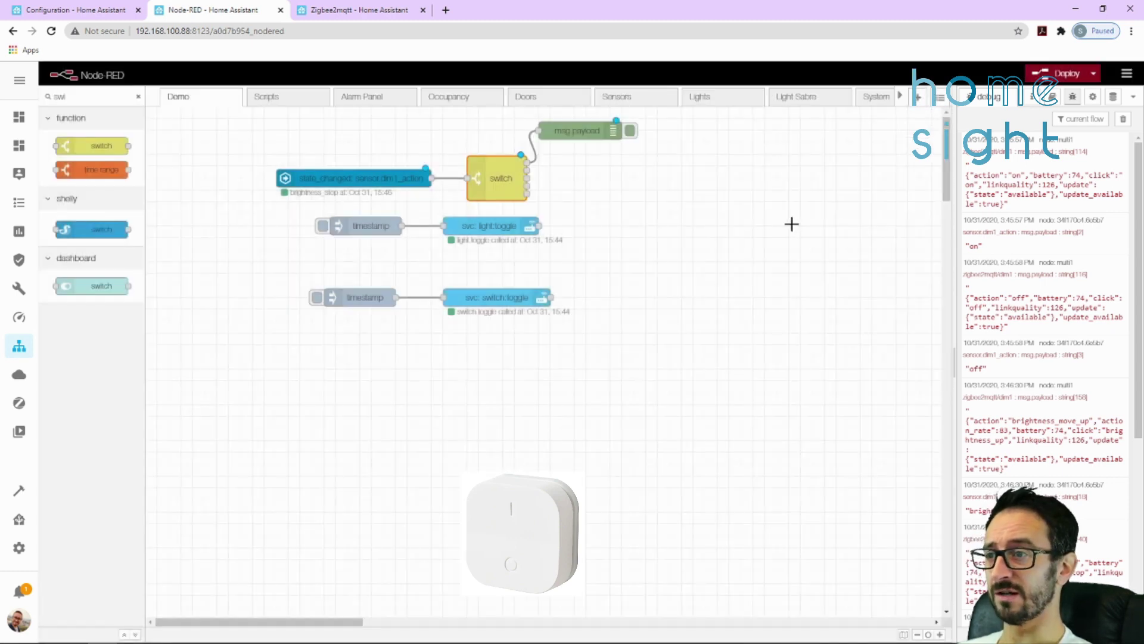
left_click_drag(603, 137, 662, 137)
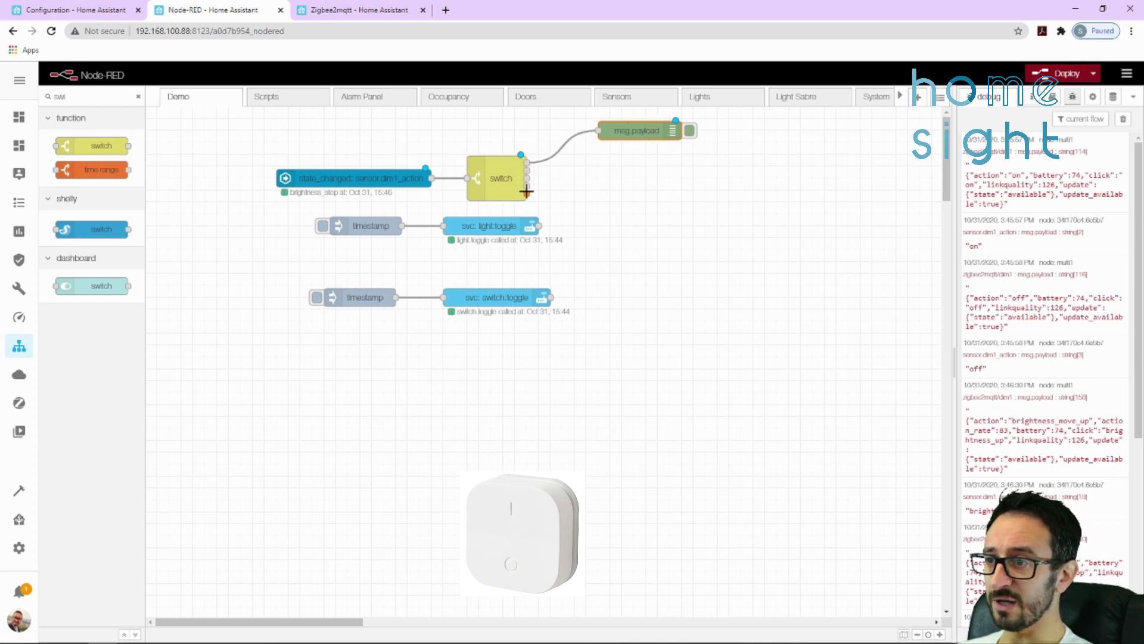
left_click(508, 227)
key("ctrl+c")
key("ctrl+v")
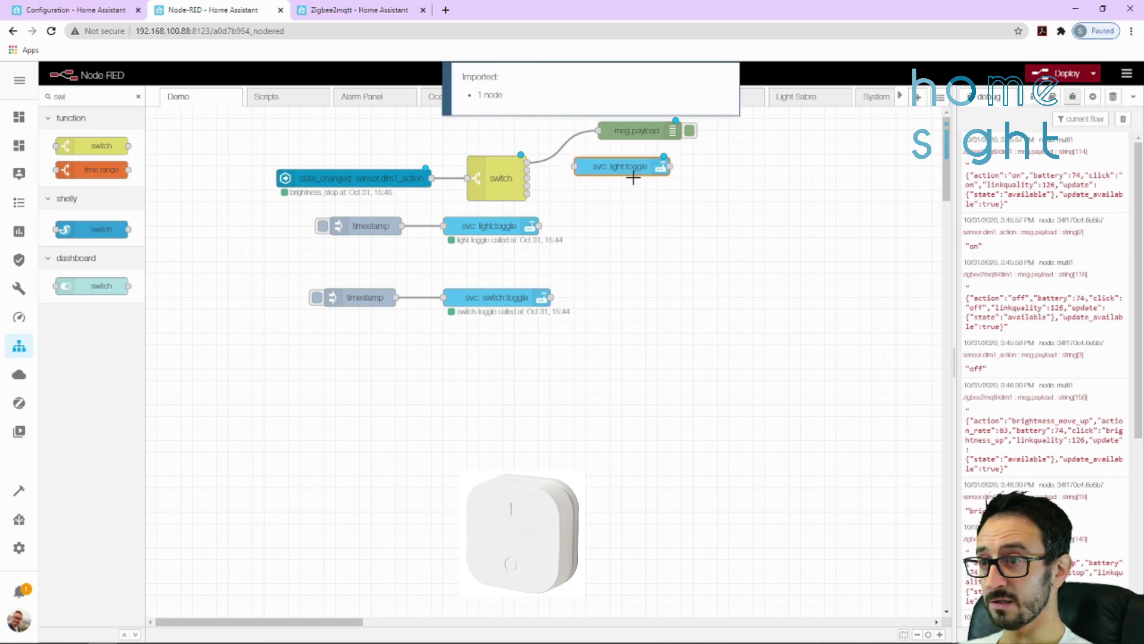
left_click(572, 146)
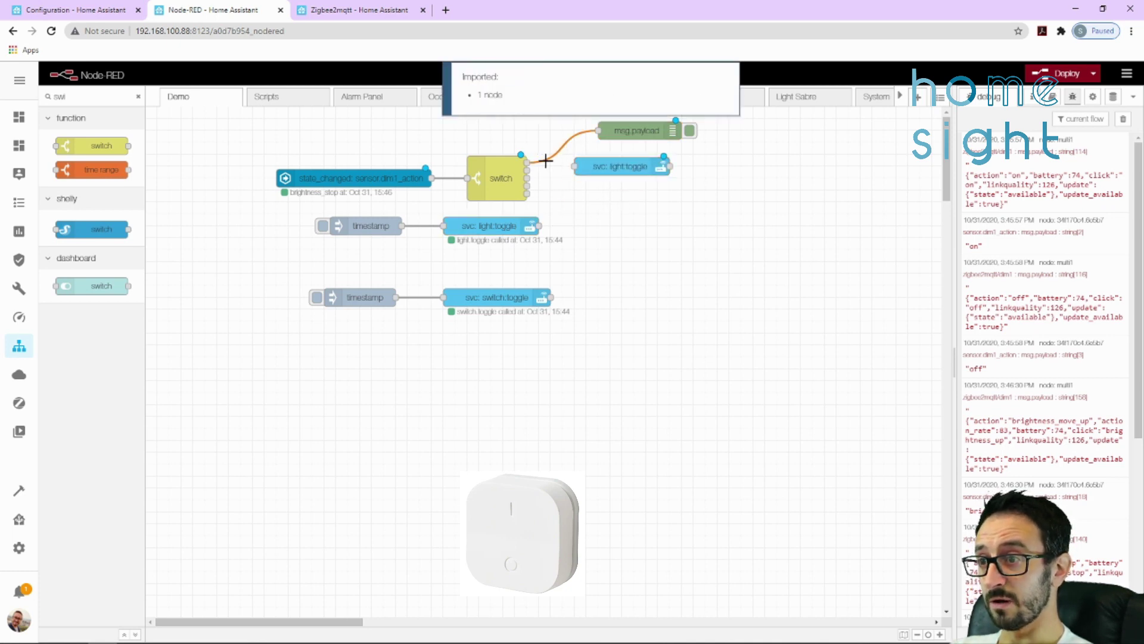
key("Delete")
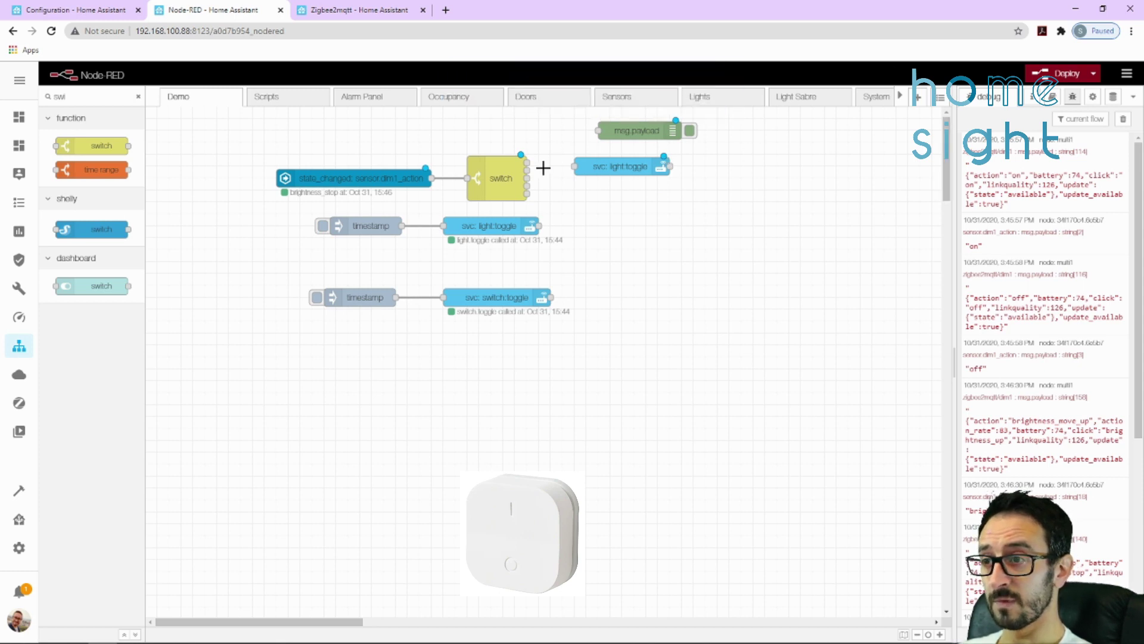
left_click_drag(528, 162, 614, 154)
Change the copied light node's service from toggle to turn_on
double_click(614, 155)
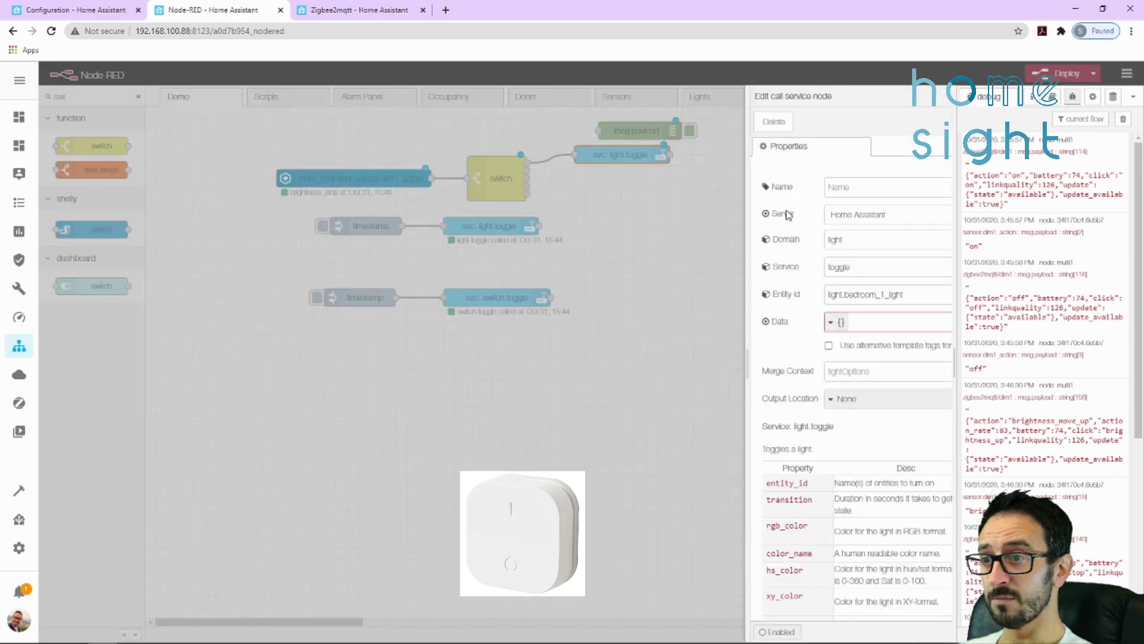
left_click(774, 266)
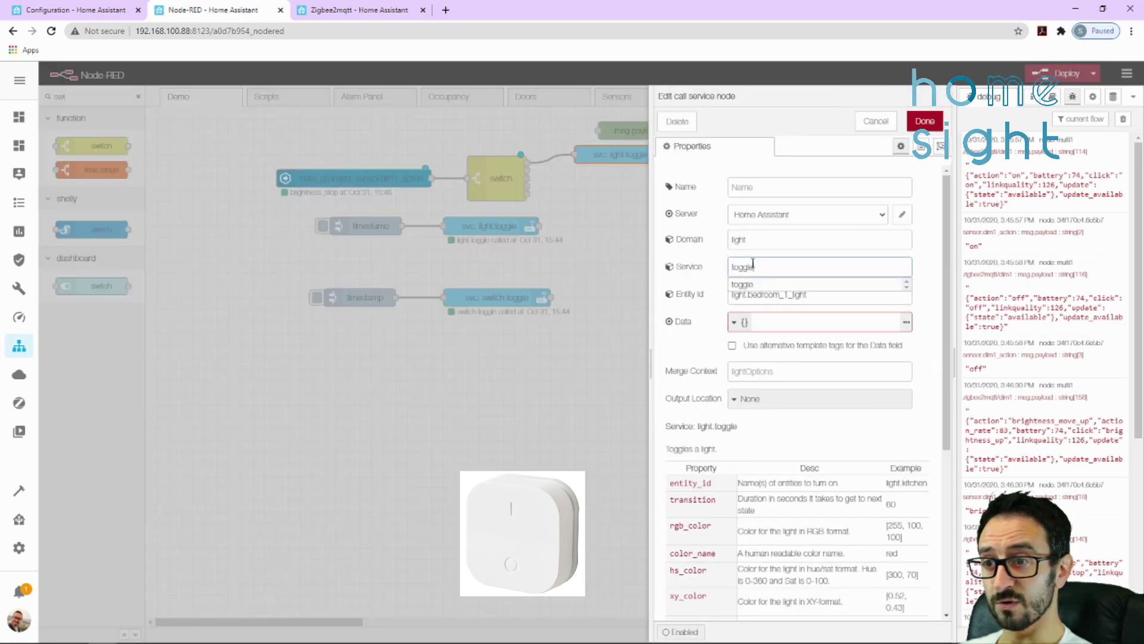
double_click(753, 264)
key("BackSpace")
type("turn")
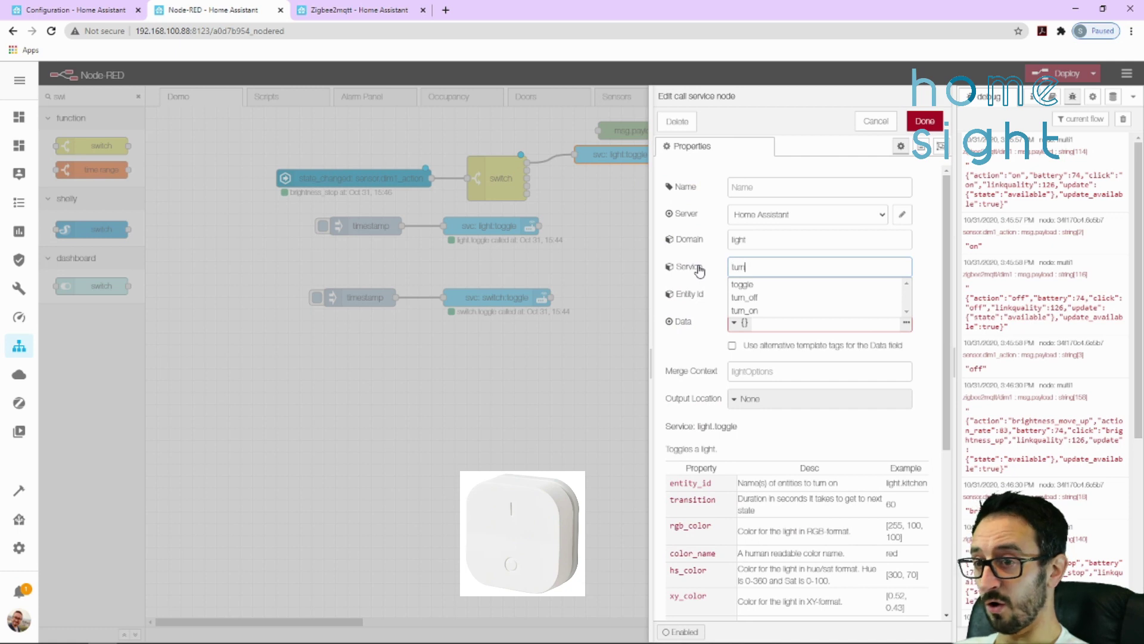
type("_")
left_click(772, 299)
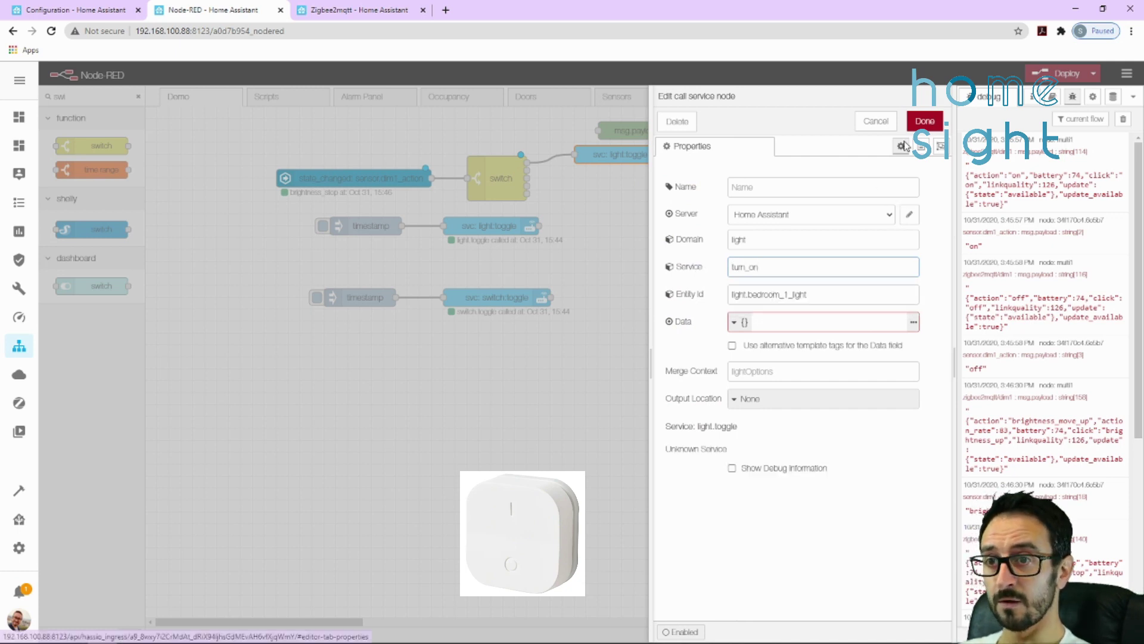
left_click_drag(782, 268, 711, 272)
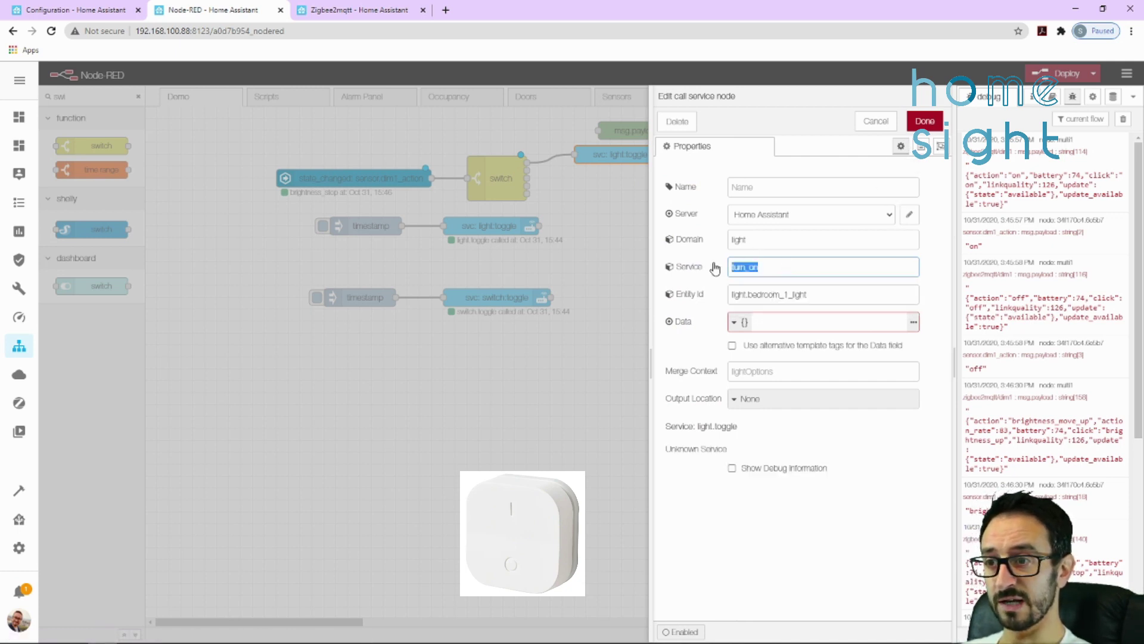
left_click(925, 121)
Duplicate the light.turn_on node, wire switch output 2 to it, and set its service to turn_off
key("ctrl+c")
key("ctrl+v")
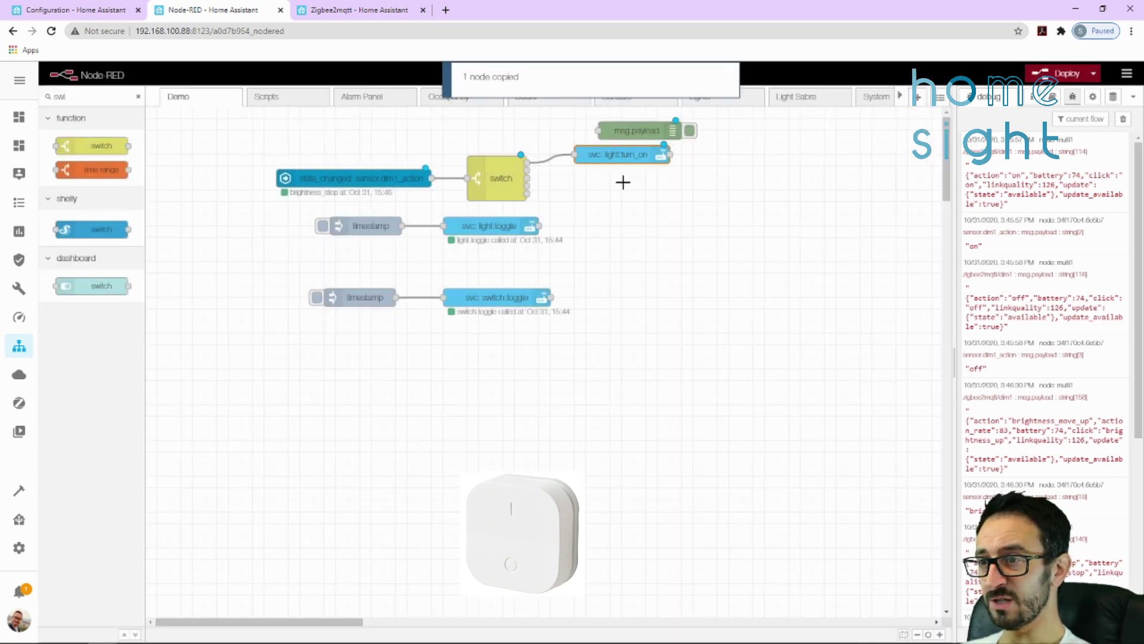
left_click(594, 178)
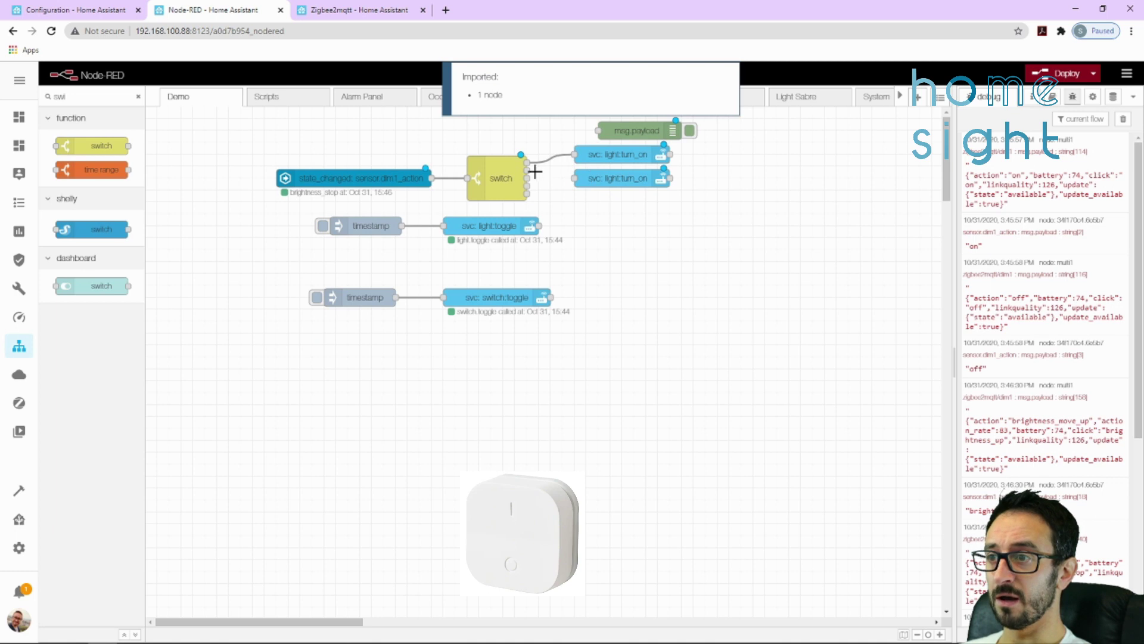
left_click_drag(527, 171, 575, 178)
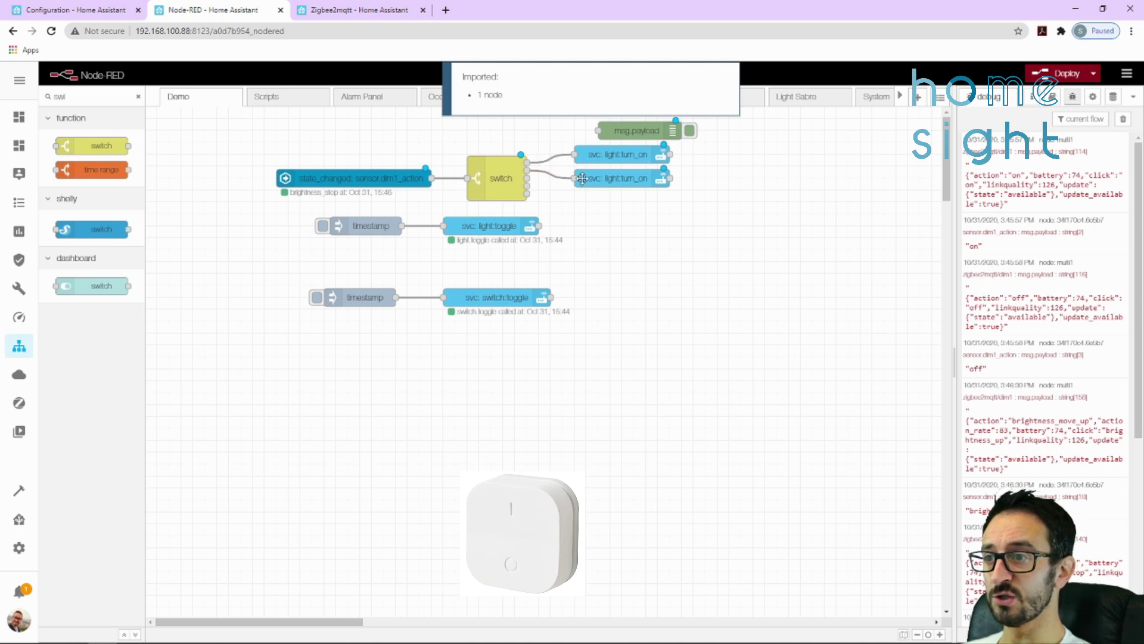
double_click(620, 179)
left_click(787, 269)
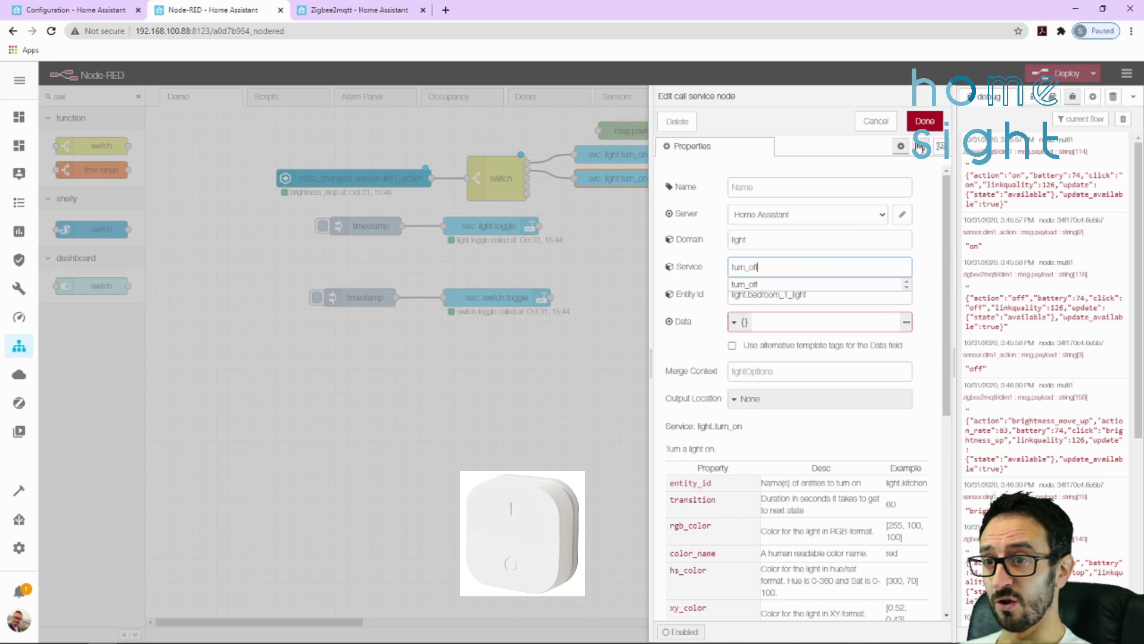
left_click(925, 121)
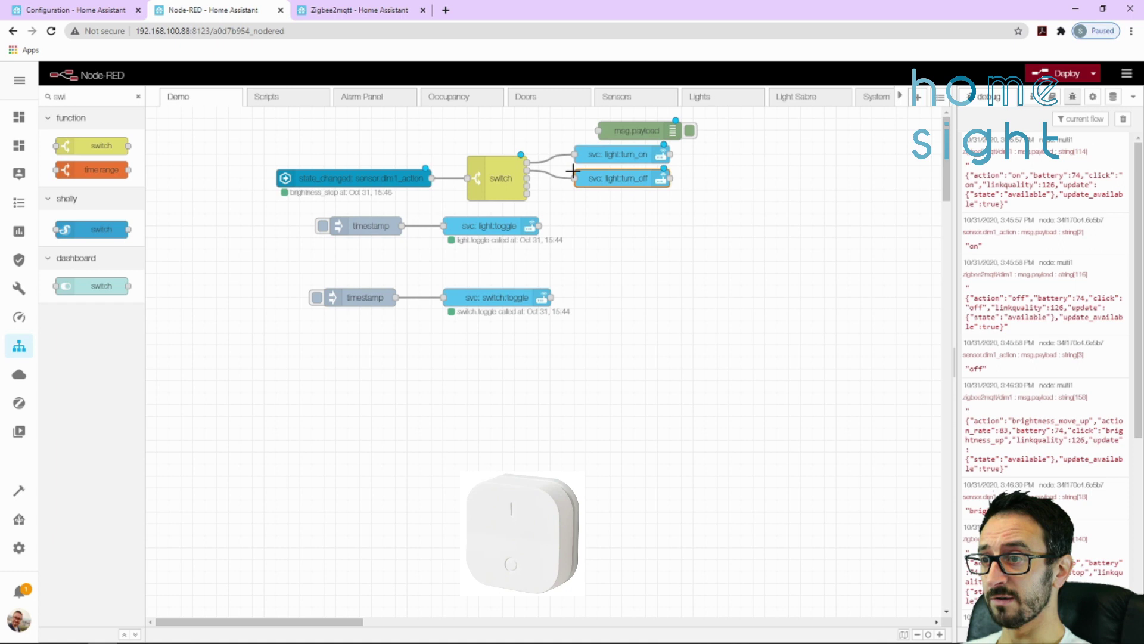
Deploy the light on/off routing and empty the debug message list
left_click(1046, 78)
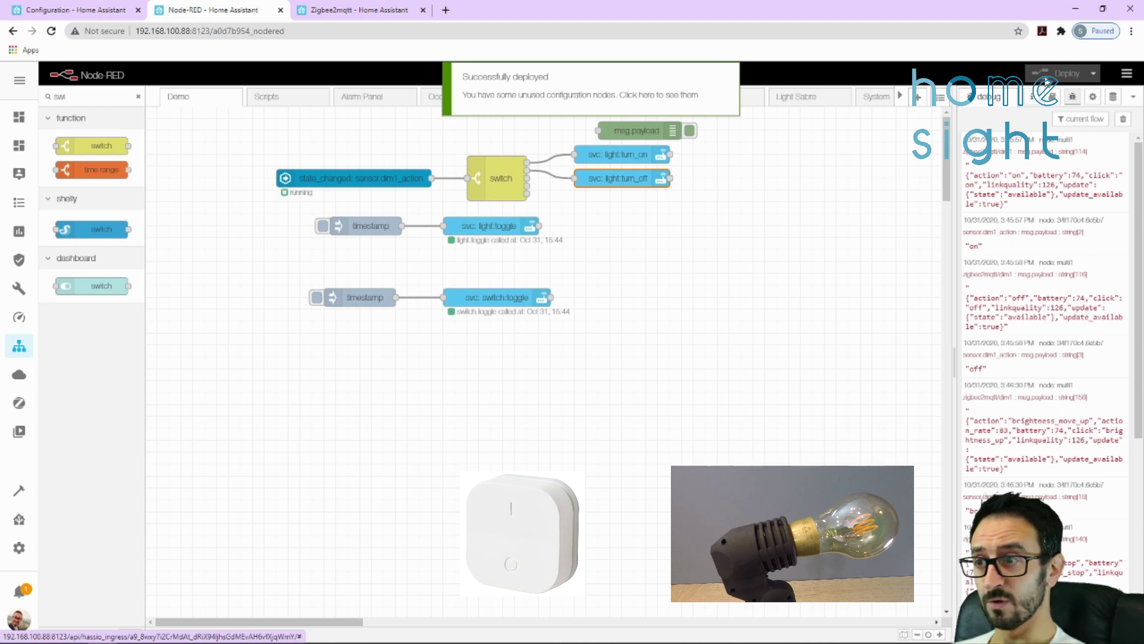
left_click(1123, 119)
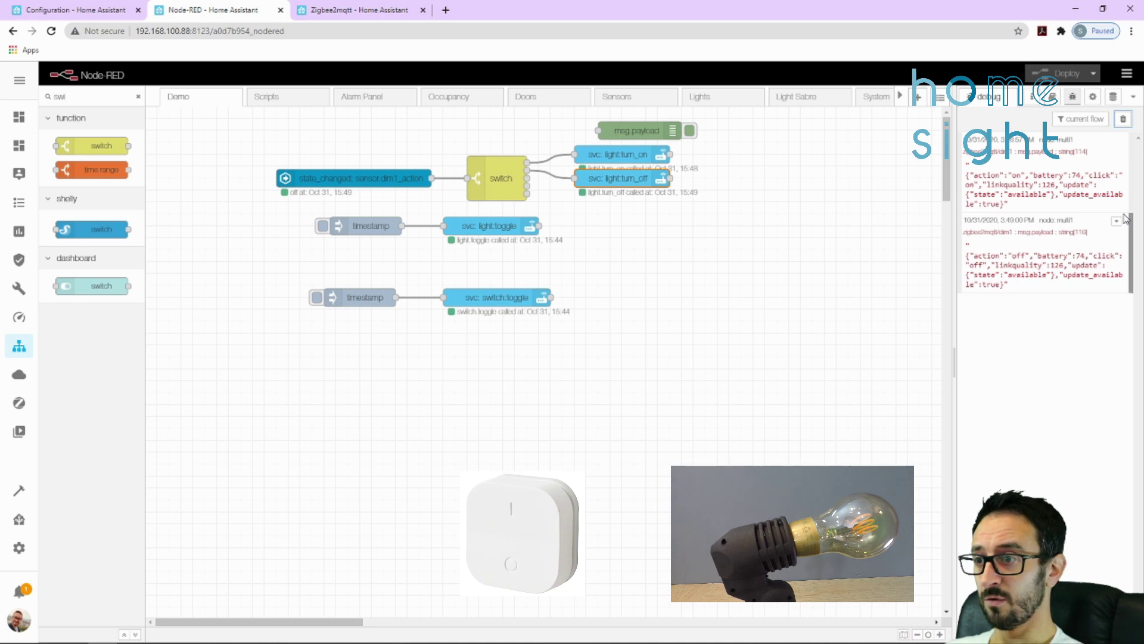
Copy the switch.toggle plug node, wire switch output 3 to it, and set its service to turn_on
left_click(521, 295)
key("ctrl+c")
key("ctrl+v")
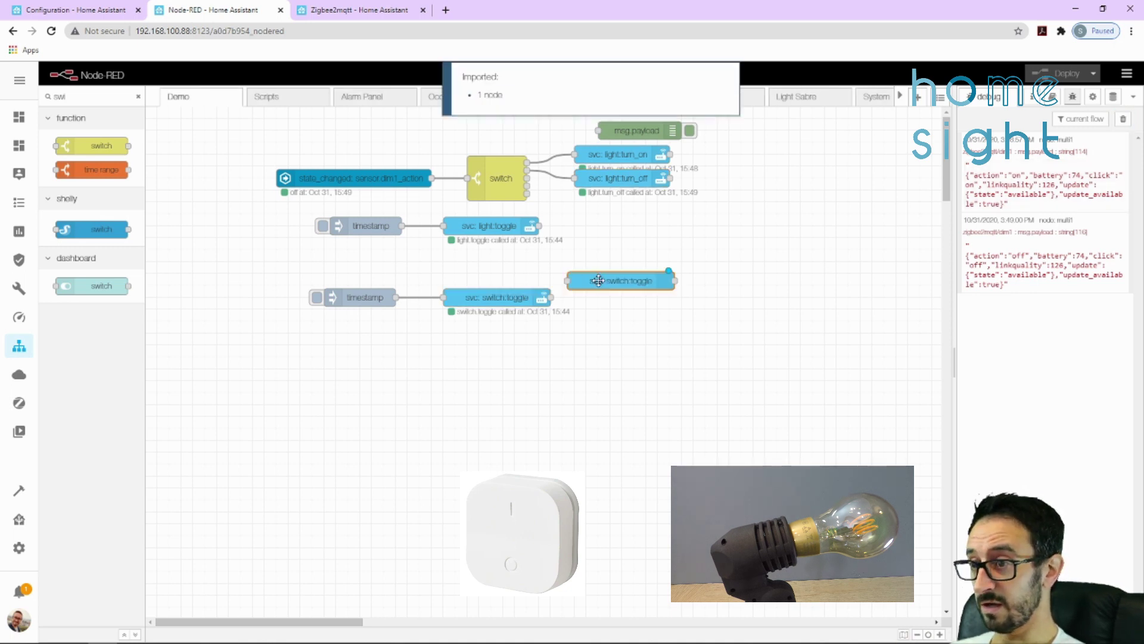
left_click(640, 249)
left_click_drag(525, 231, 502, 230)
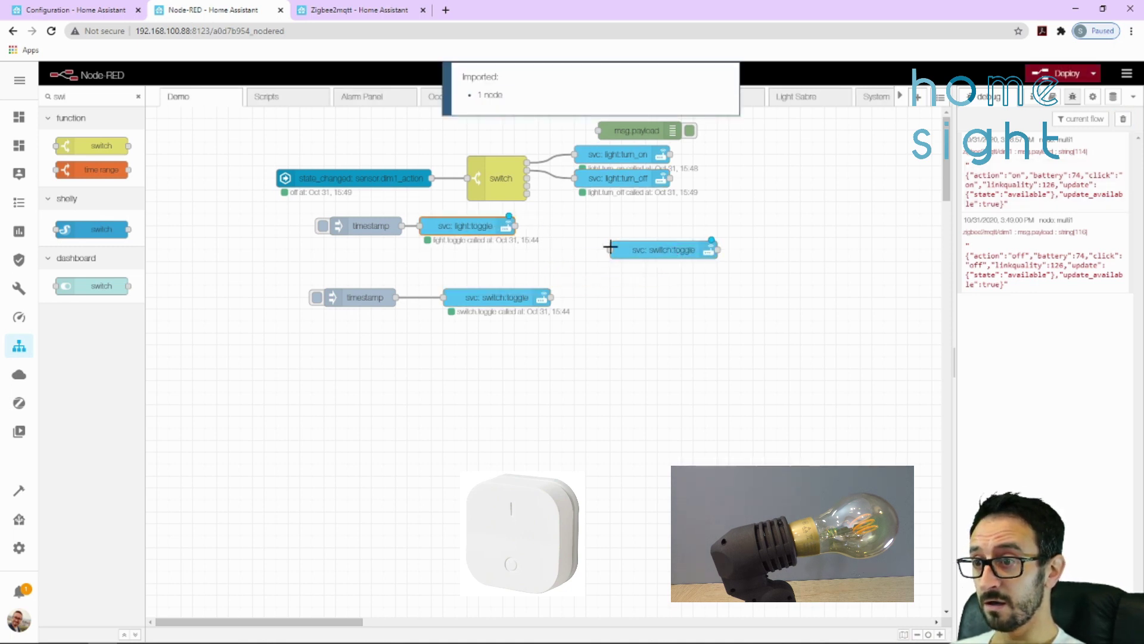
left_click_drag(610, 250, 527, 178)
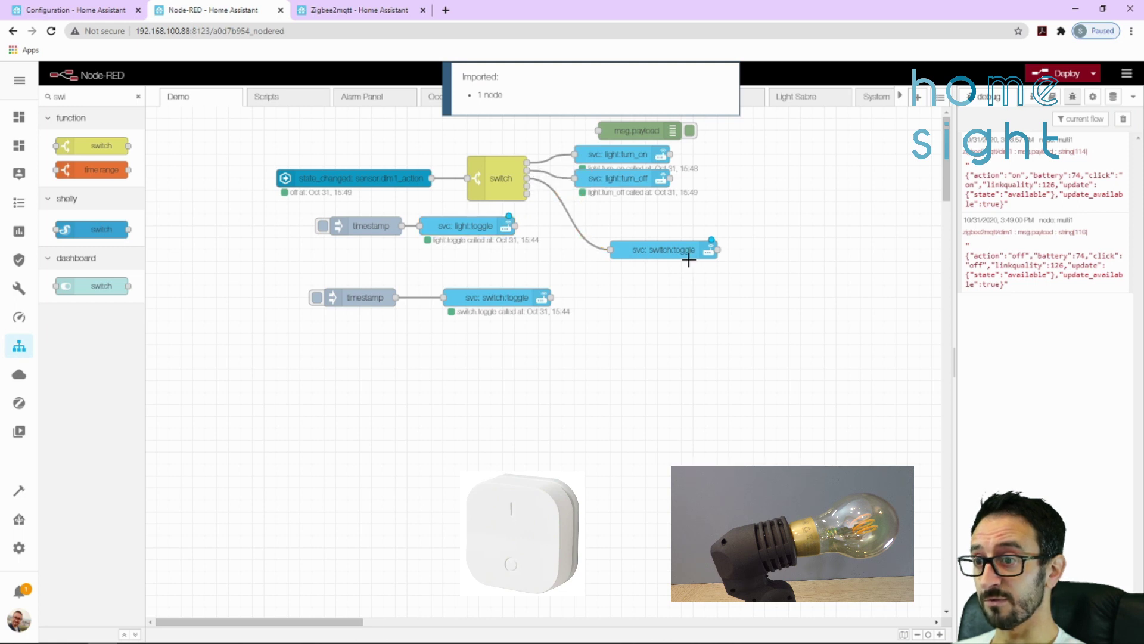
double_click(688, 260)
left_click(798, 263)
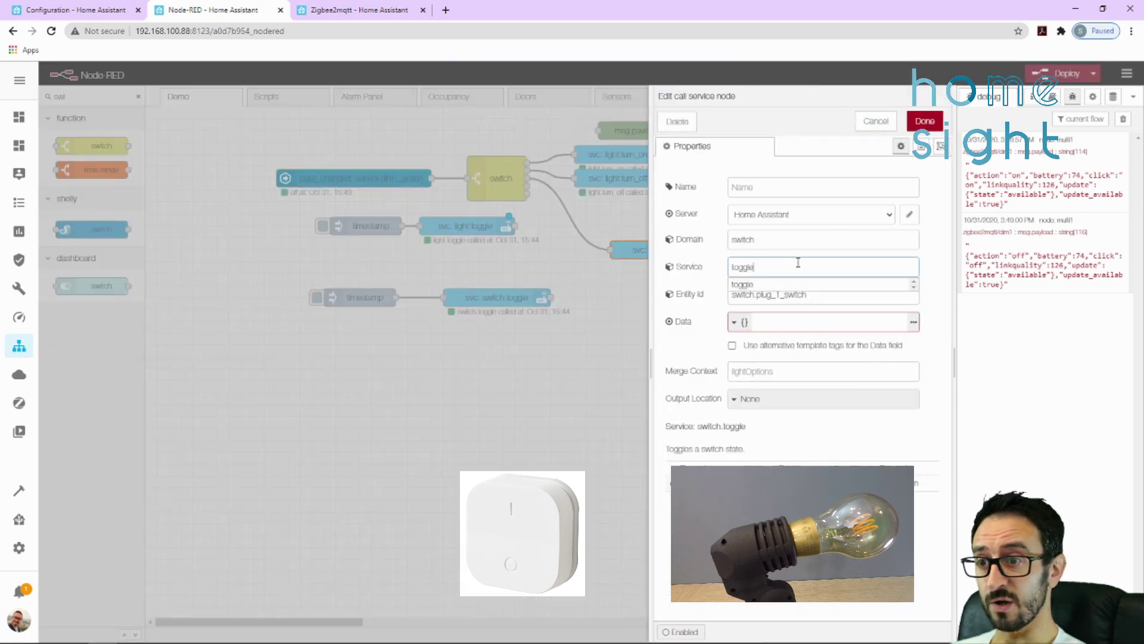
key("ctrl+a")
type("turn")
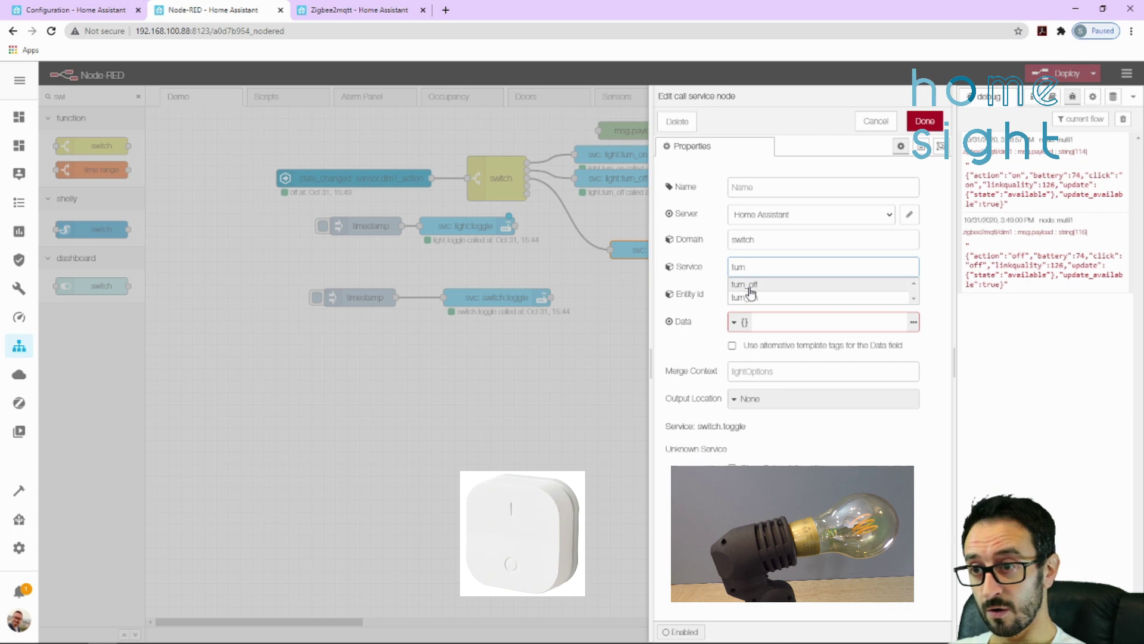
left_click(752, 295)
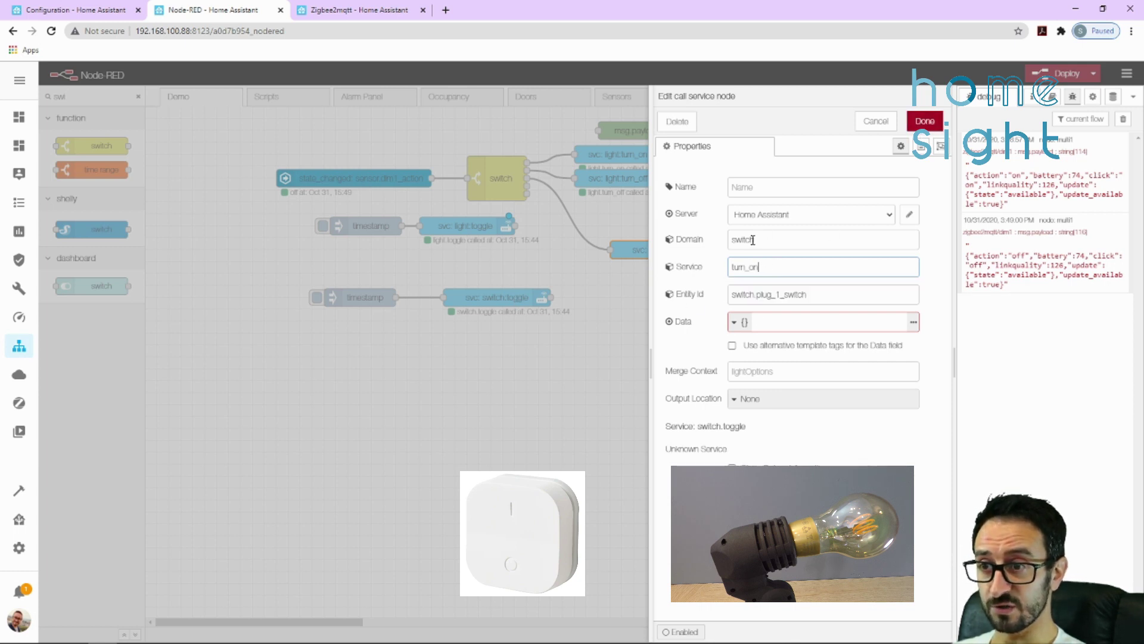
left_click(925, 121)
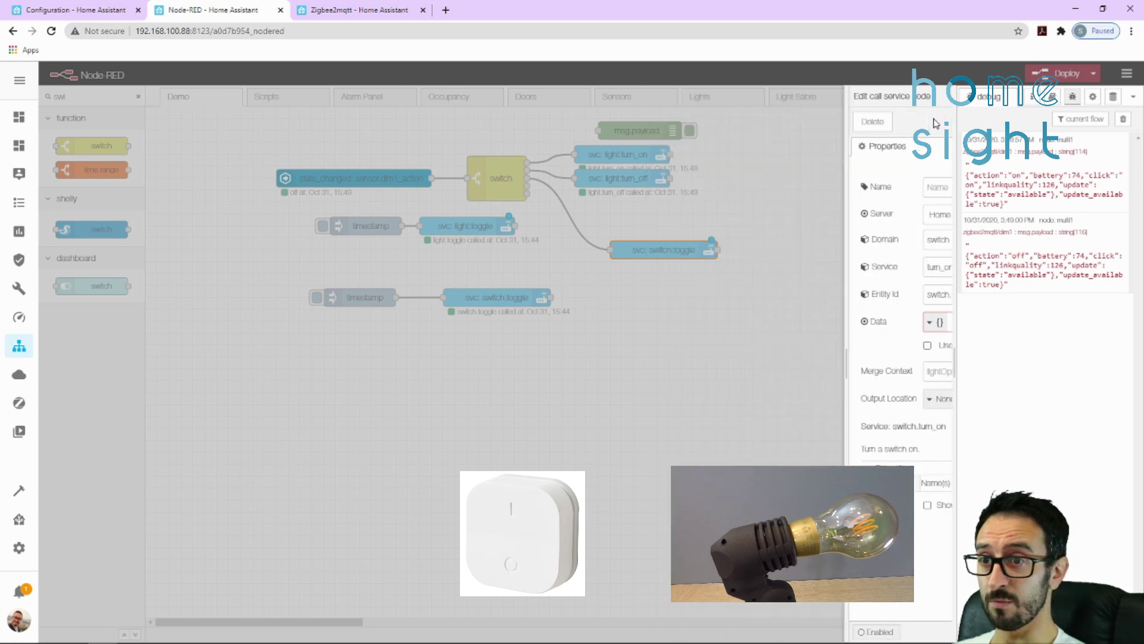
Duplicate switch.turn_on as switch.turn_off and wire switch output 4 to it
left_click_drag(659, 256, 660, 233)
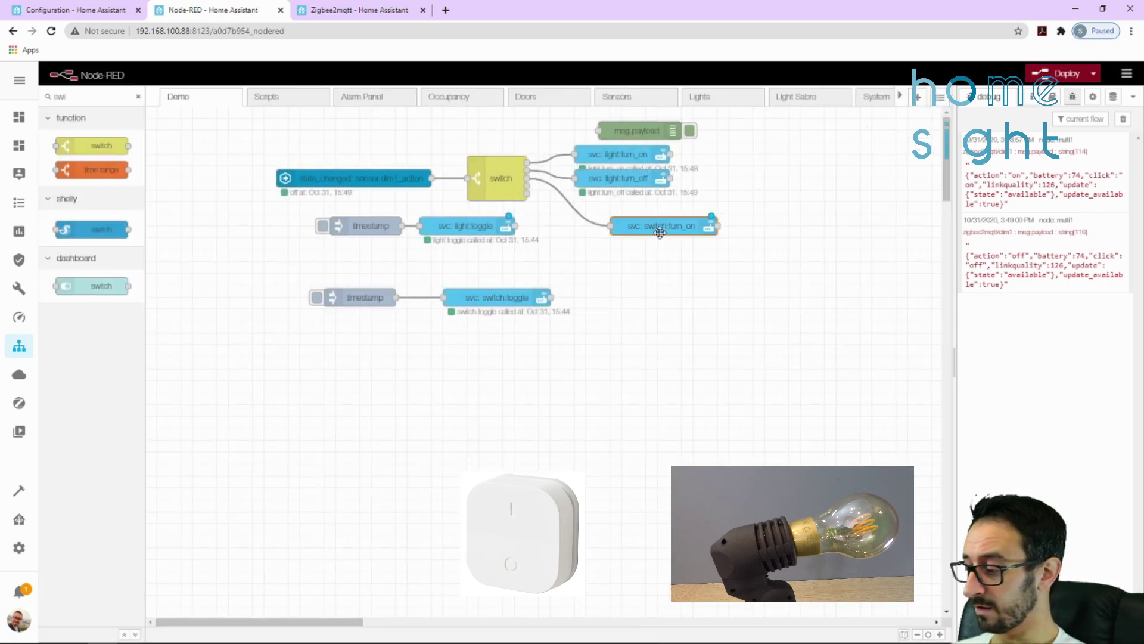
key("ctrl+c")
key("ctrl+v")
left_click(666, 258)
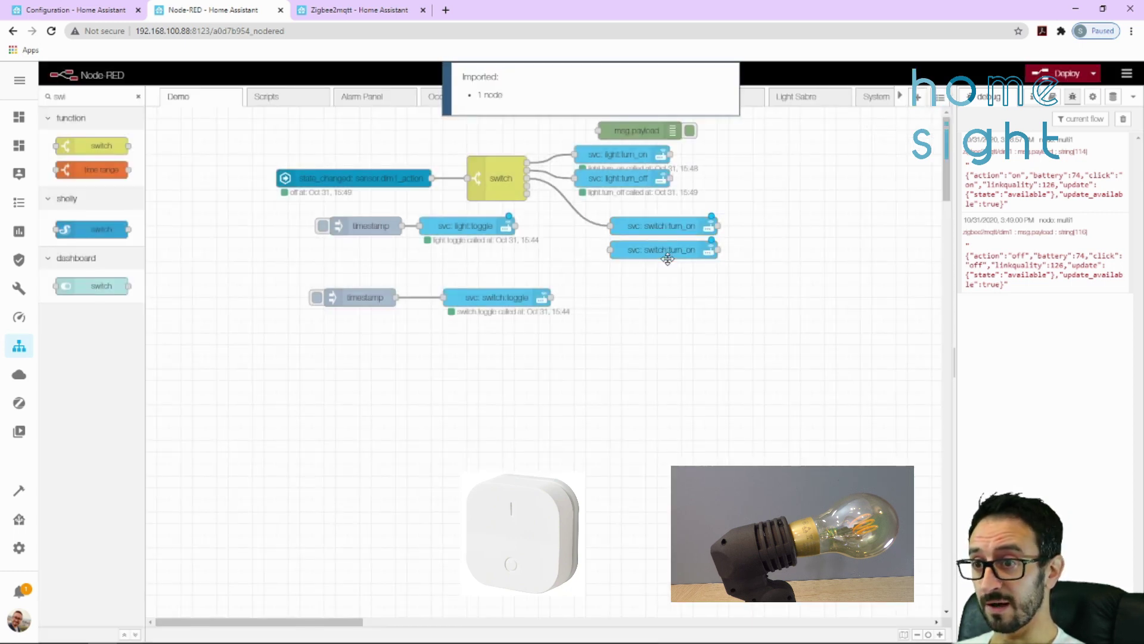
double_click(707, 249)
left_click(821, 260)
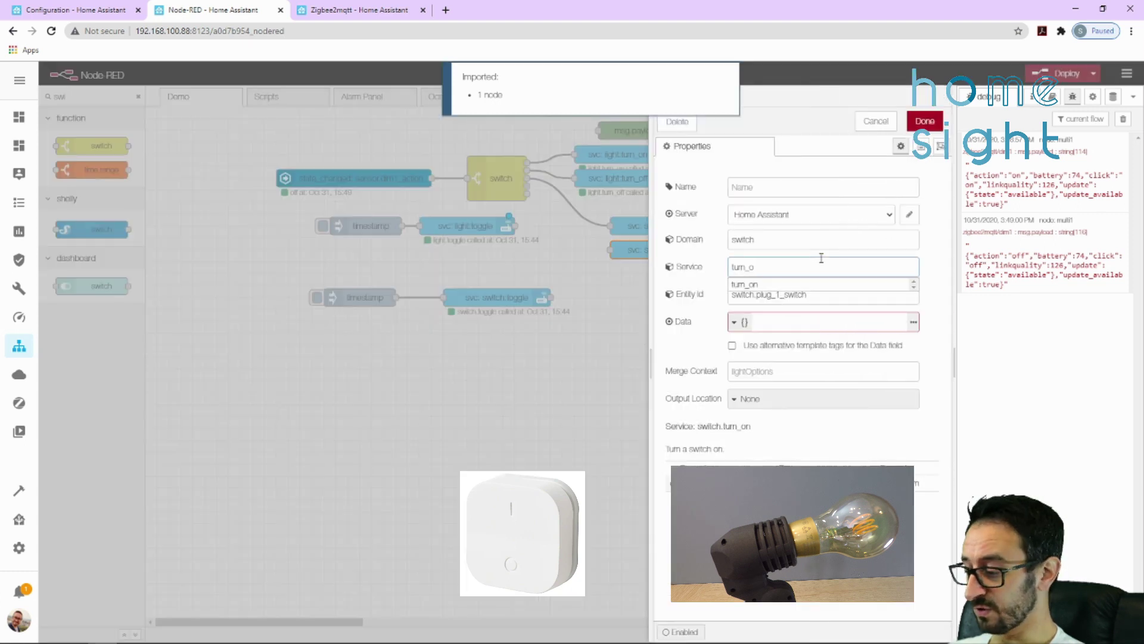
type("off")
left_click(924, 122)
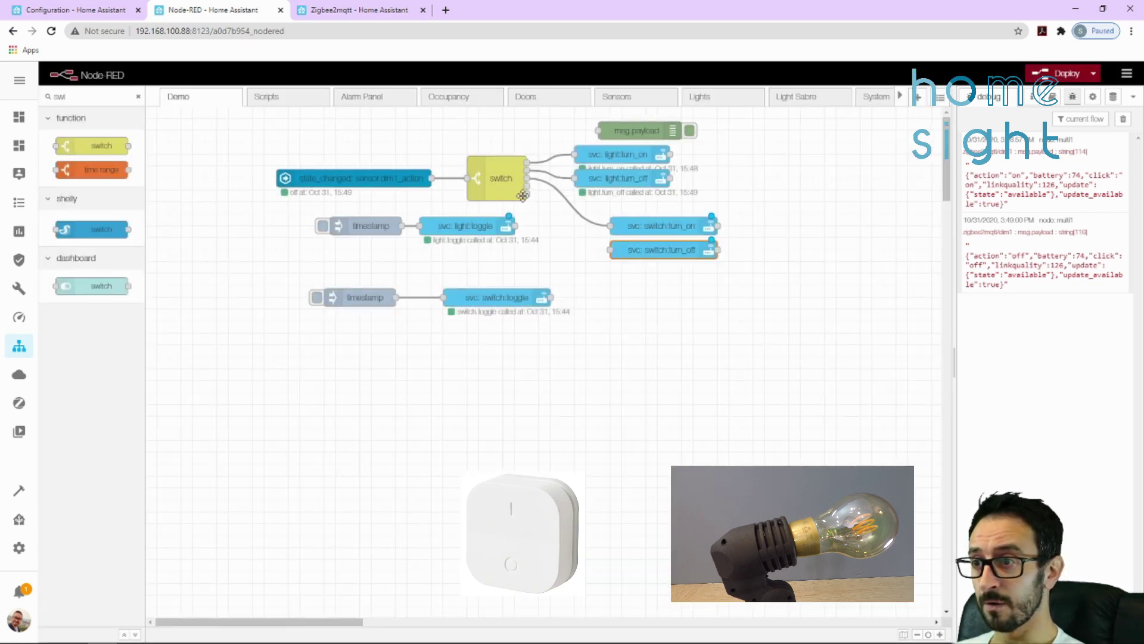
left_click_drag(525, 185, 610, 250)
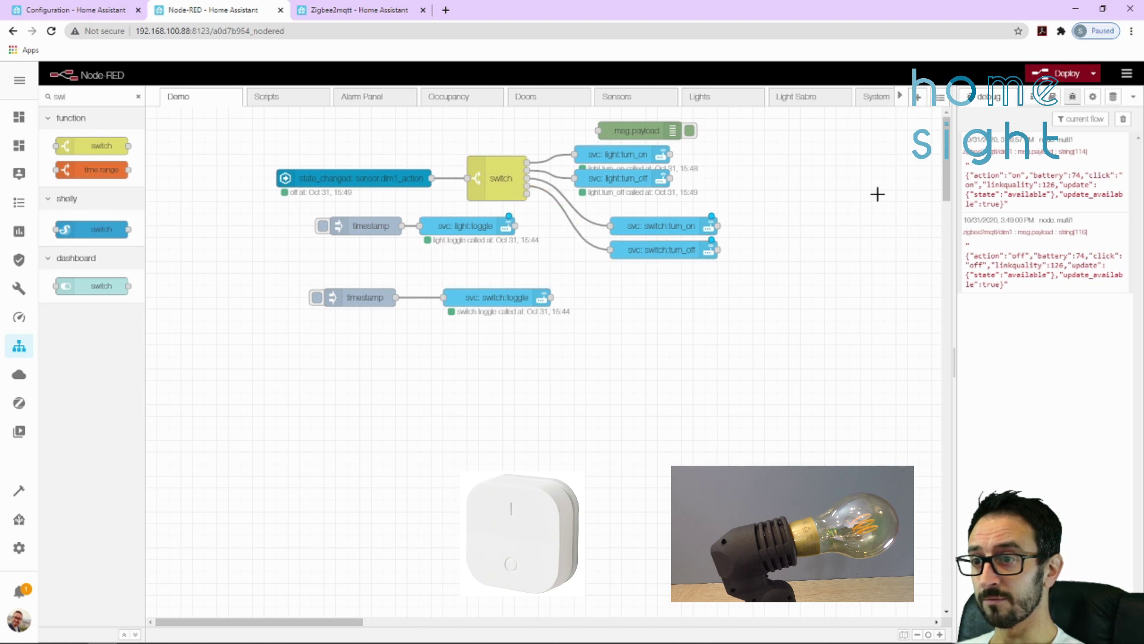
Deploy the flow containing the new switch.turn_on and switch.turn_off plug nodes
left_click(1029, 76)
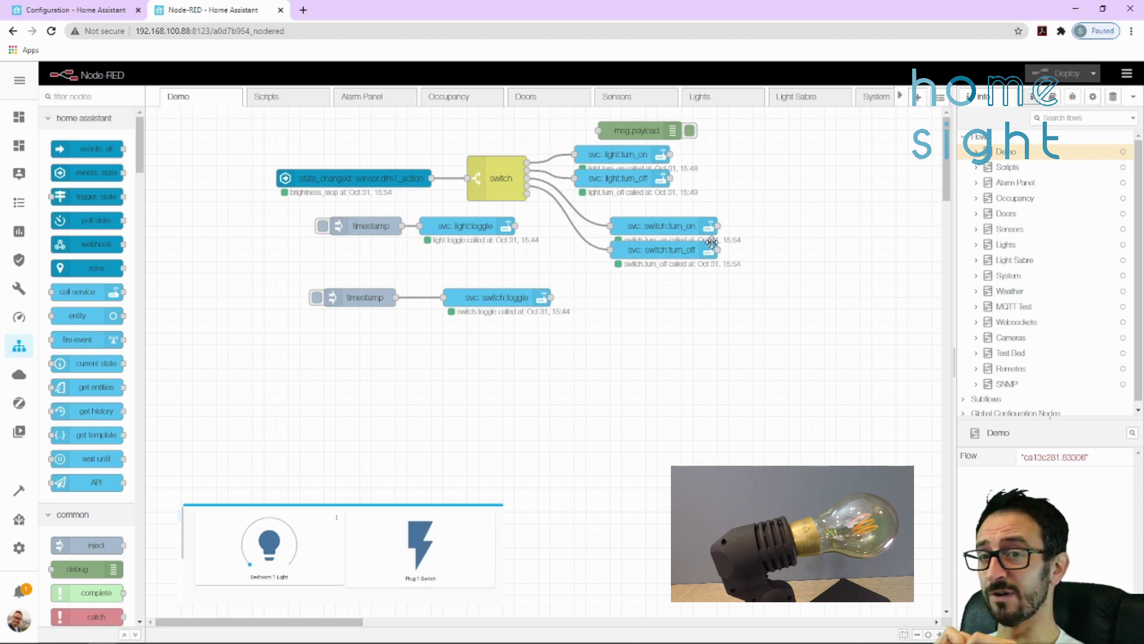
Toggle Plug 1 Switch on and off, then light Bedroom 1 Light at 95 % brightness
left_click(421, 553)
left_click(424, 543)
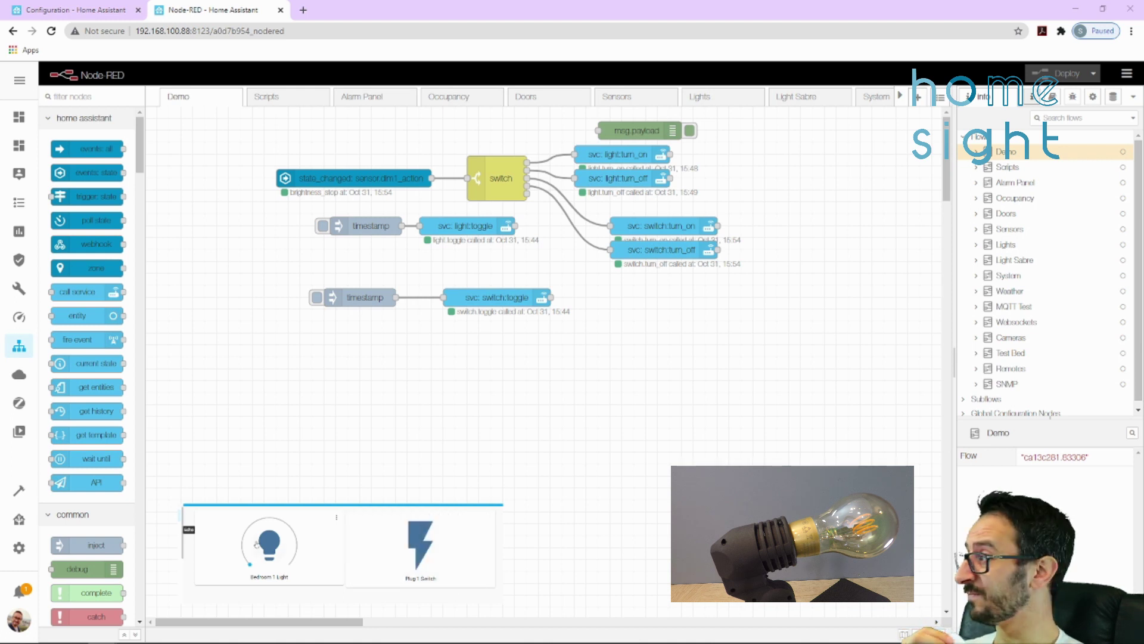
left_click(270, 557)
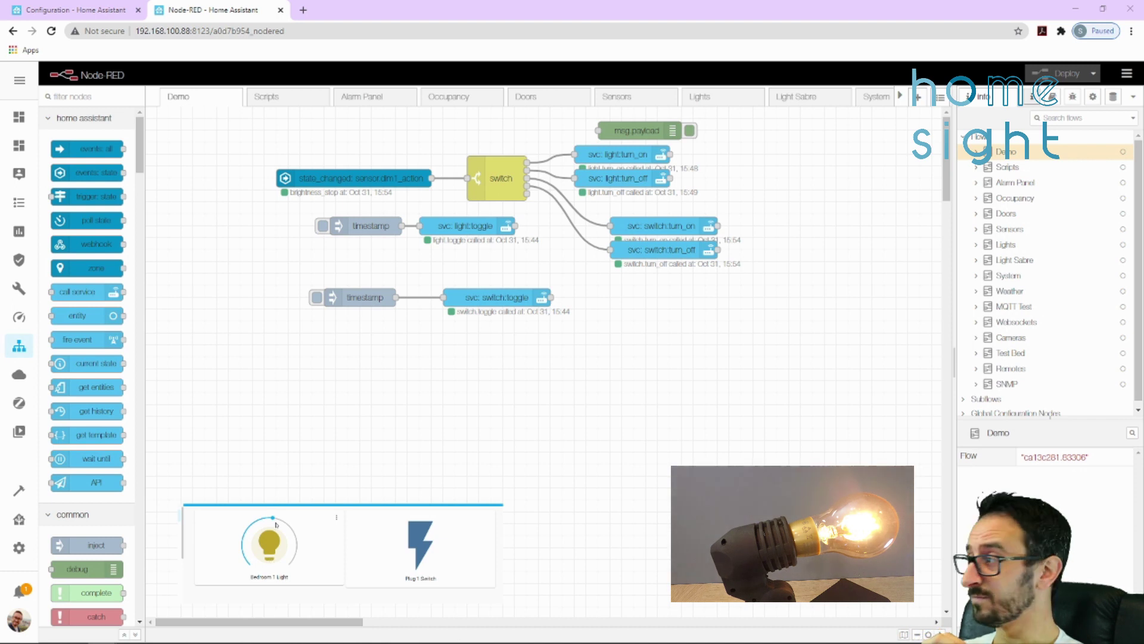
mouse_move(274, 520)
left_mouse_down()
mouse_move(293, 557)
mouse_move(271, 517)
mouse_move(242, 547)
mouse_move(248, 569)
mouse_move(289, 564)
mouse_move(287, 525)
left_mouse_up()
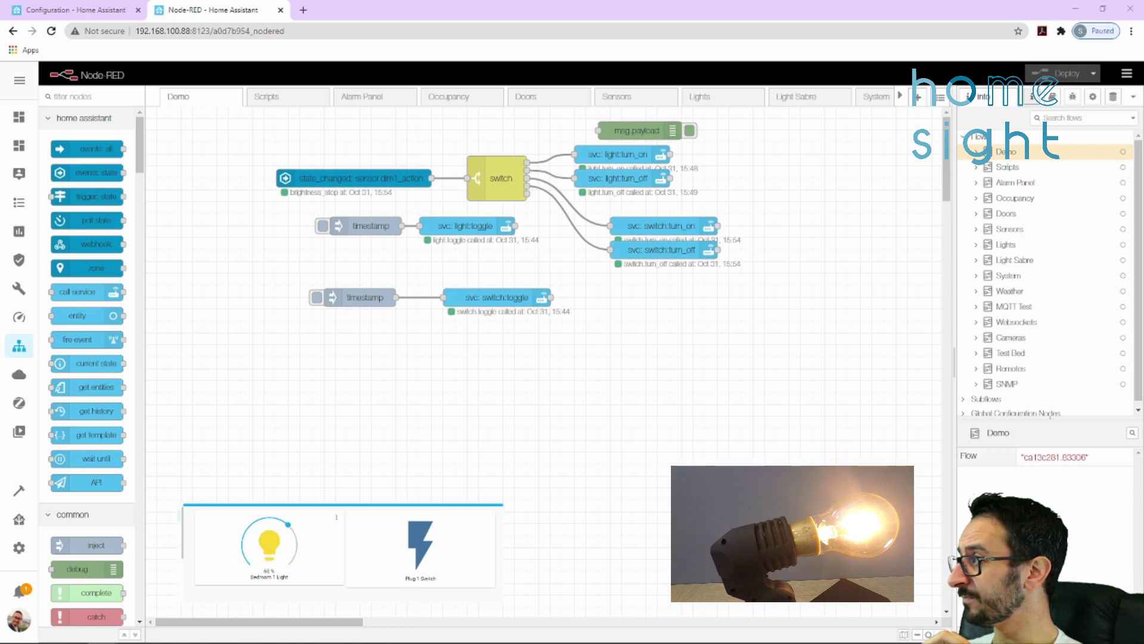